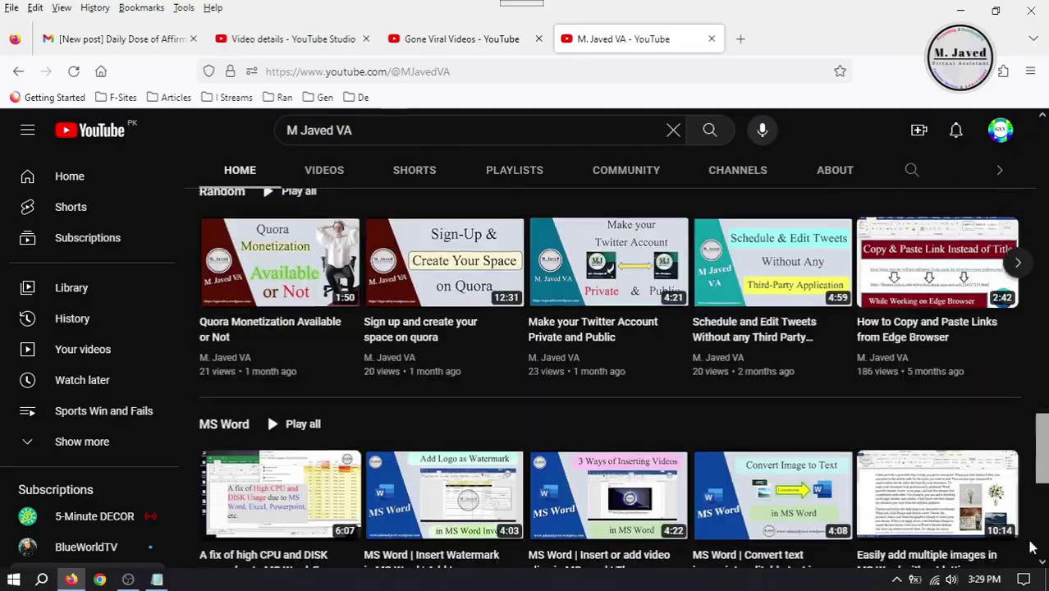
scroll(266, 411, "up", 1)
scroll(266, 444, "down", 5)
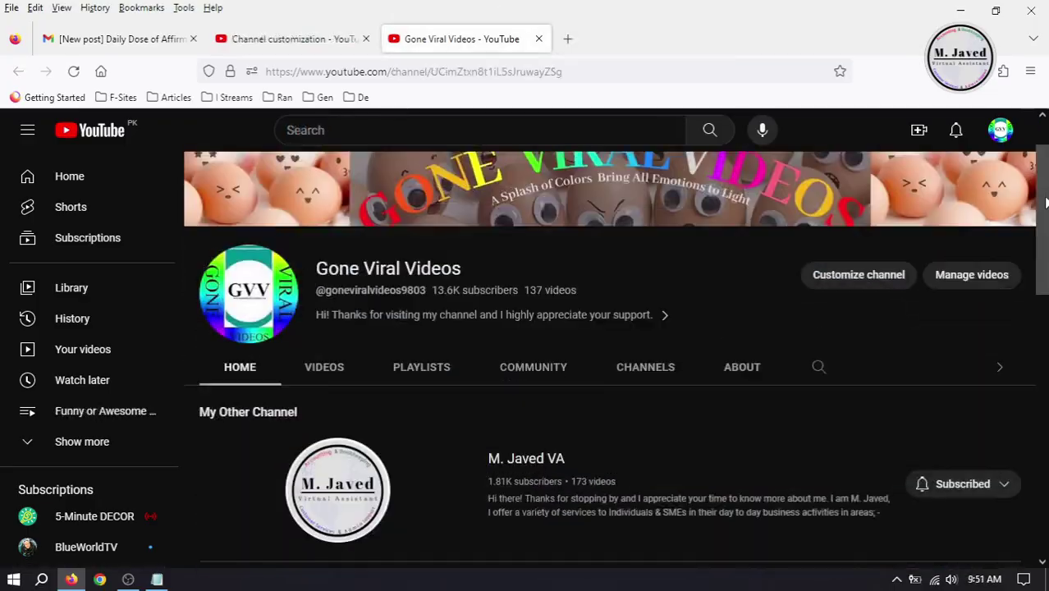
left_click_drag(1046, 203, 1046, 271)
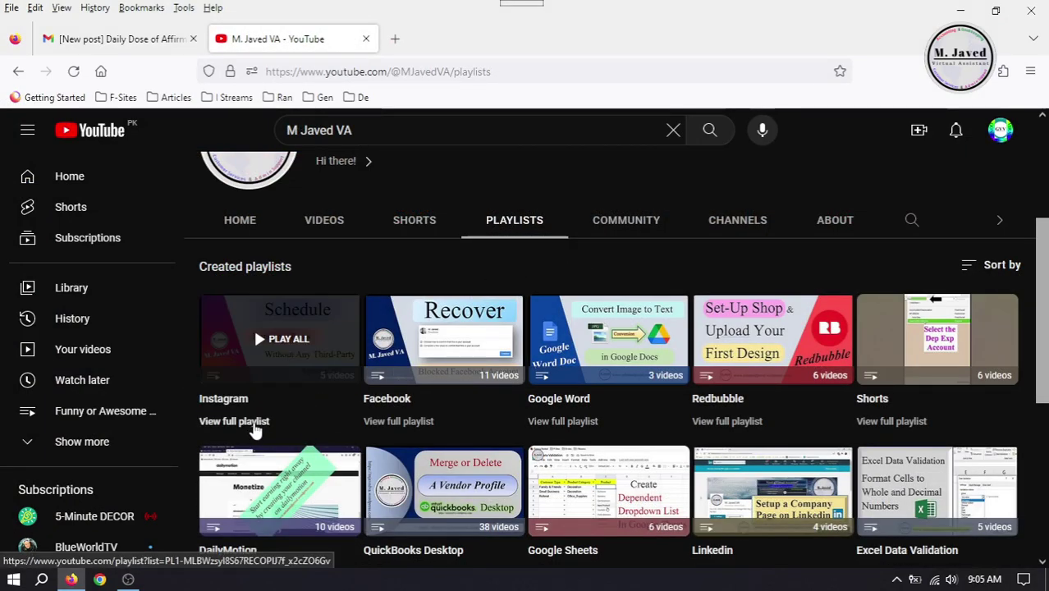
Step: Open the channel's full Instagram playlist and select its web address
left_click(243, 422)
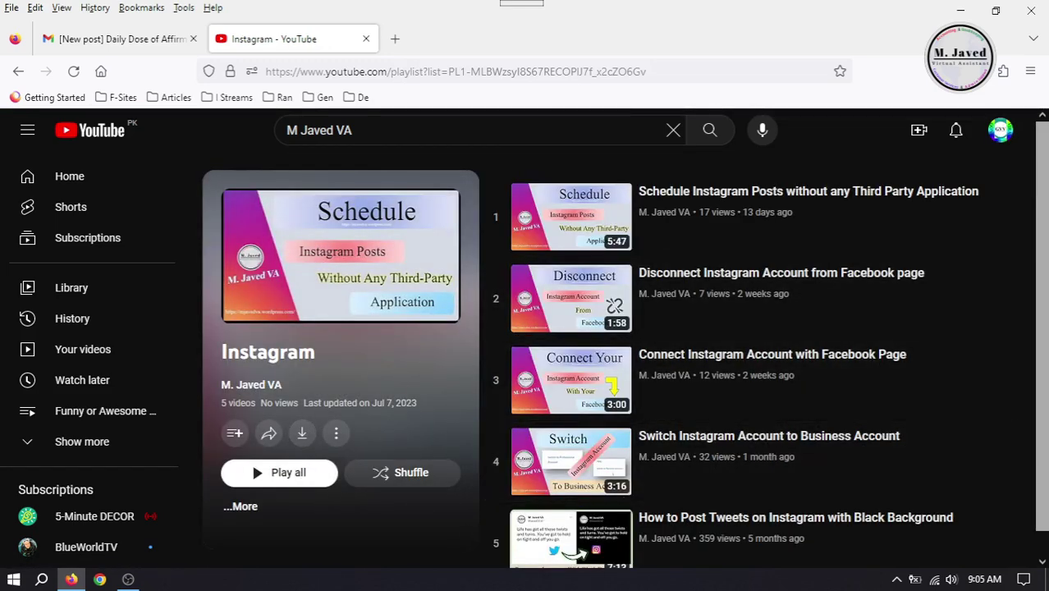
left_click(606, 74)
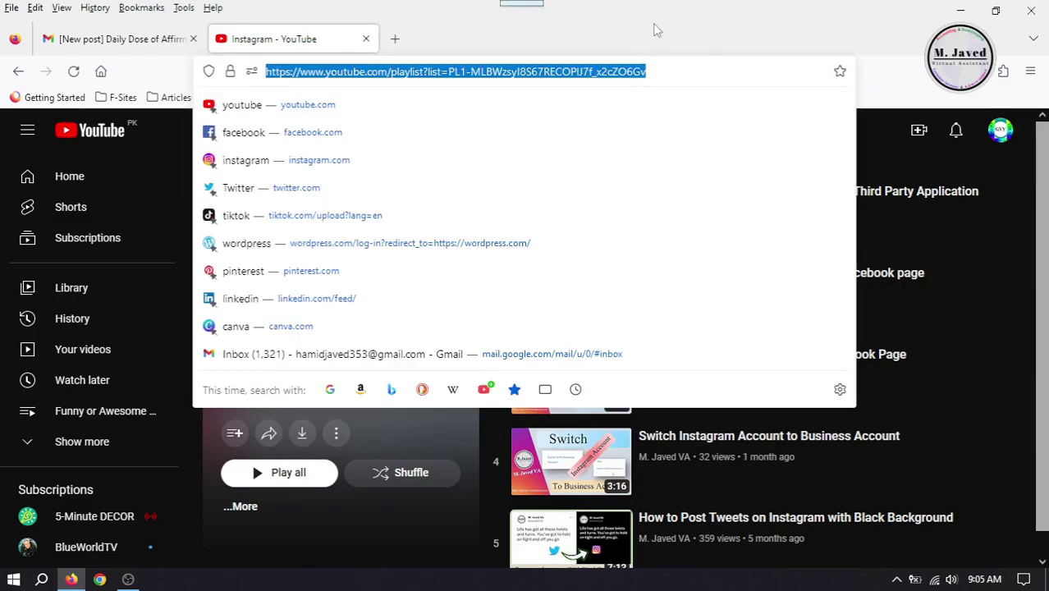
key("Escape")
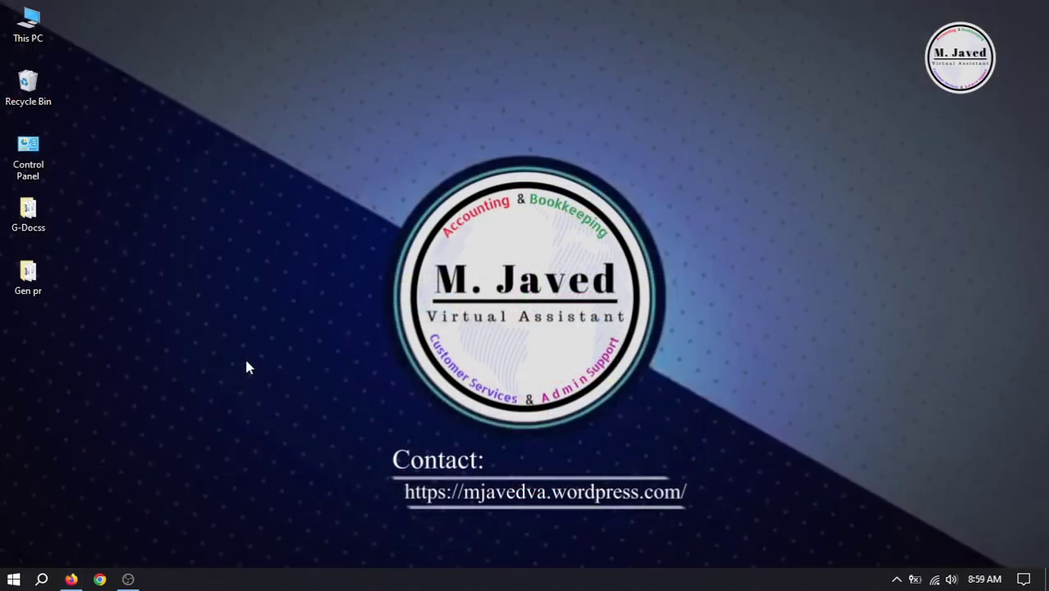
Step: Open the channel's playlists in YouTube Studio and copy the shareable link of the Tips and Tricks playlist
left_click(71, 579)
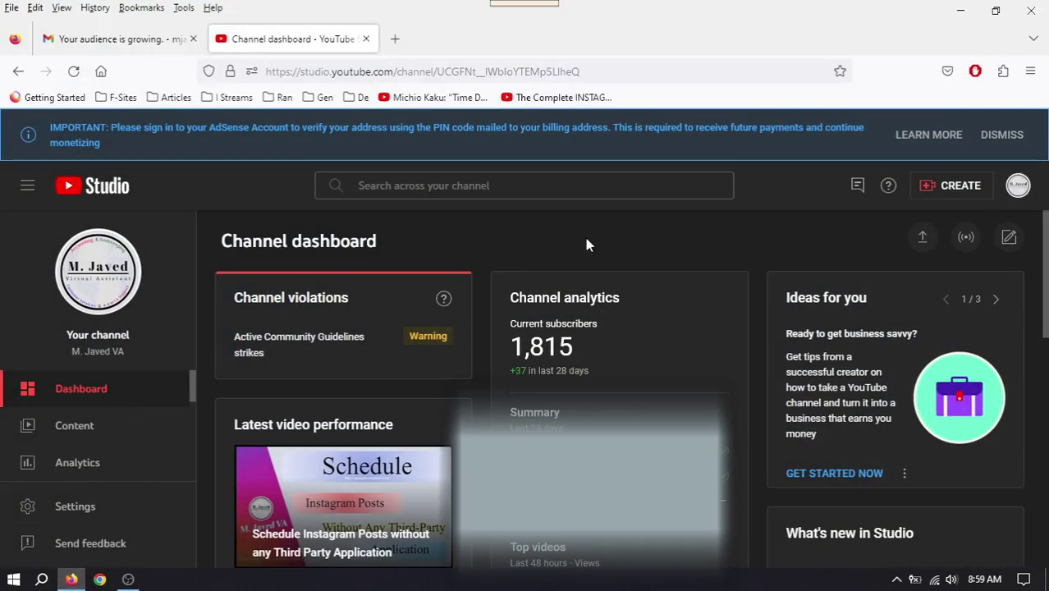
left_click(104, 437)
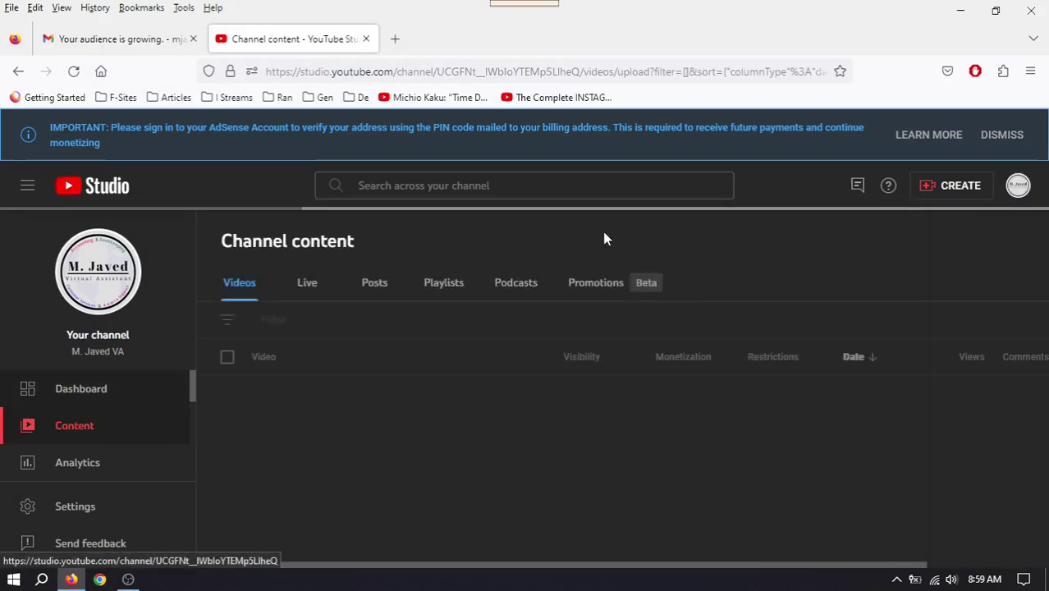
left_click(444, 284)
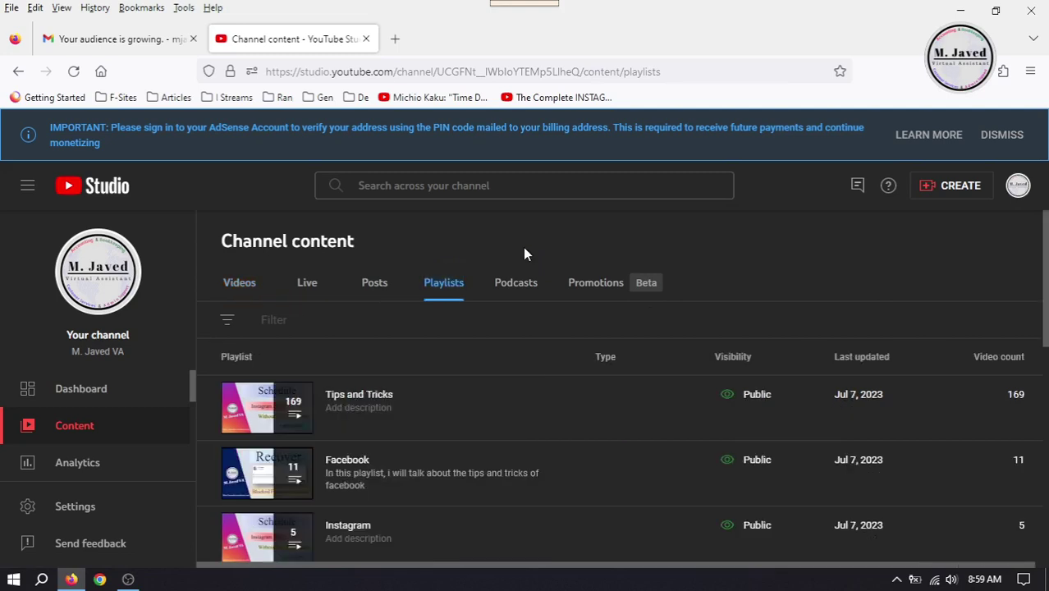
mouse_move(407, 422)
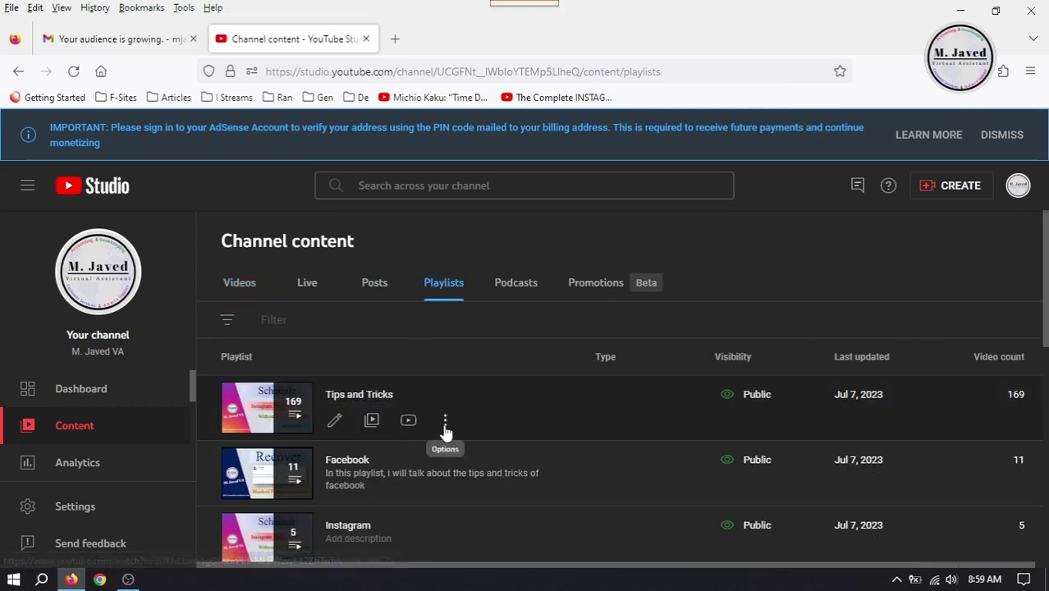
left_click(445, 422)
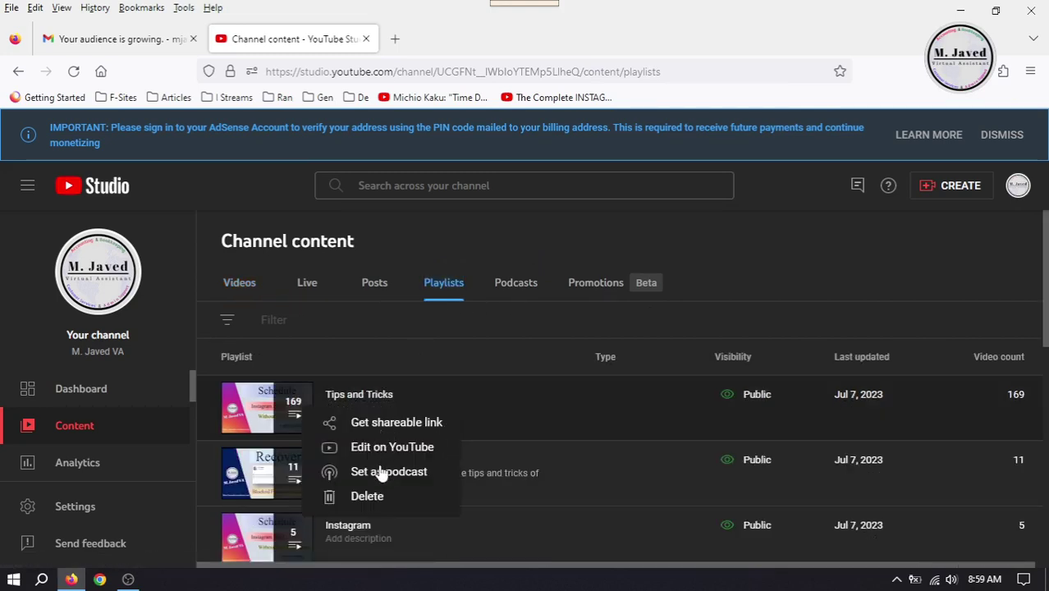
left_click(411, 425)
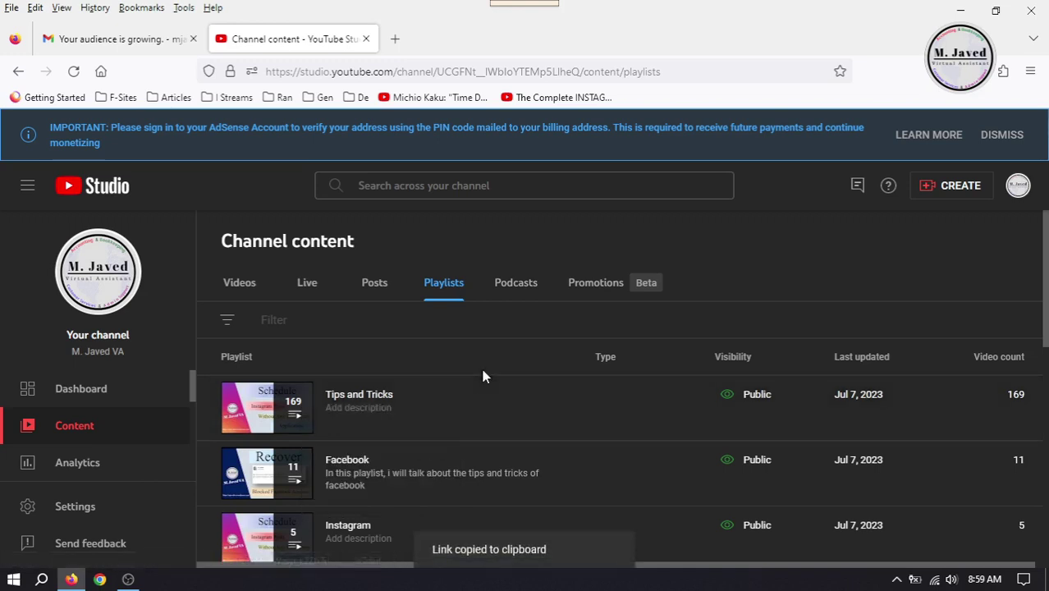
Step: Create a new text document on the desktop named "Playlist link"
left_click(961, 11)
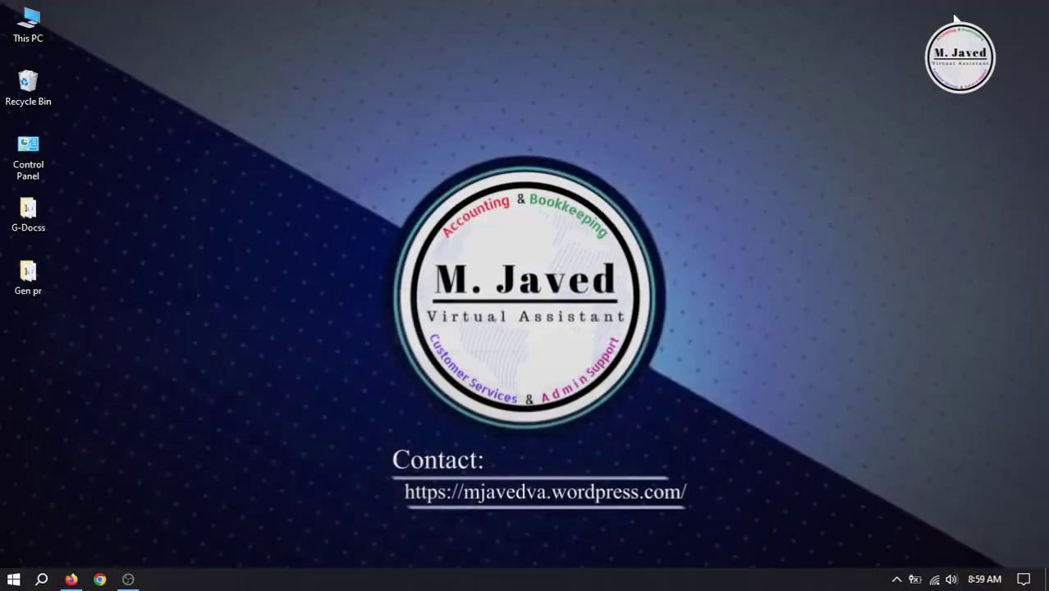
right_click(252, 251)
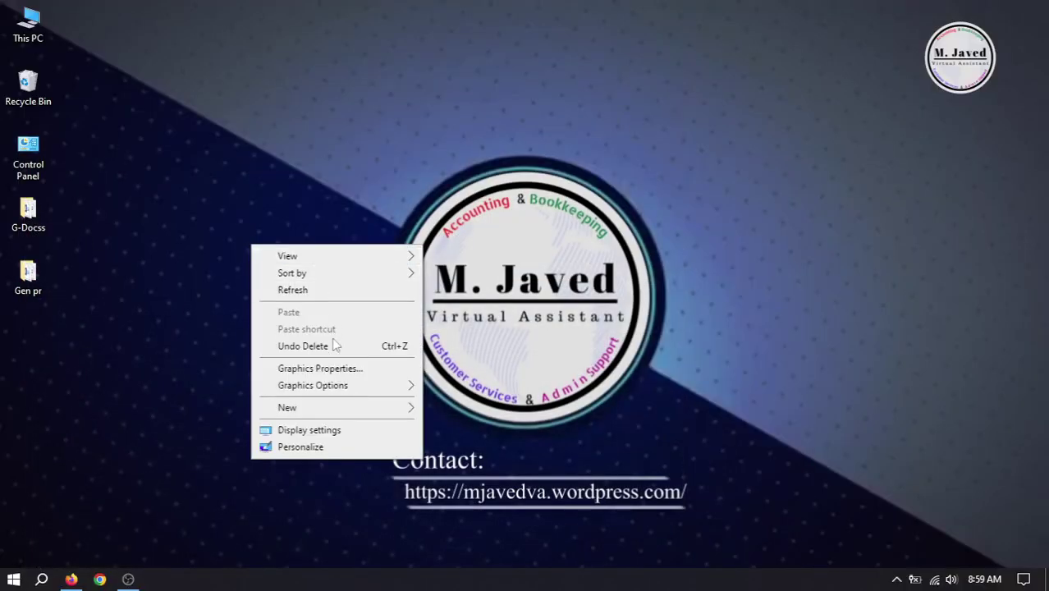
mouse_move(373, 413)
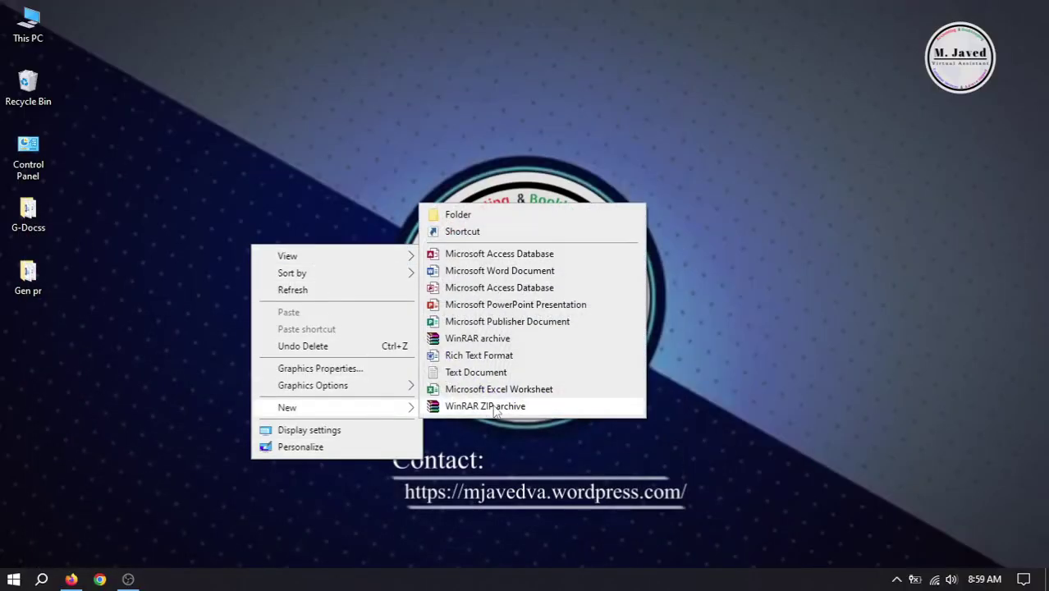
left_click(525, 374)
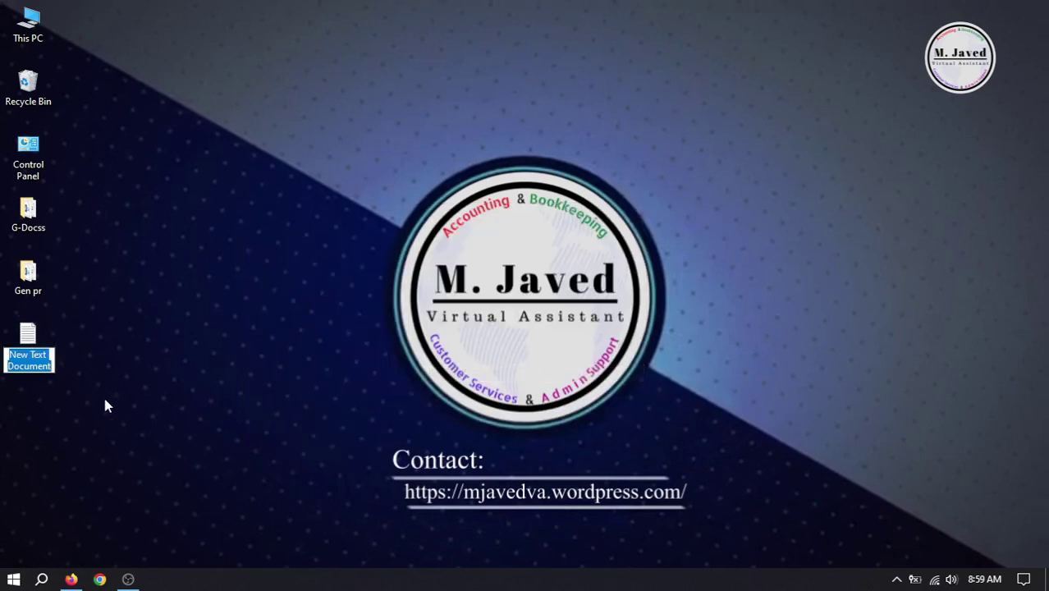
type("Play")
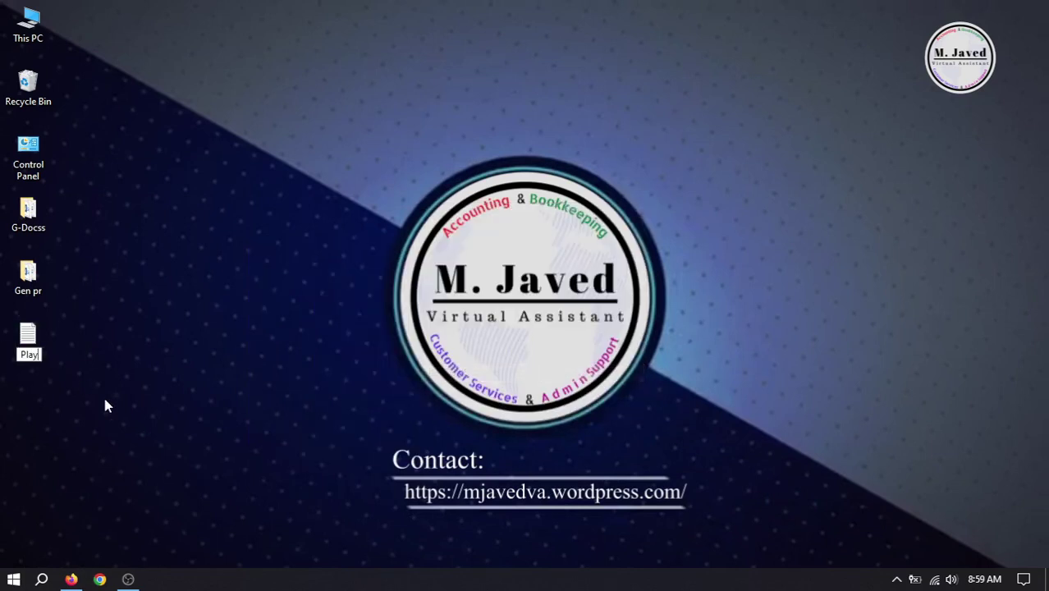
type("list link")
key("Return")
Step: Paste the copied playlist link into the Playlist link text file, save it and close it
double_click(41, 352)
key("ctrl+v")
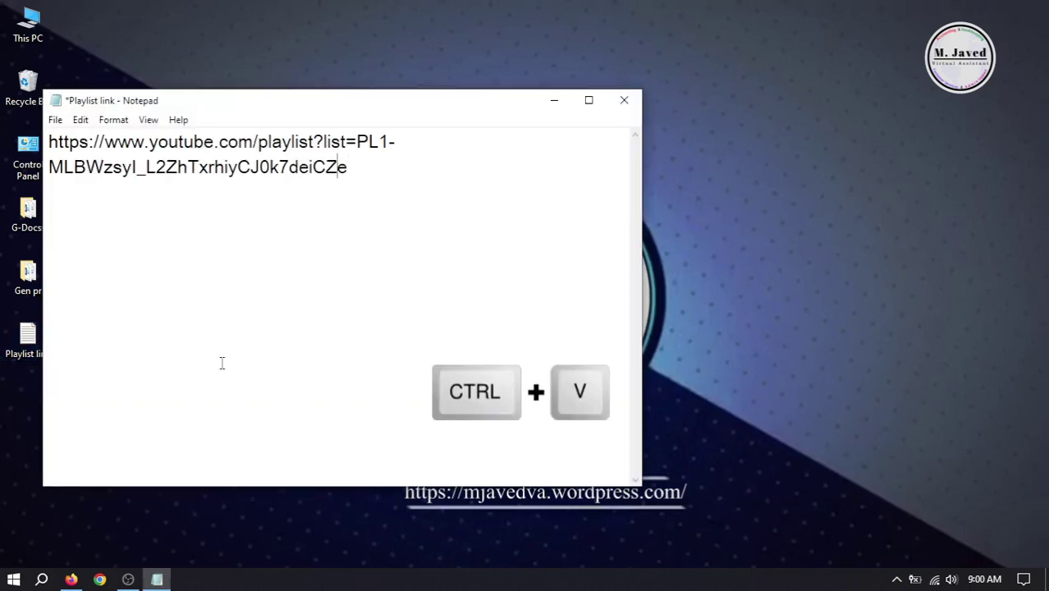
left_click_drag(431, 106, 573, 95)
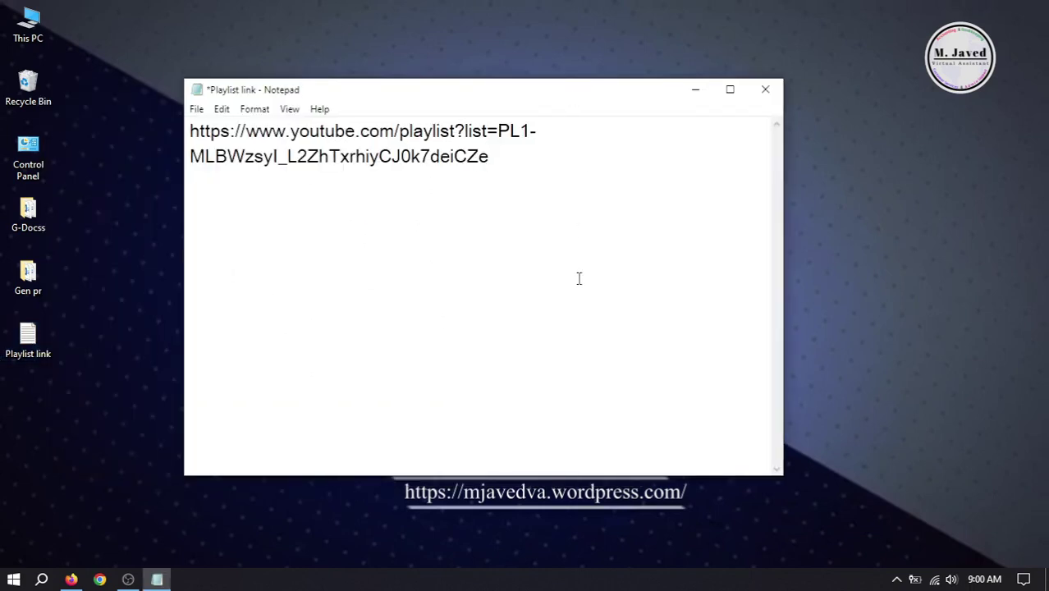
left_click(766, 89)
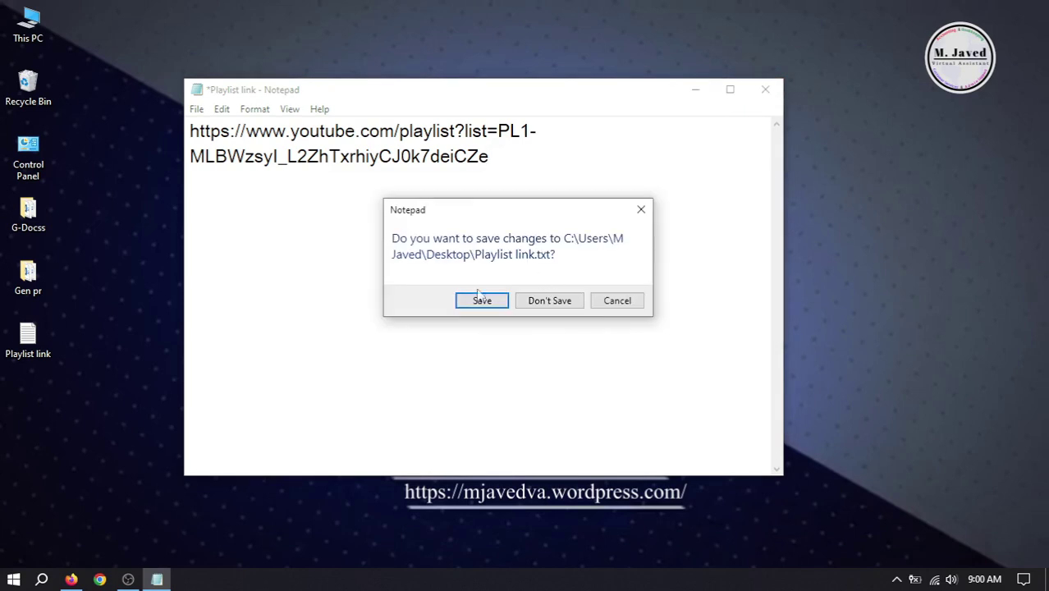
left_click(480, 299)
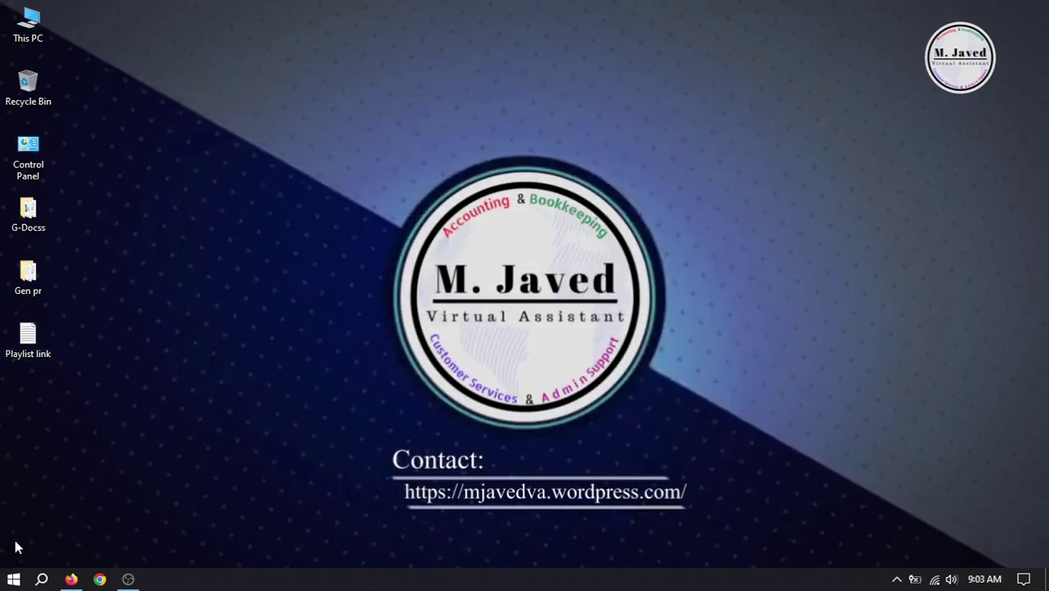
Step: Search YouTube in Firefox for "M Javed VA" and open that channel's page
left_click(72, 580)
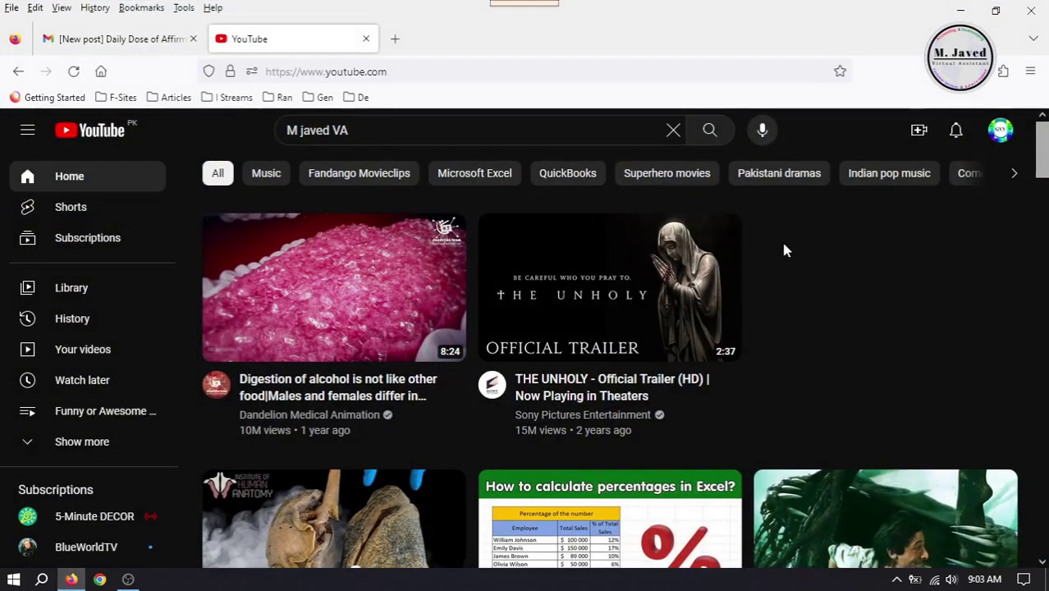
left_click(492, 135)
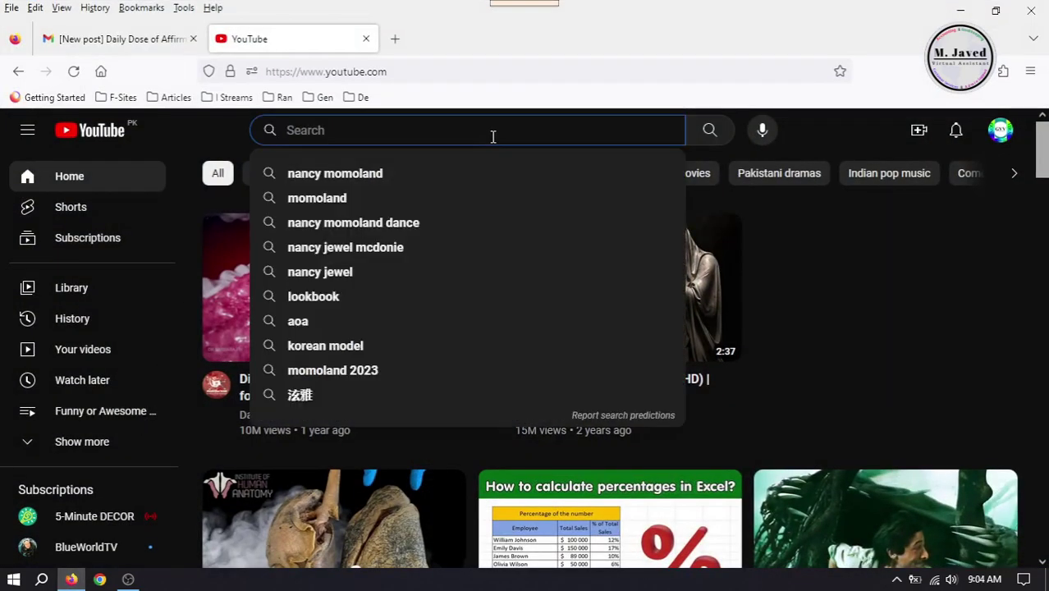
type("M Javed Va")
key("BackSpace")
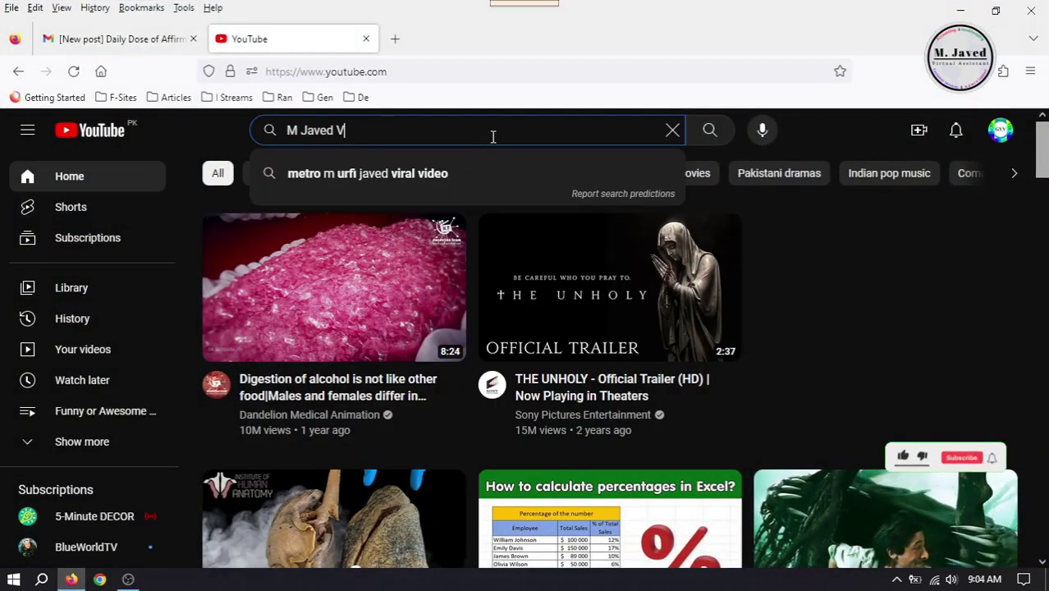
type("A")
key("Return")
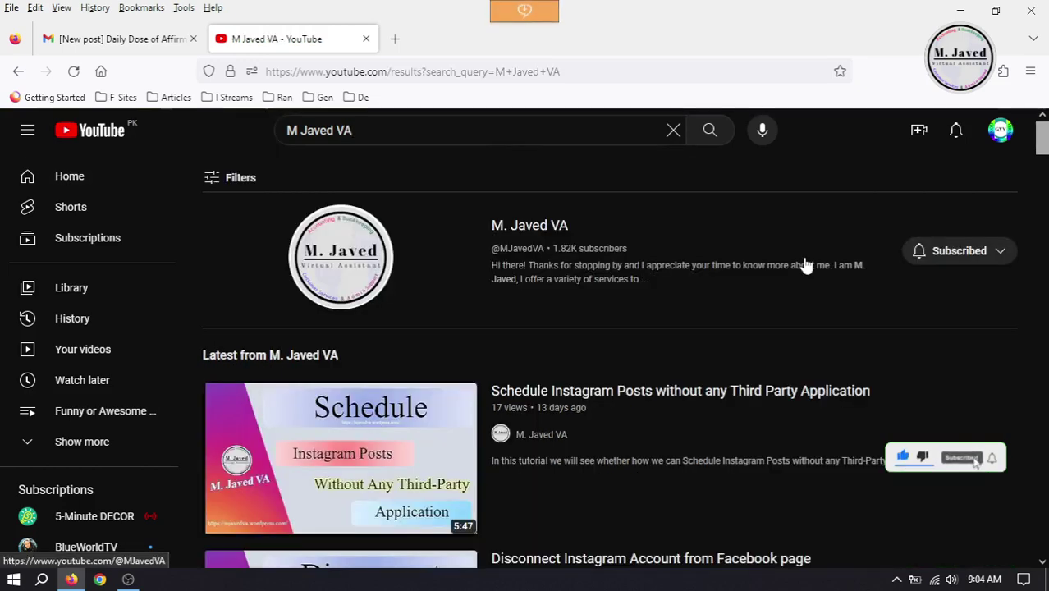
left_click(575, 279)
Step: Open the full Instagram playlist from the channel's created playlists and copy its web address
scroll(610, 361, "down", 1)
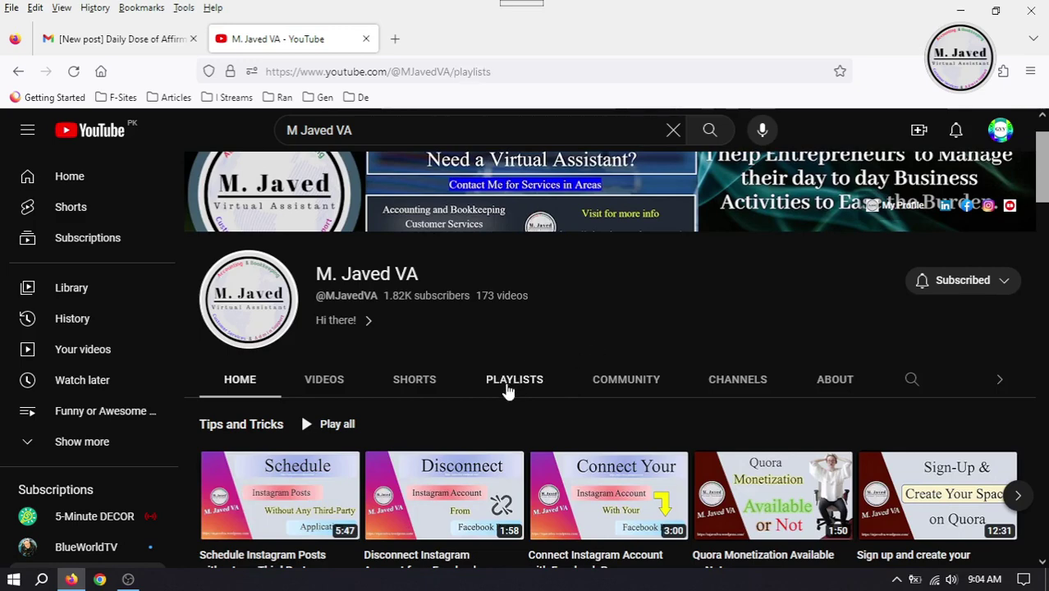
left_click(506, 388)
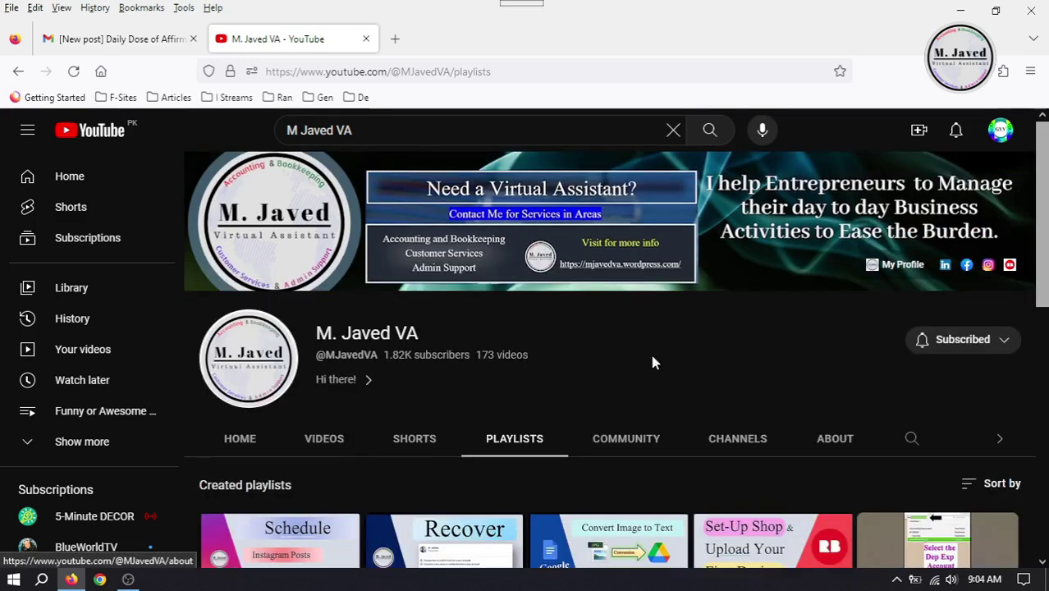
scroll(650, 353, "down", 2)
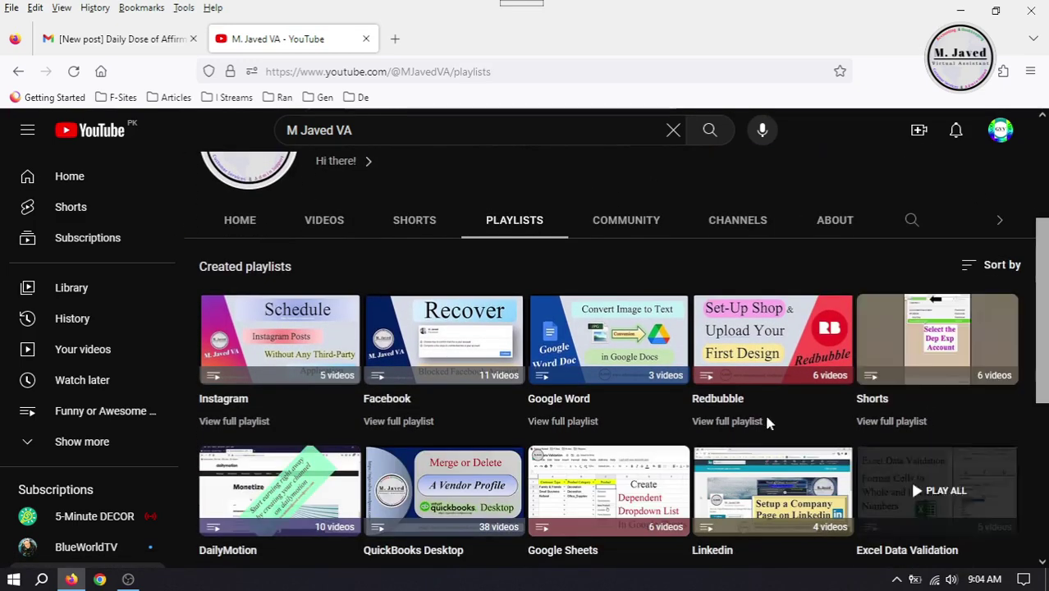
left_click(243, 424)
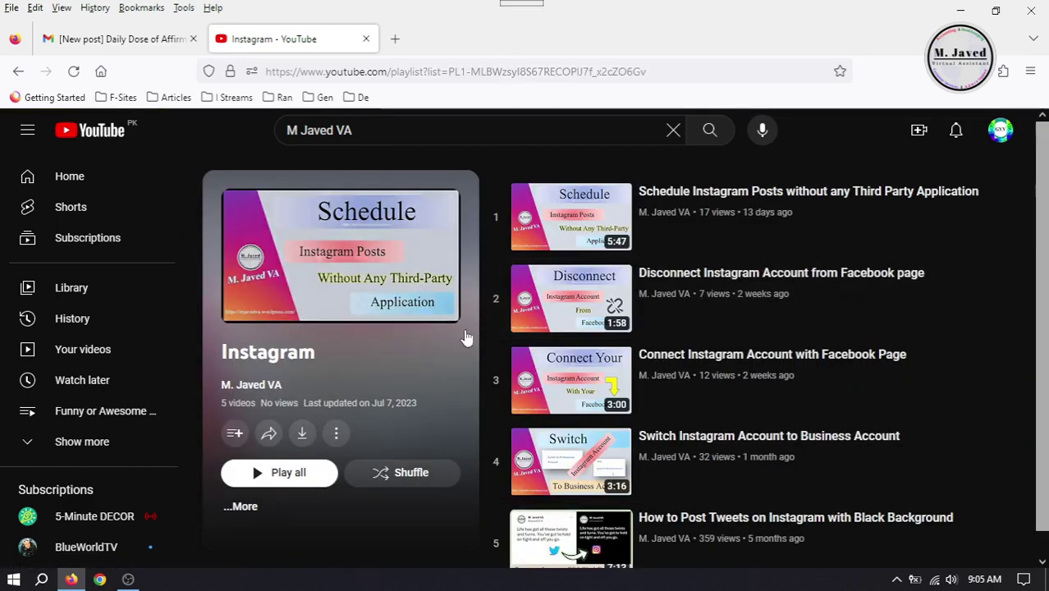
left_click(658, 75)
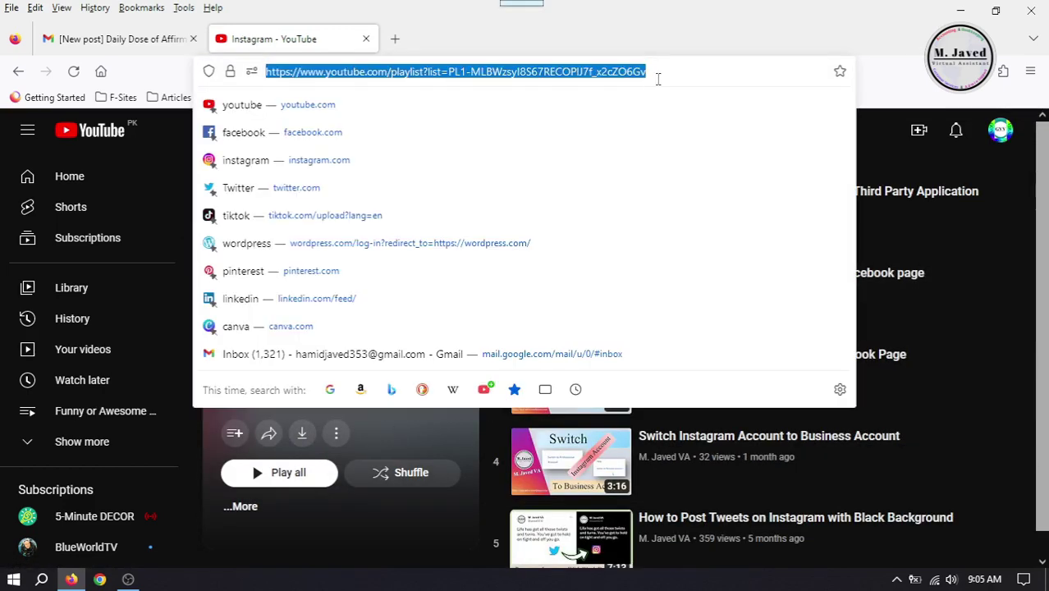
key("Escape")
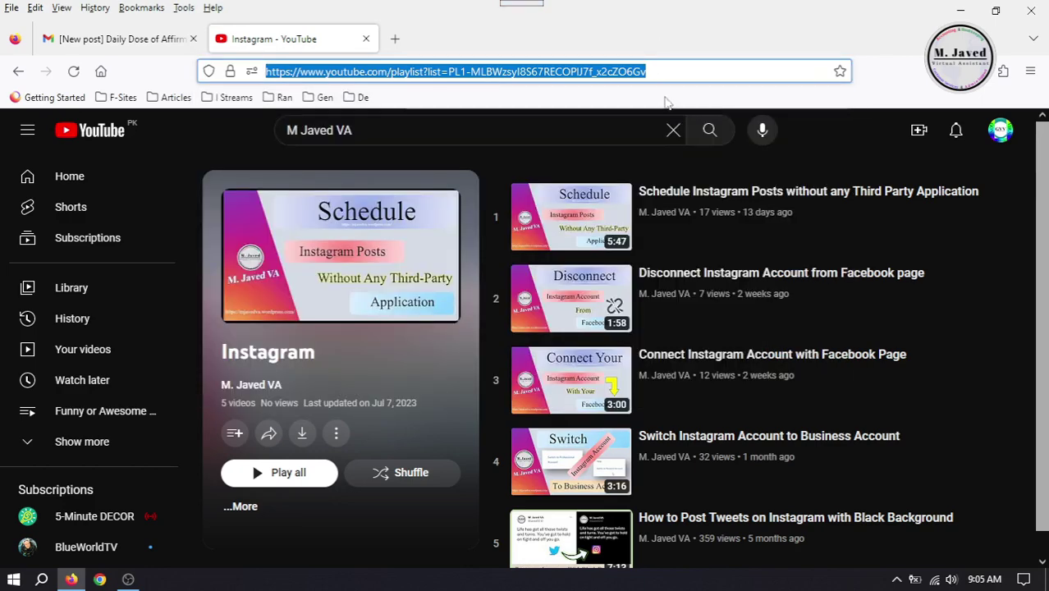
right_click(575, 74)
left_click(621, 161)
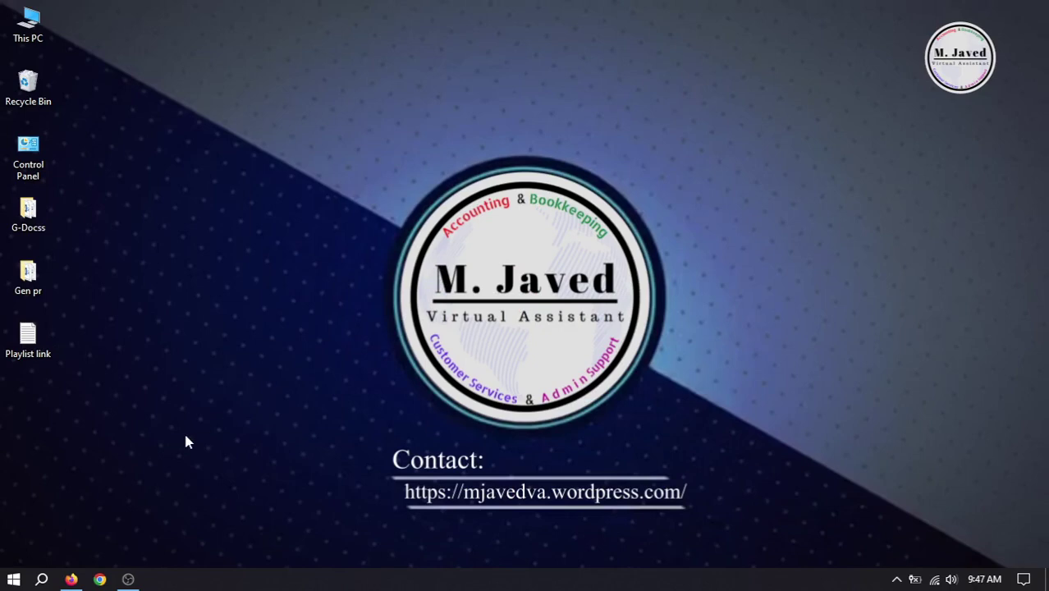
Step: Open the public channel page of Gone Viral Videos from its YouTube Studio account and switch to it
left_click(72, 580)
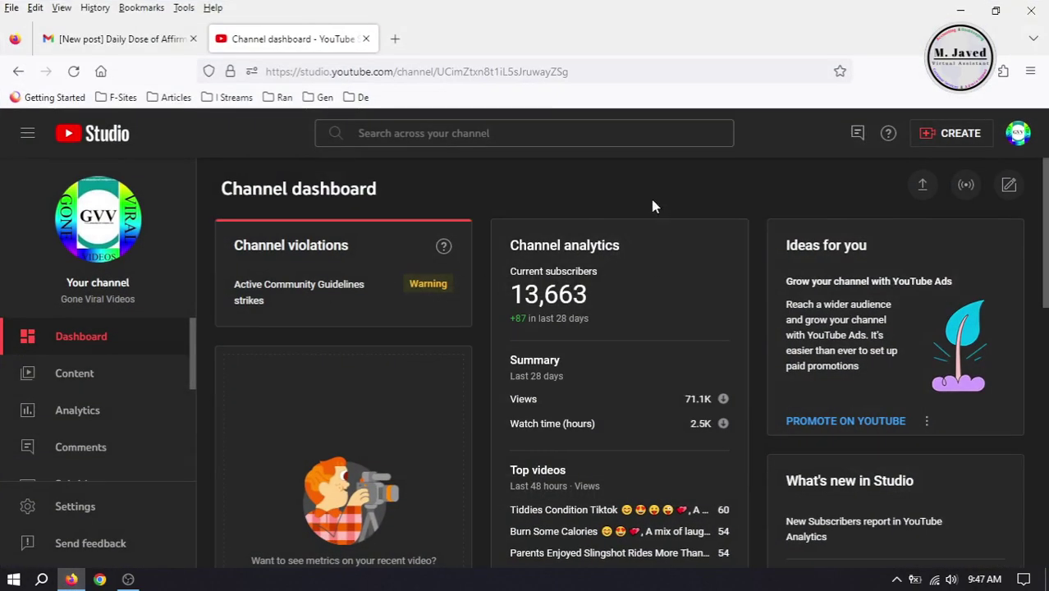
left_click(1018, 133)
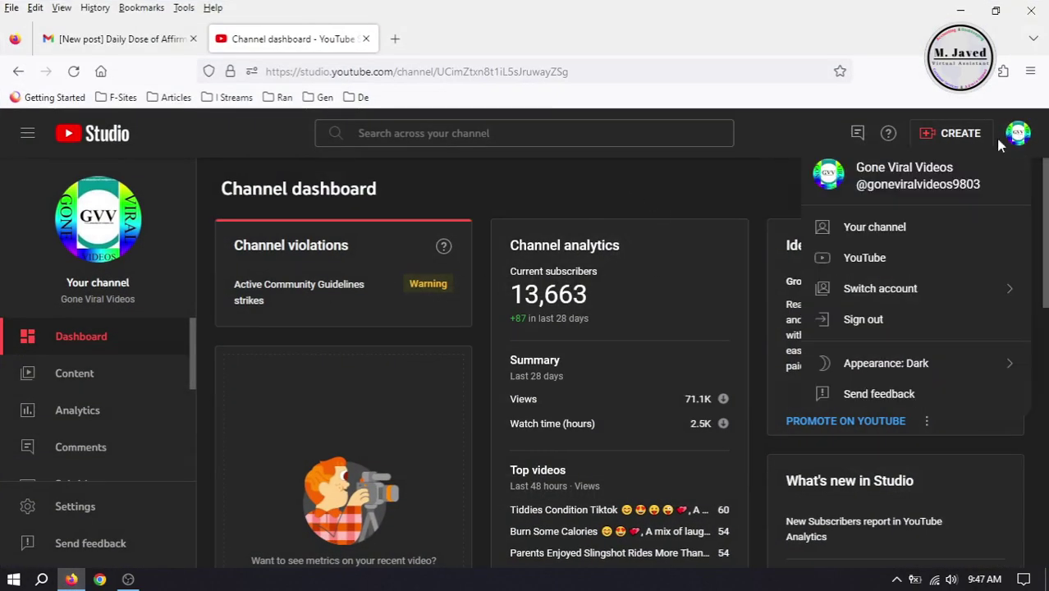
left_click(885, 246)
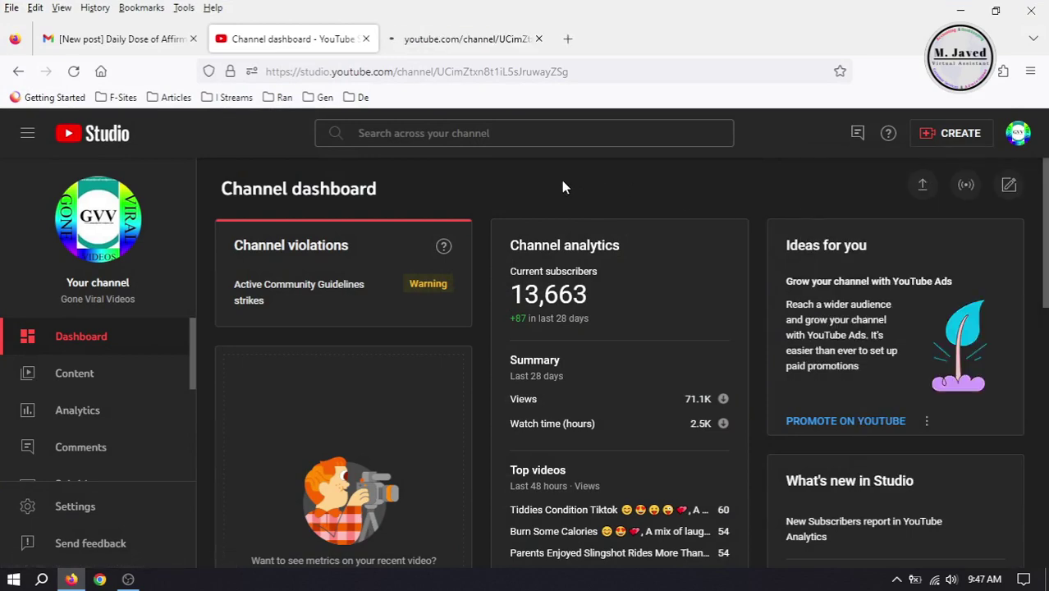
left_click(483, 43)
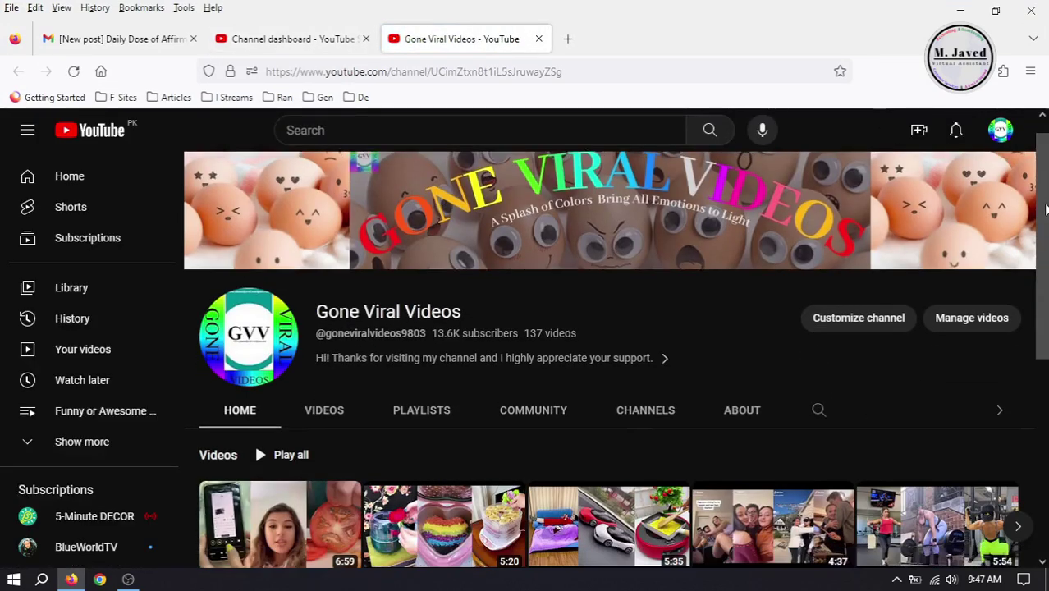
Step: Return to the YouTube Studio dashboard of Gone Viral Videos and open the channel's Customization page
scroll(985, 446, "down", 4)
scroll(1047, 447, "up", 4)
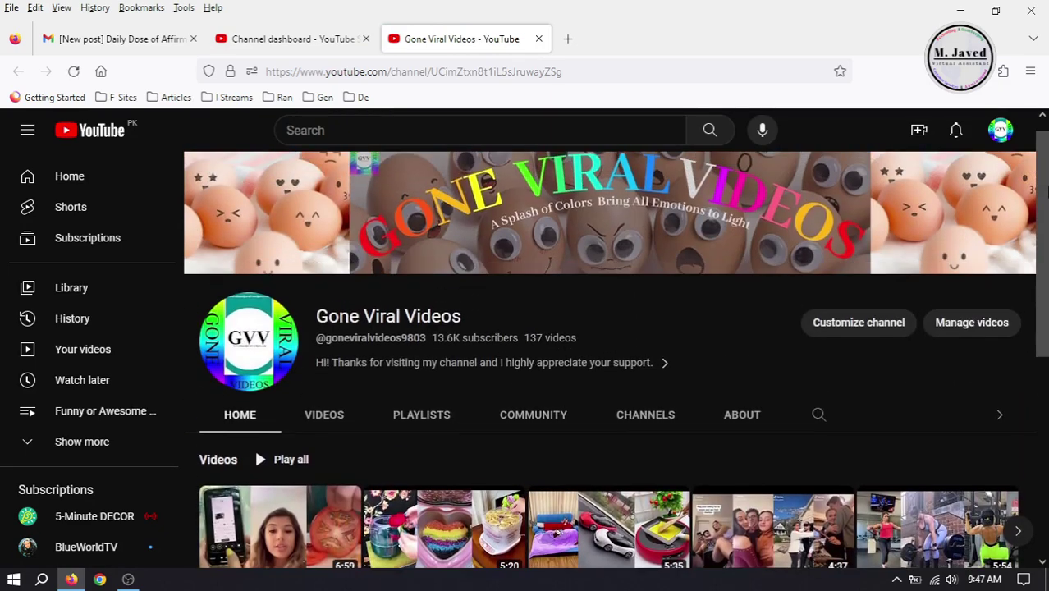
left_click(267, 38)
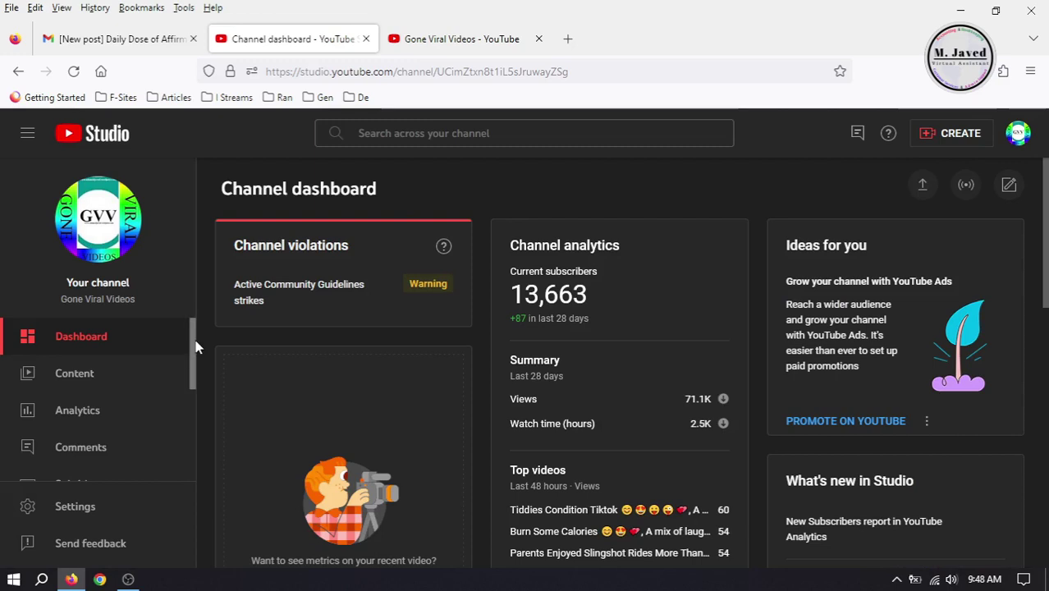
left_click_drag(194, 346, 196, 461)
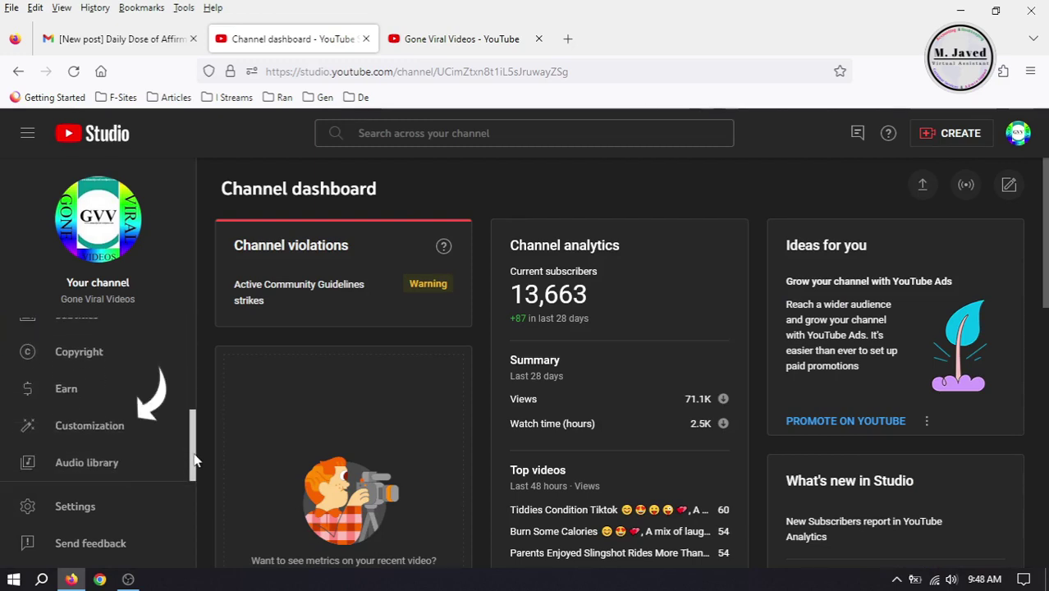
left_click(95, 435)
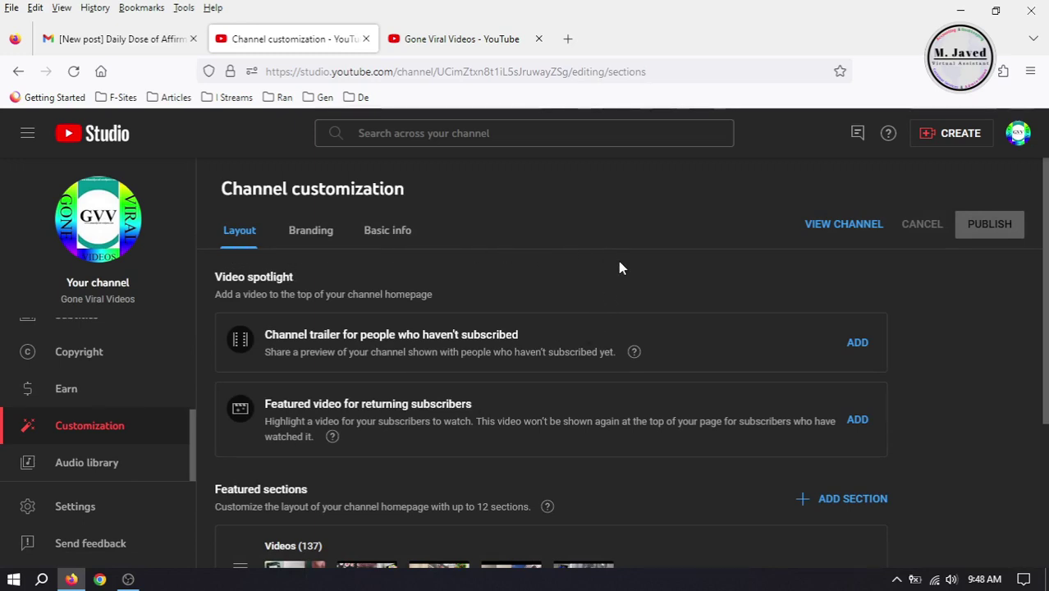
Step: Add a Single playlist section to the featured sections and choose to search any playlist on YouTube
scroll(1047, 349, "down", 3)
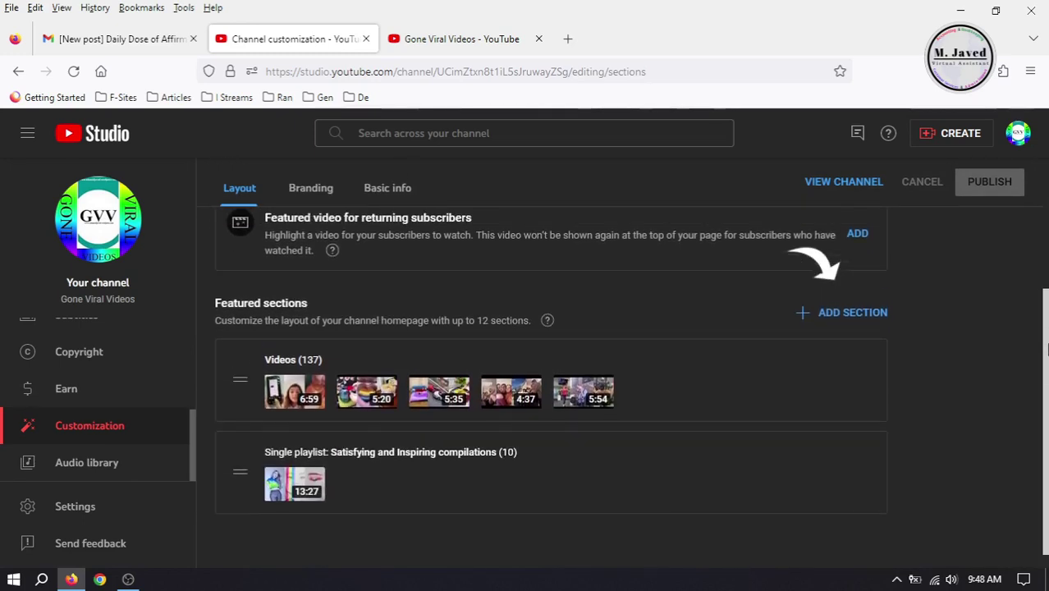
left_click(833, 317)
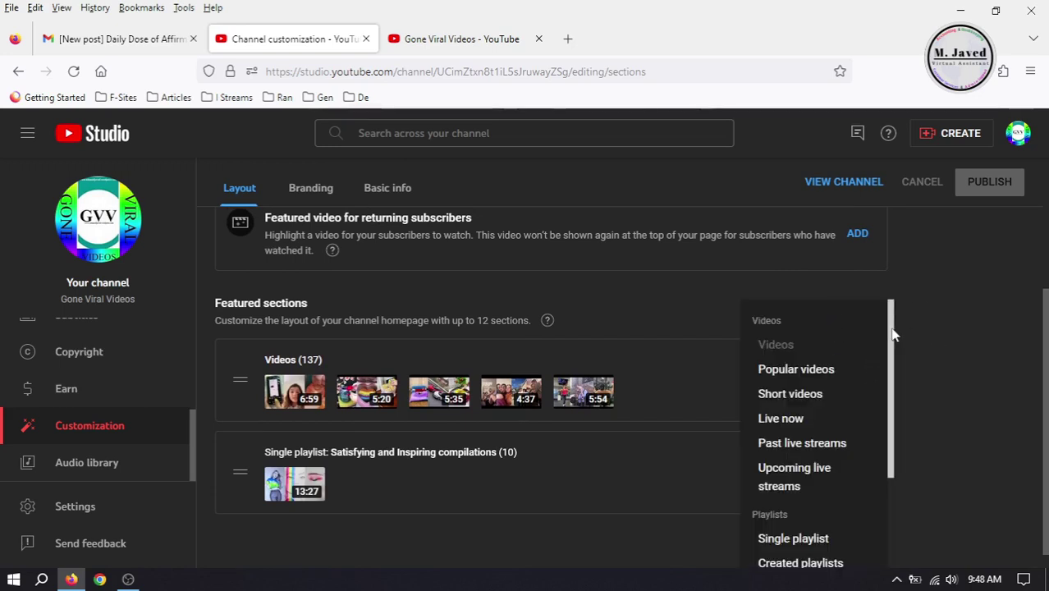
left_click_drag(893, 335, 892, 427)
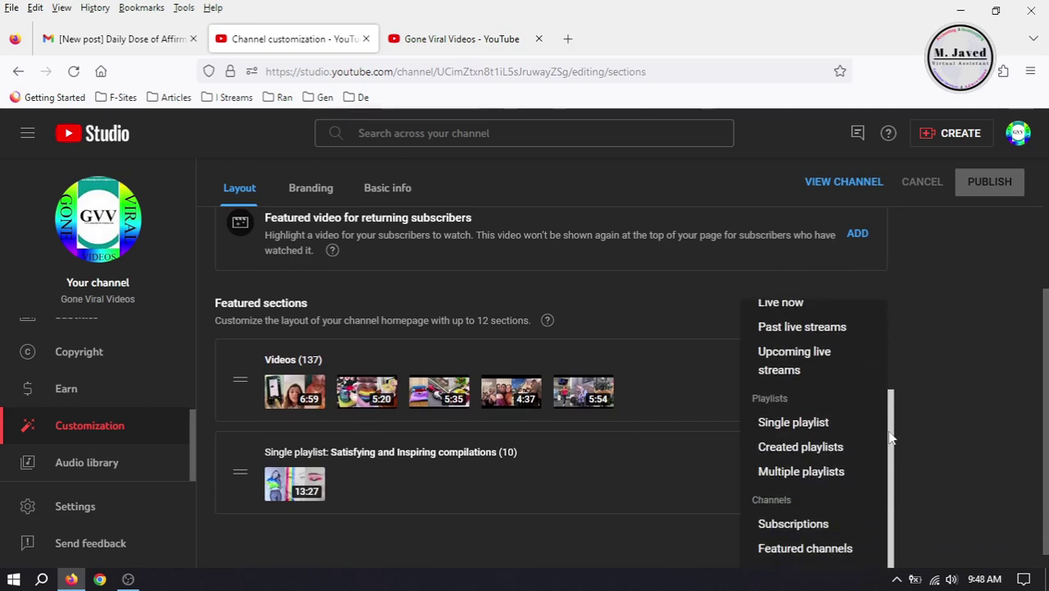
left_click(832, 424)
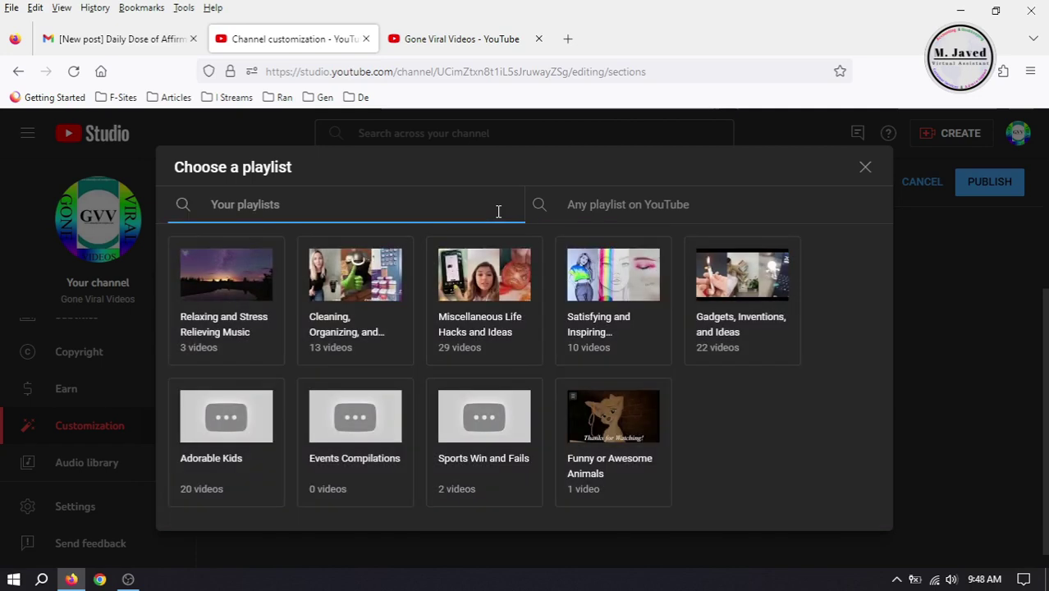
left_click(739, 208)
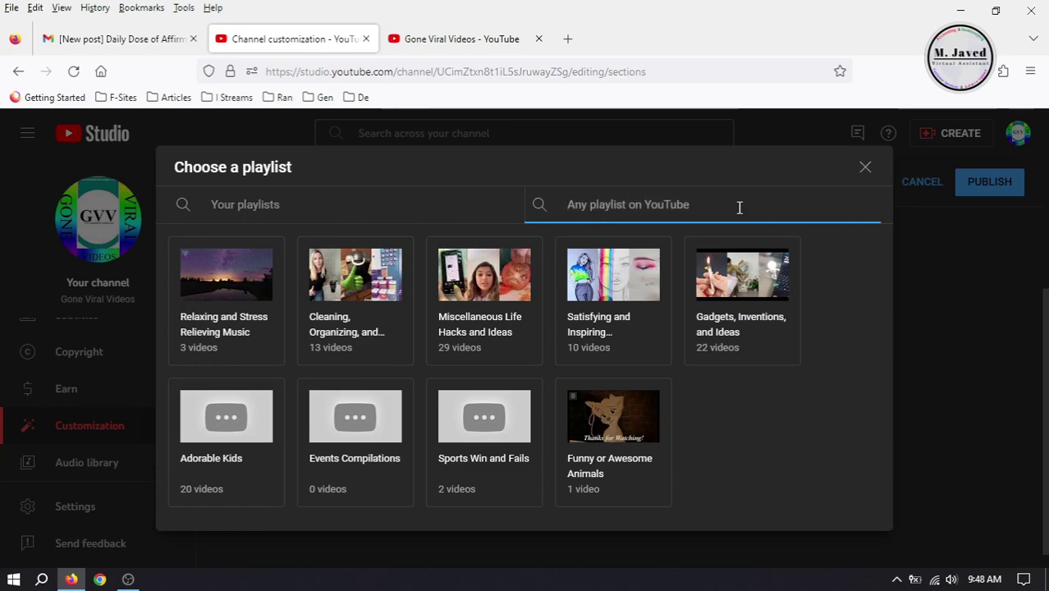
Step: Open the Playlist link text file from the desktop and copy the whole playlist link
left_click(960, 10)
double_click(25, 341)
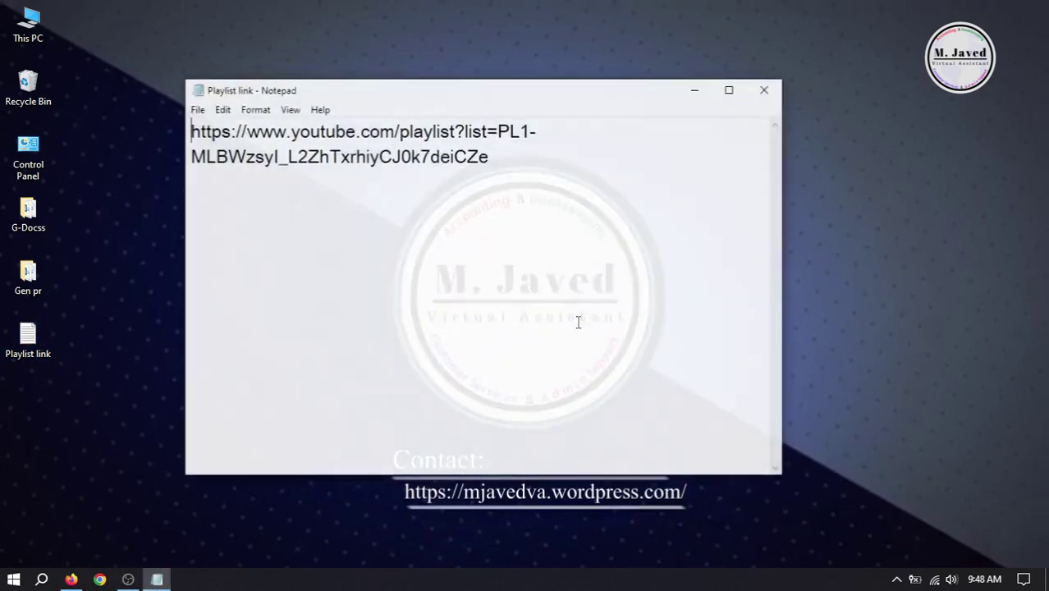
left_click_drag(536, 180, 161, 102)
key("ctrl+c")
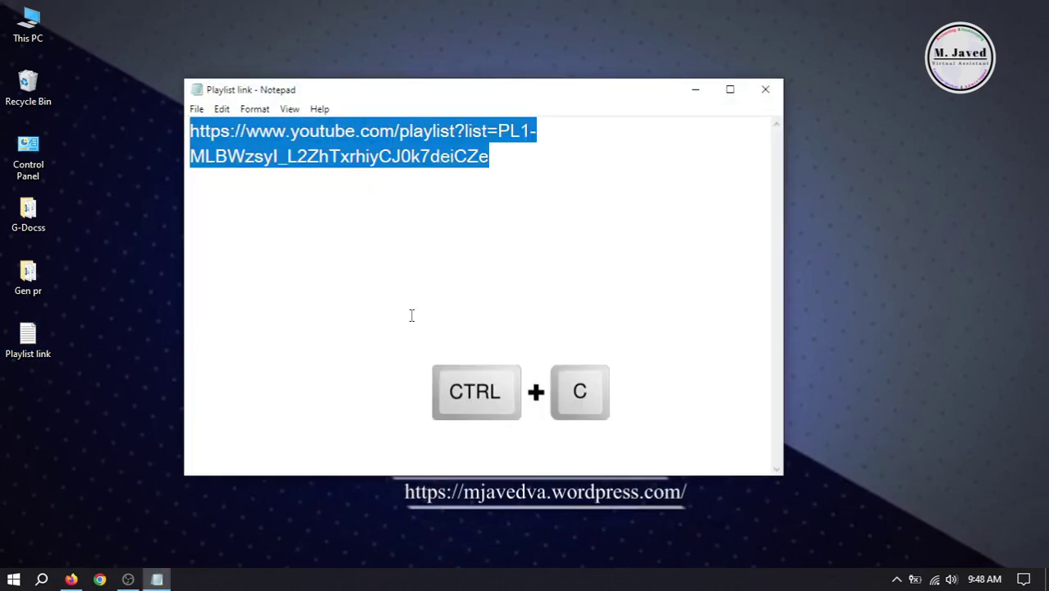
left_click(392, 156)
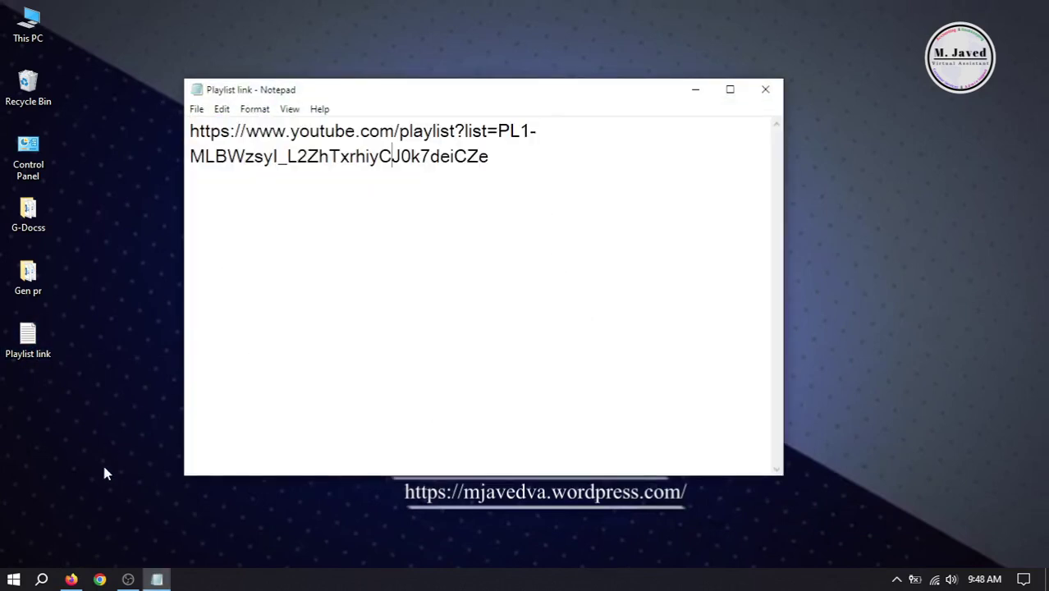
Step: Switch back to Firefox, look up the playlist by the copied link and choose Tips and Tricks for the section
left_click(72, 579)
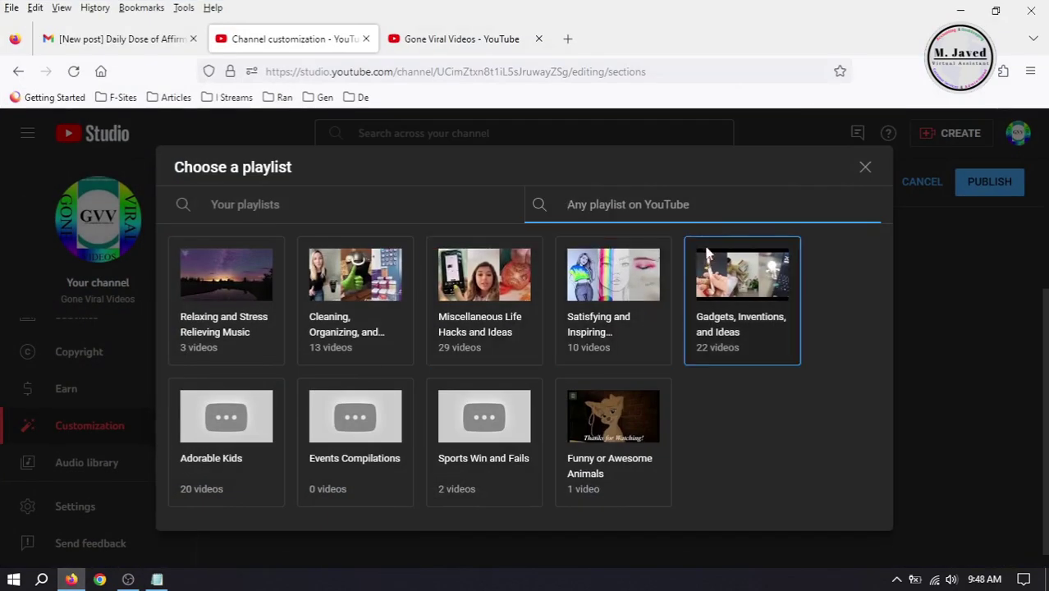
key("ctrl+v")
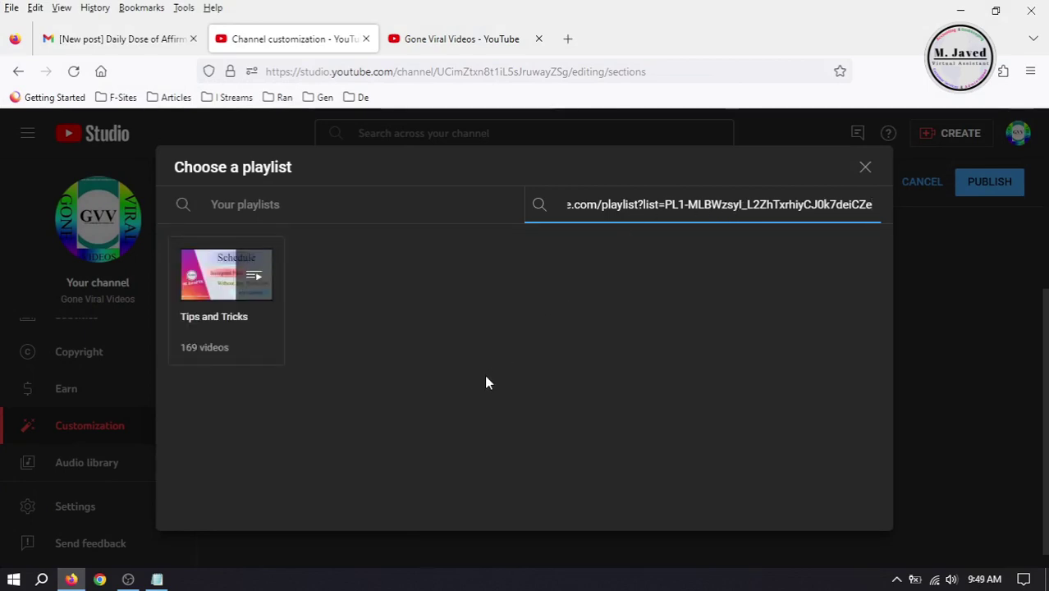
left_click(234, 283)
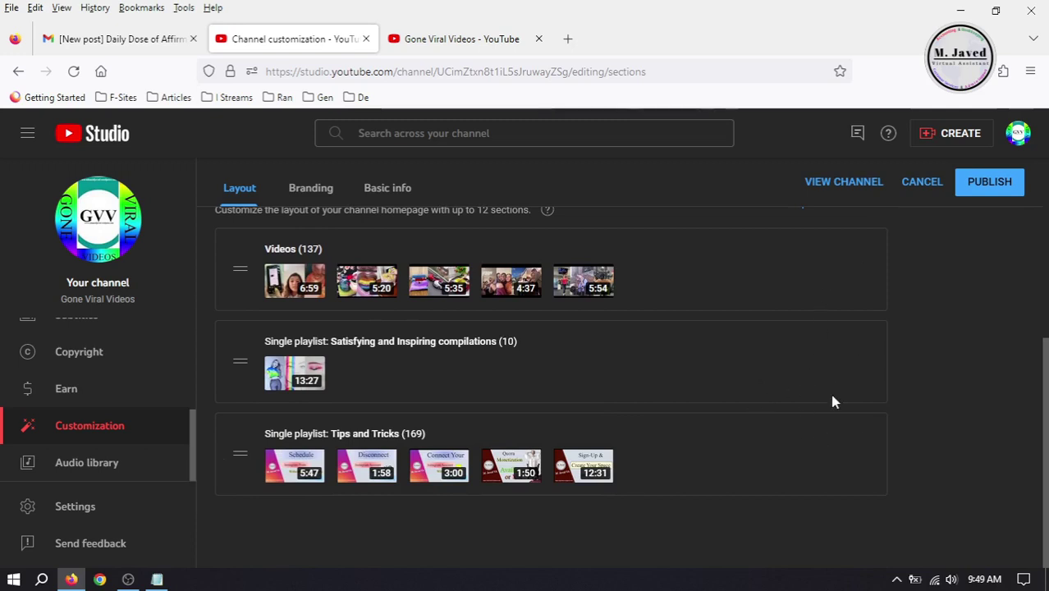
Step: Move the Tips and Tricks section above Satisfying and Inspiring compilations and publish the layout
scroll(1035, 394, "up", 1)
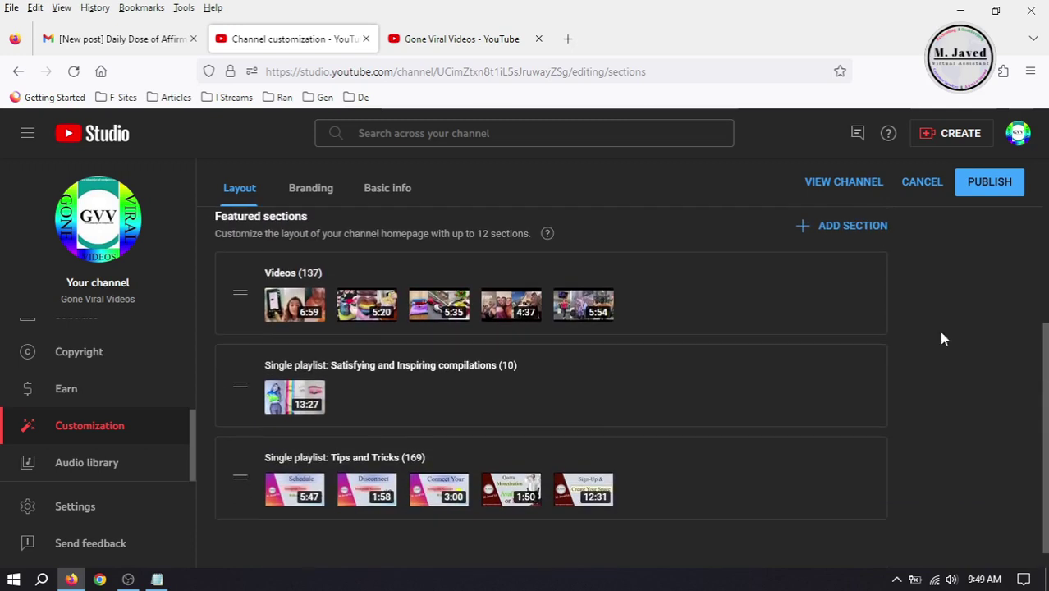
left_click_drag(238, 476, 234, 343)
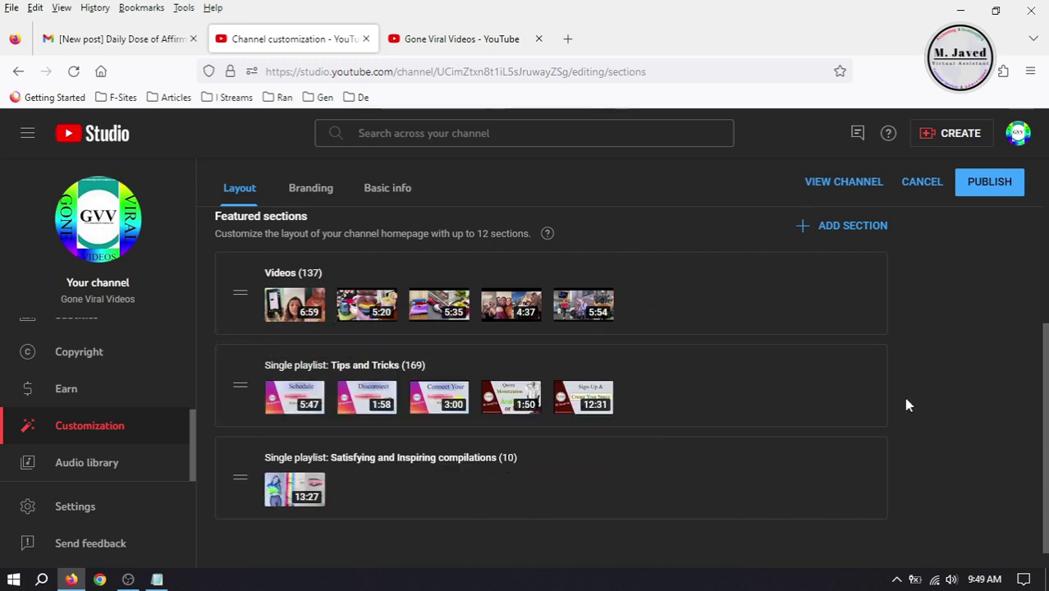
left_click(989, 182)
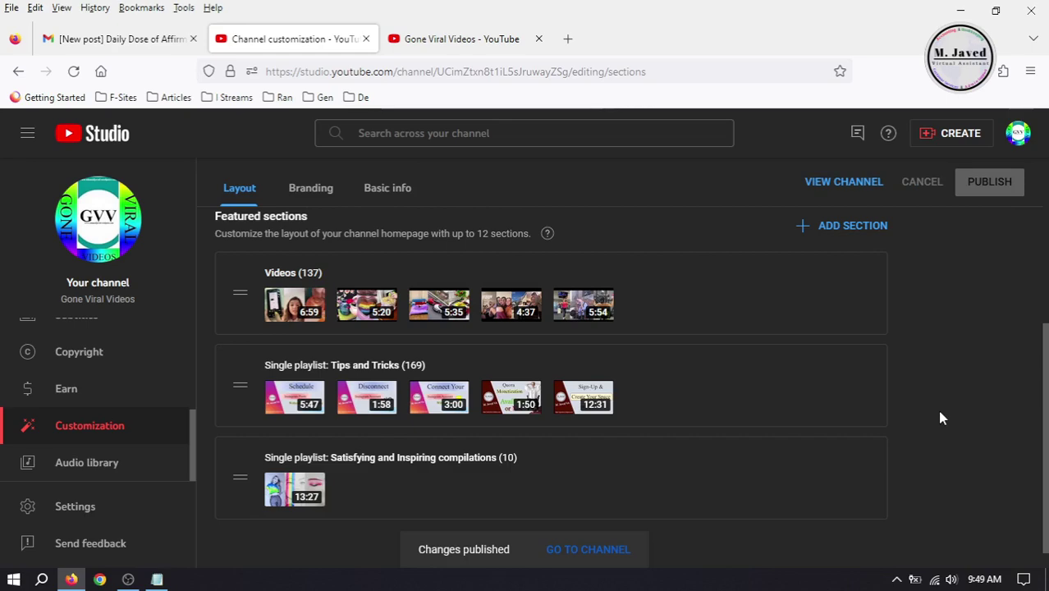
Step: Reload the public Gone Viral Videos channel page and check its home sections for the added playlist
left_click(445, 44)
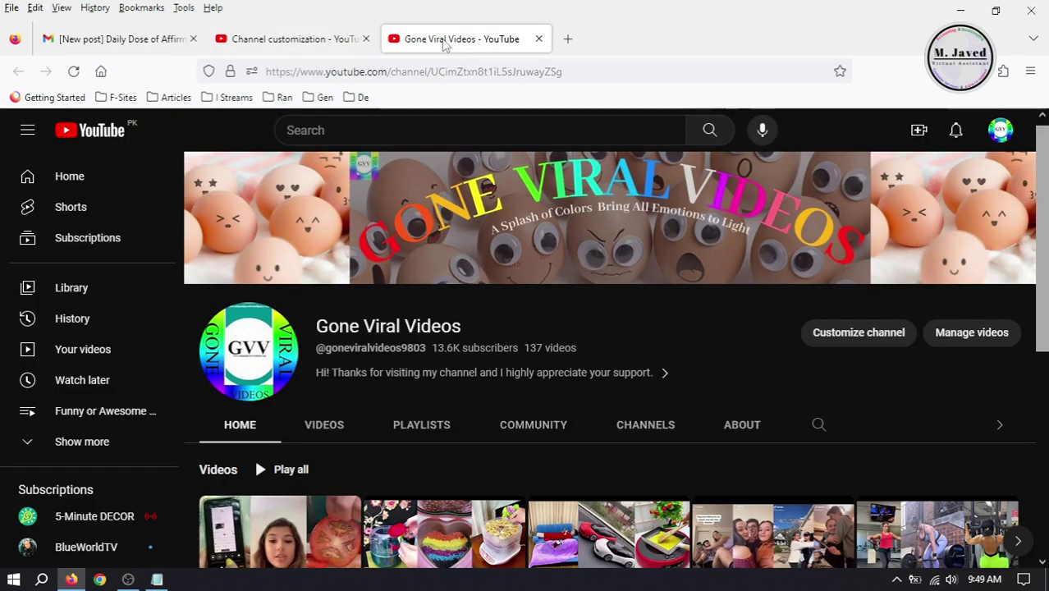
left_click(73, 72)
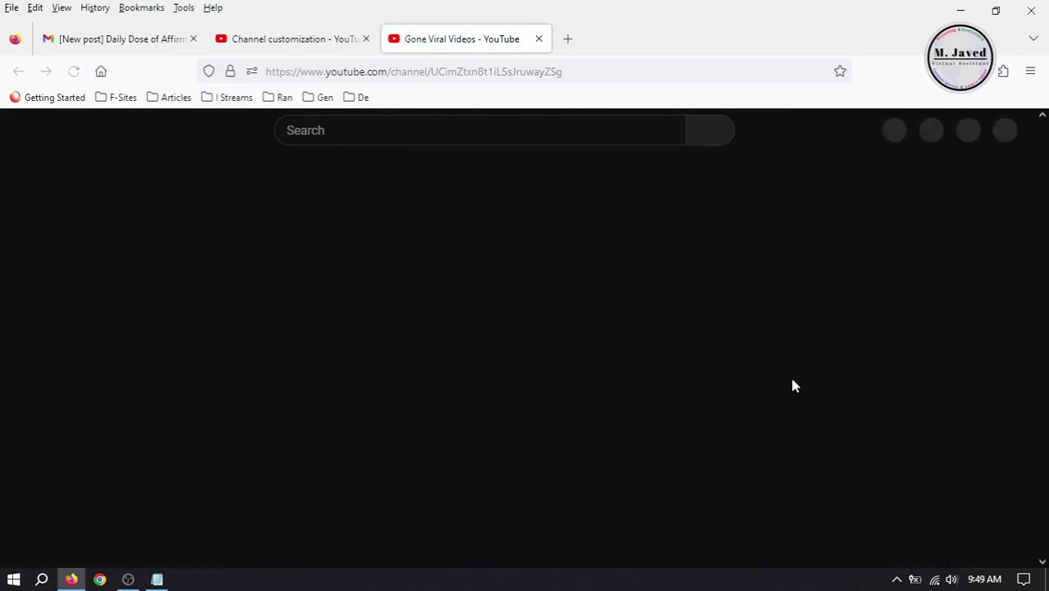
left_click_drag(1046, 170, 1047, 215)
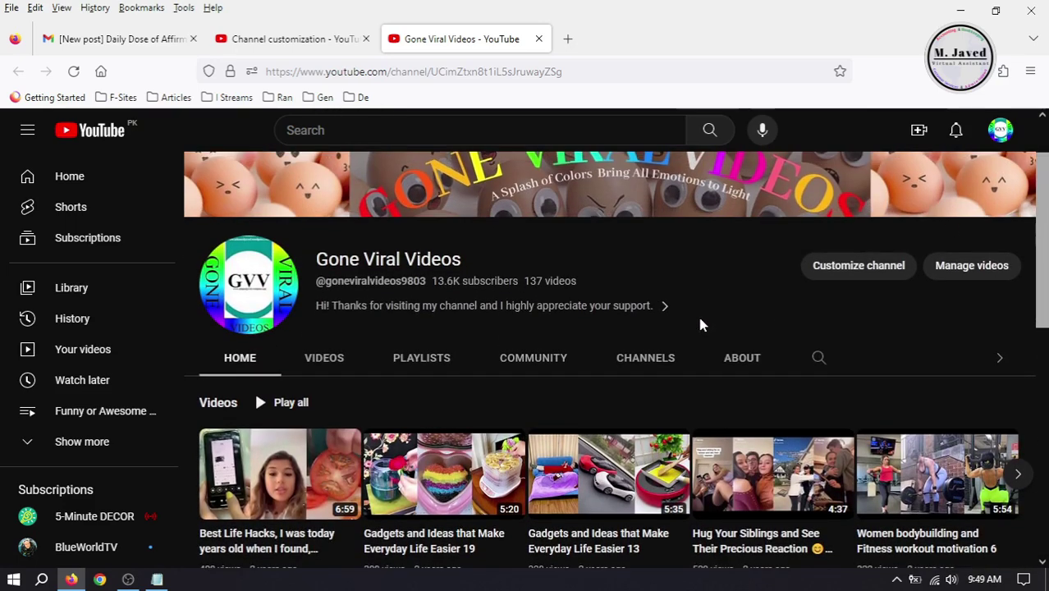
Step: Back in channel customization, add a Featured channels section, search for "M Javed VA" and select the M. Javed VA channel
left_click(300, 41)
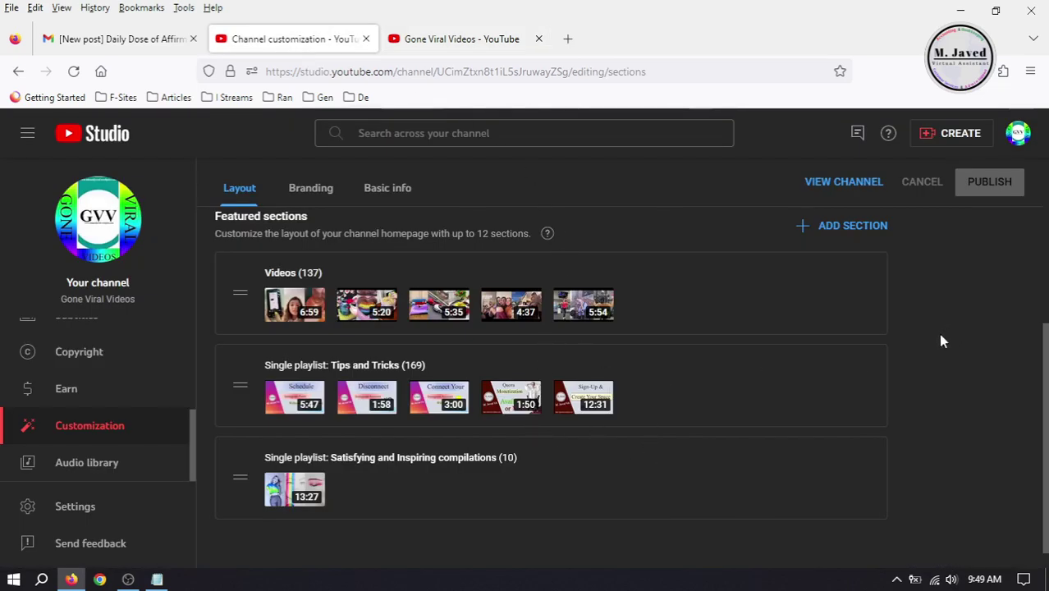
left_click(878, 227)
scroll(877, 329, "down", 1)
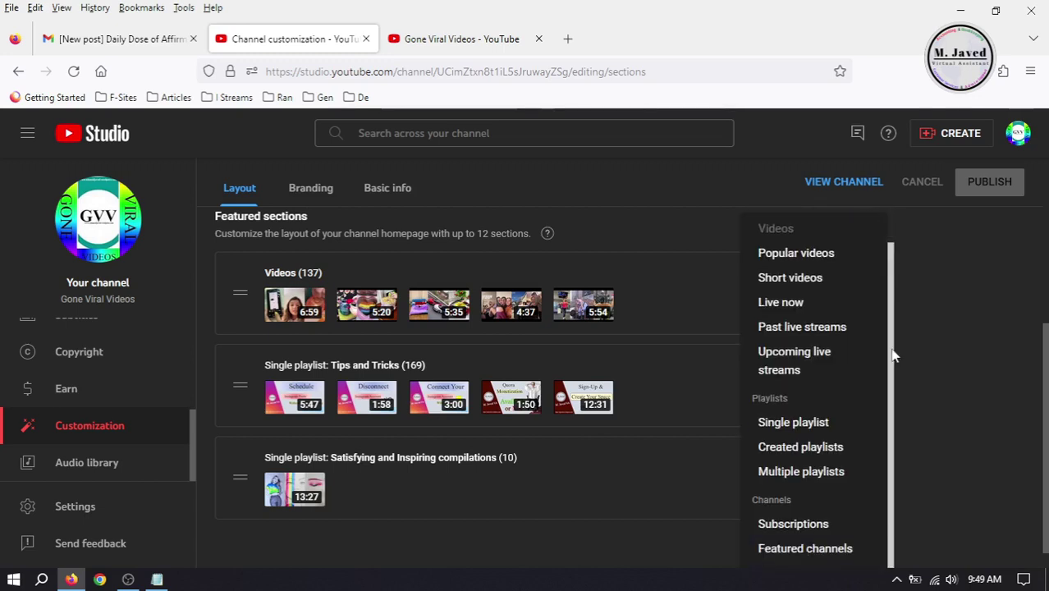
left_click(828, 550)
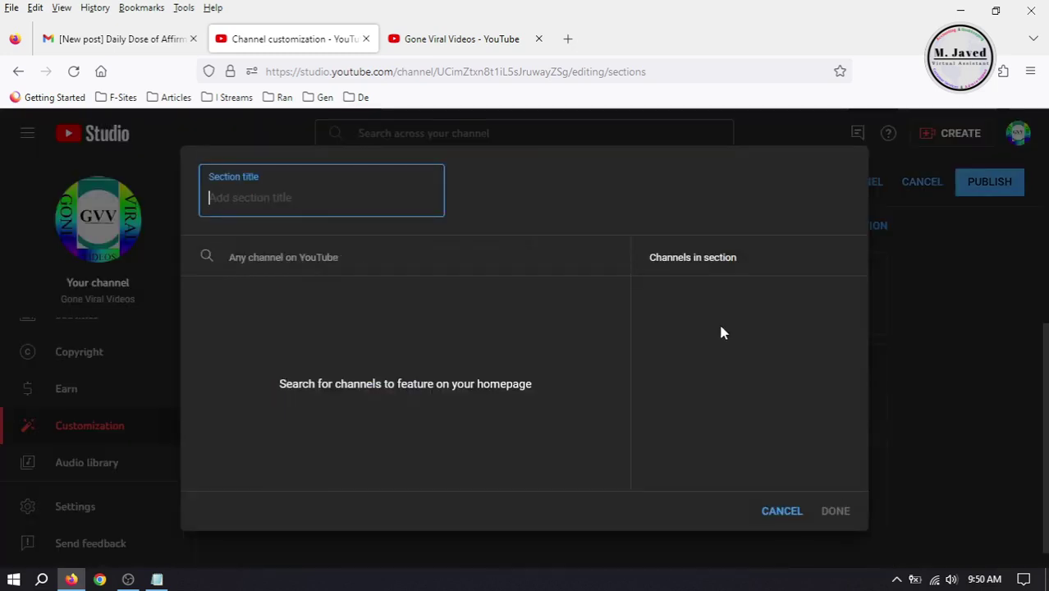
left_click(376, 256)
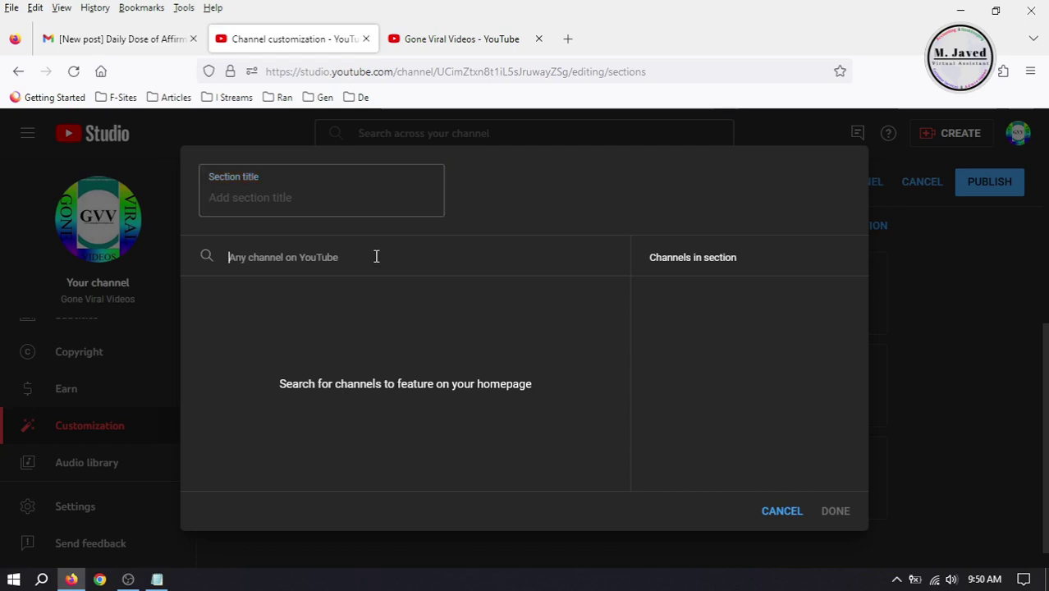
type("M Javed VA")
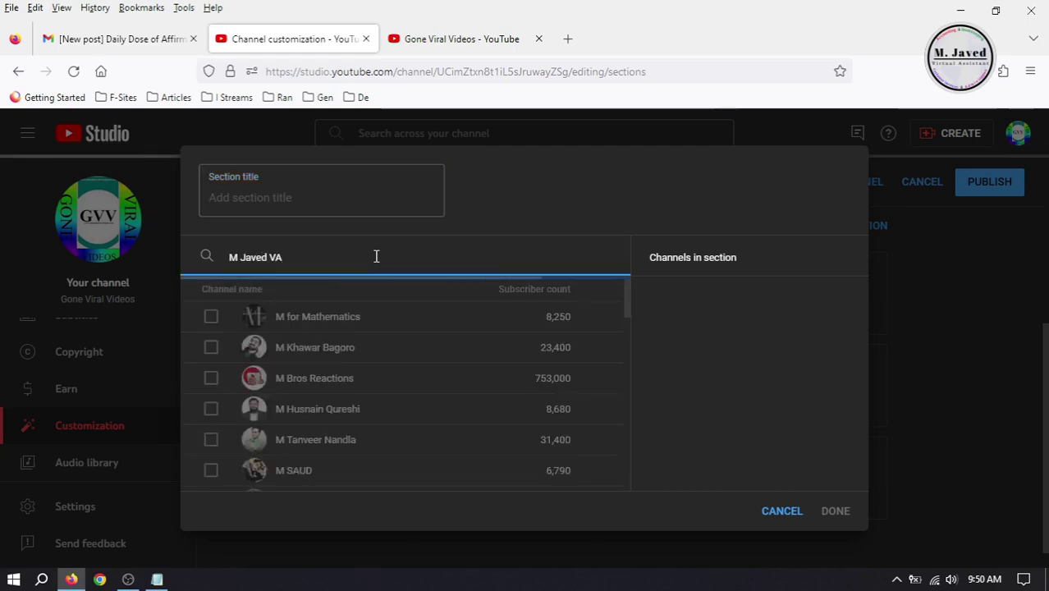
left_click(210, 318)
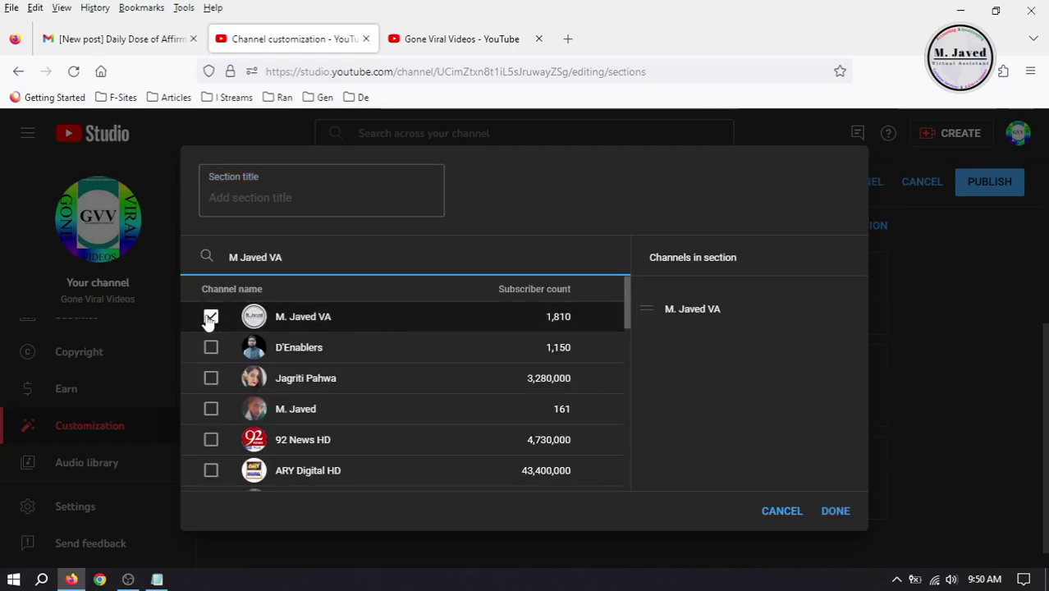
Step: Title the featured channels section "My Other Channel" and finish adding it
left_click(279, 196)
type("M")
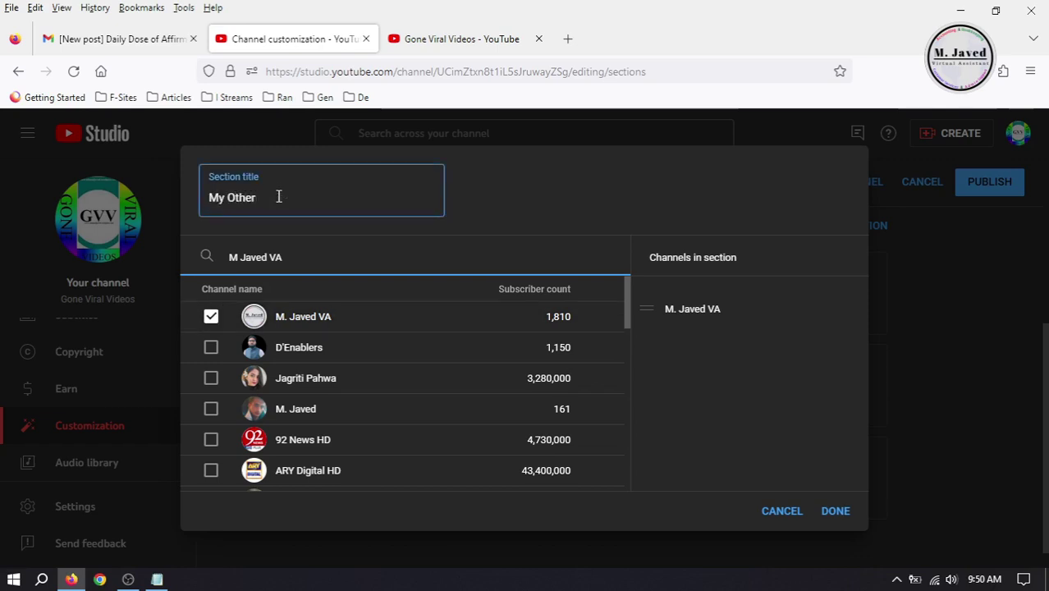
type("y Other Channel")
left_click(834, 512)
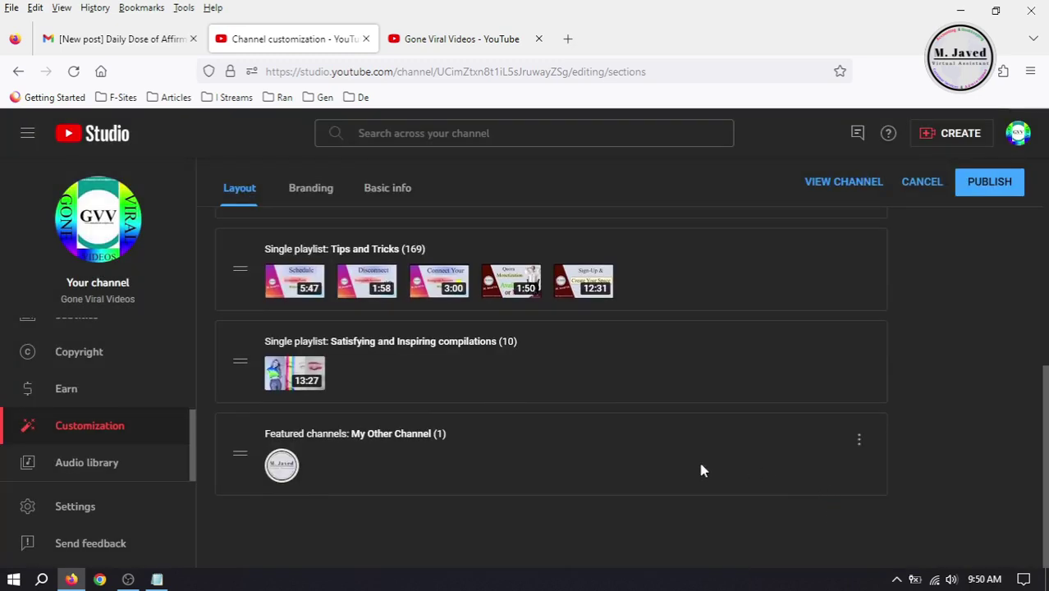
Step: Move the My Other Channel section above Videos as the first featured section and publish the layout
scroll(273, 403, "up", 2)
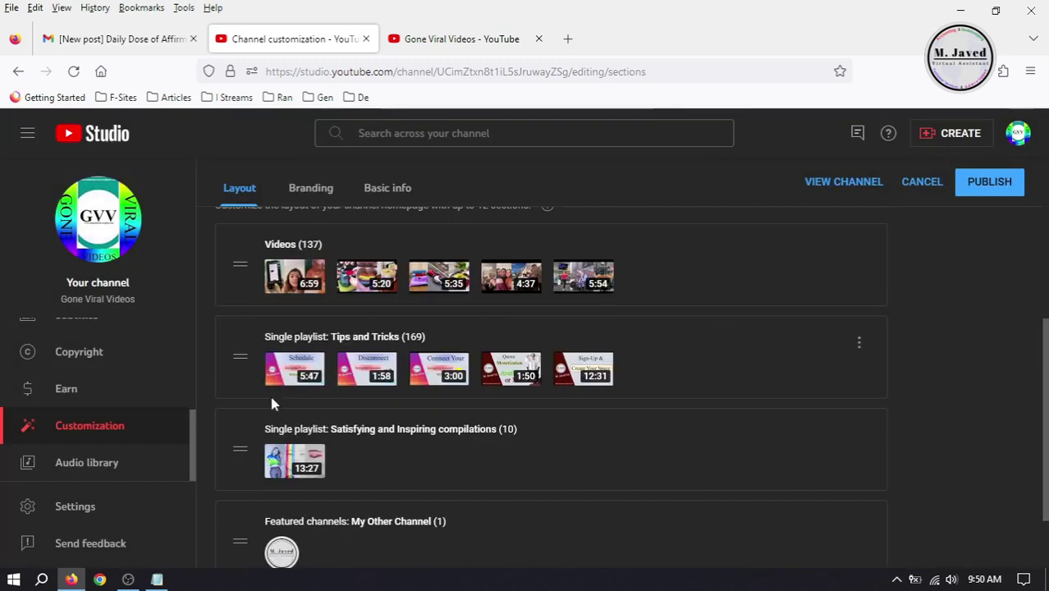
left_click_drag(239, 546, 355, 269)
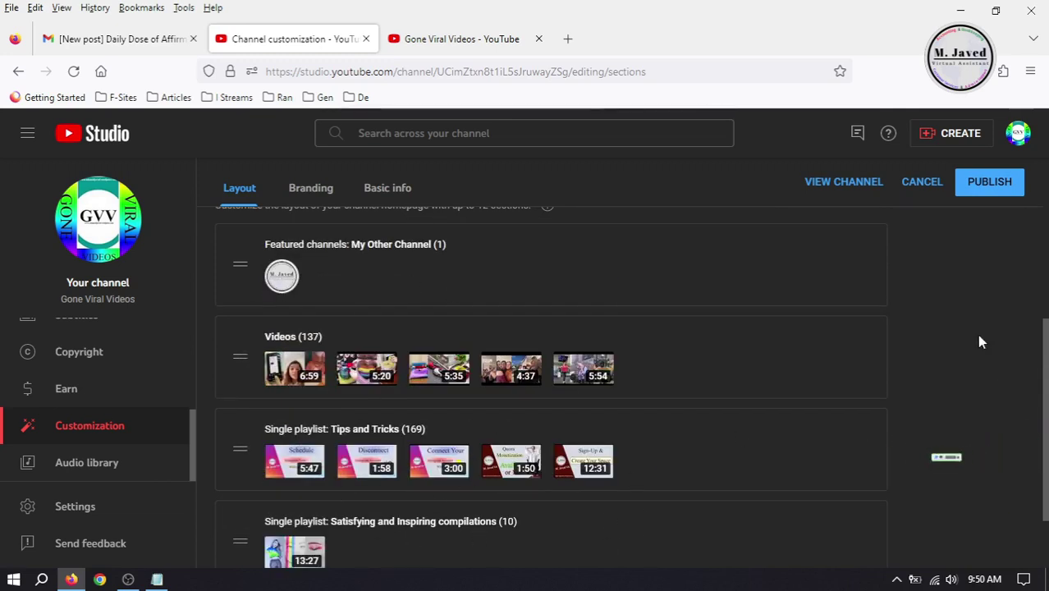
left_click(989, 182)
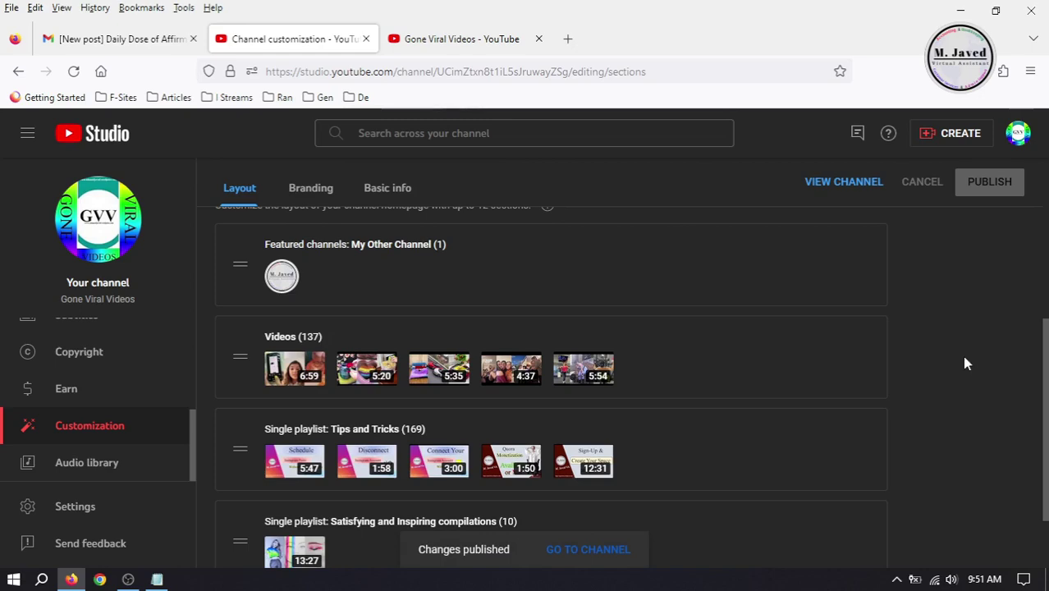
Step: Reload the public Gone Viral Videos page and check the featured channel section on its home page
left_click(484, 42)
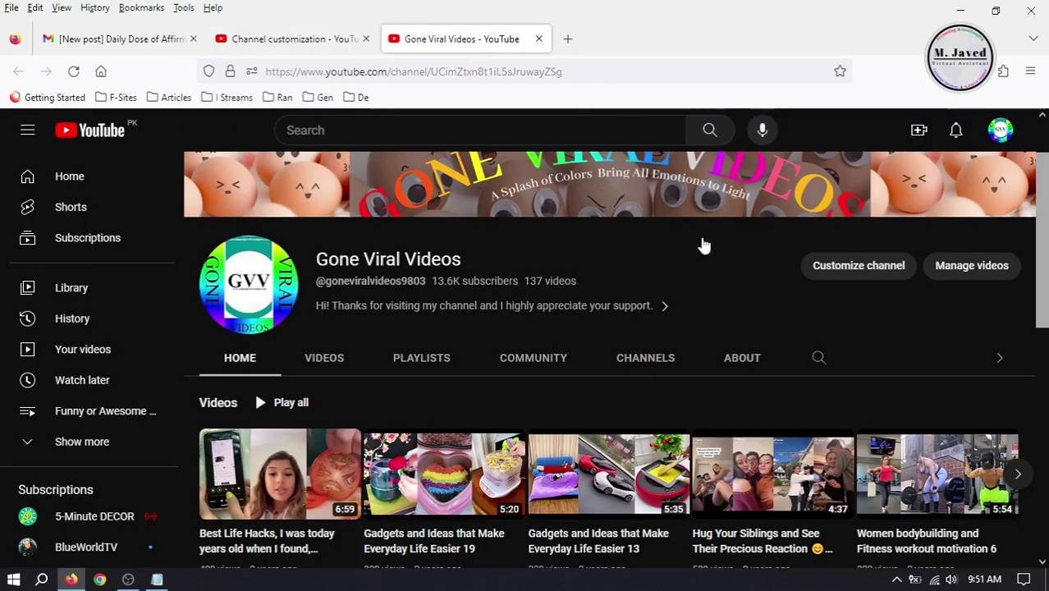
left_click(73, 71)
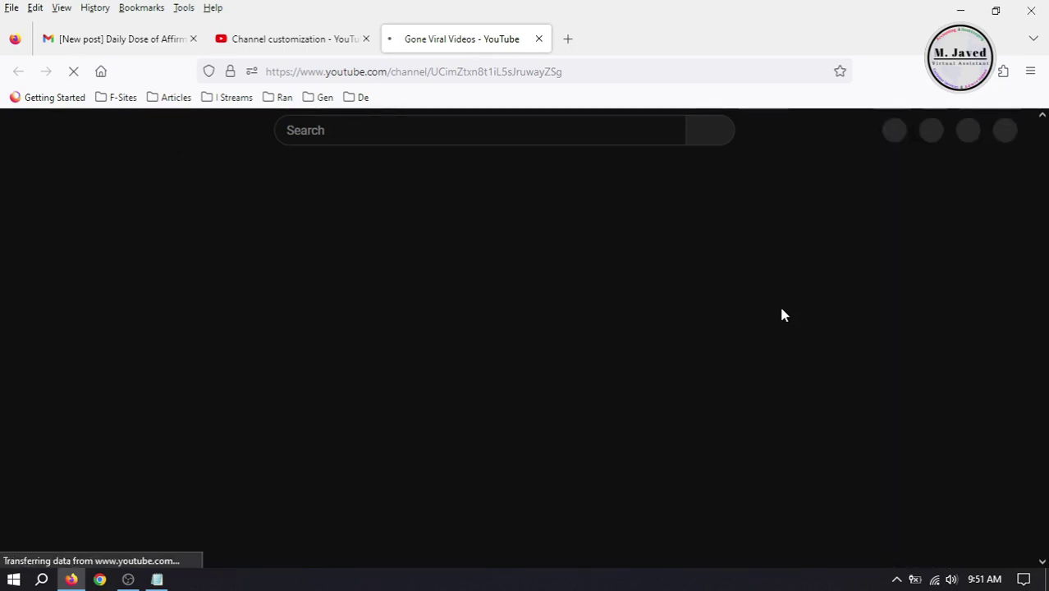
scroll(1046, 215, "down", 2)
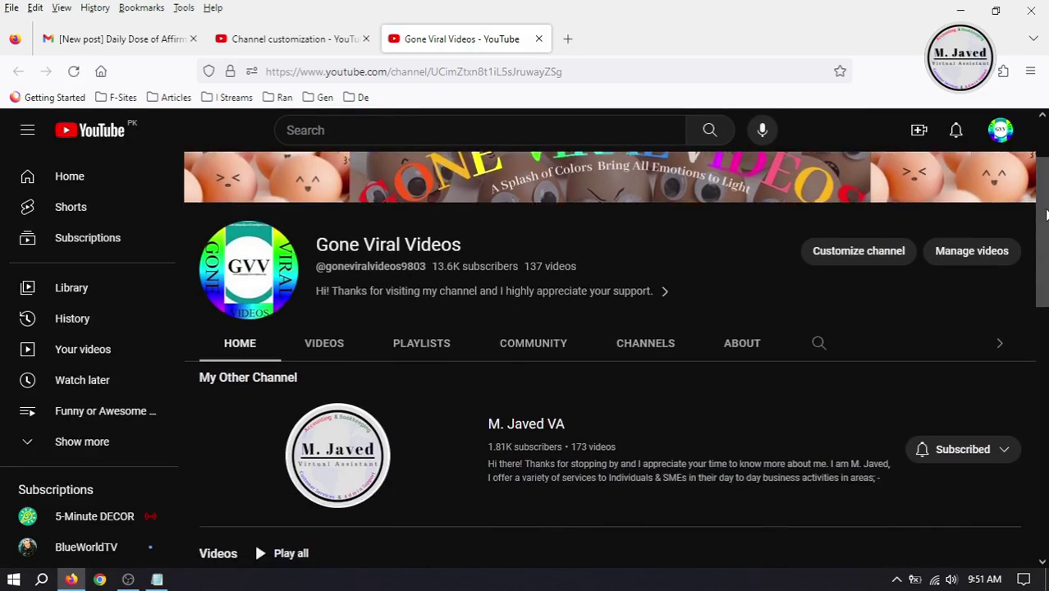
Step: Back in channel customization, edit the contents of the My Other Channel section and search for "Music" channels
left_click_drag(1047, 215, 1046, 164)
left_click(297, 41)
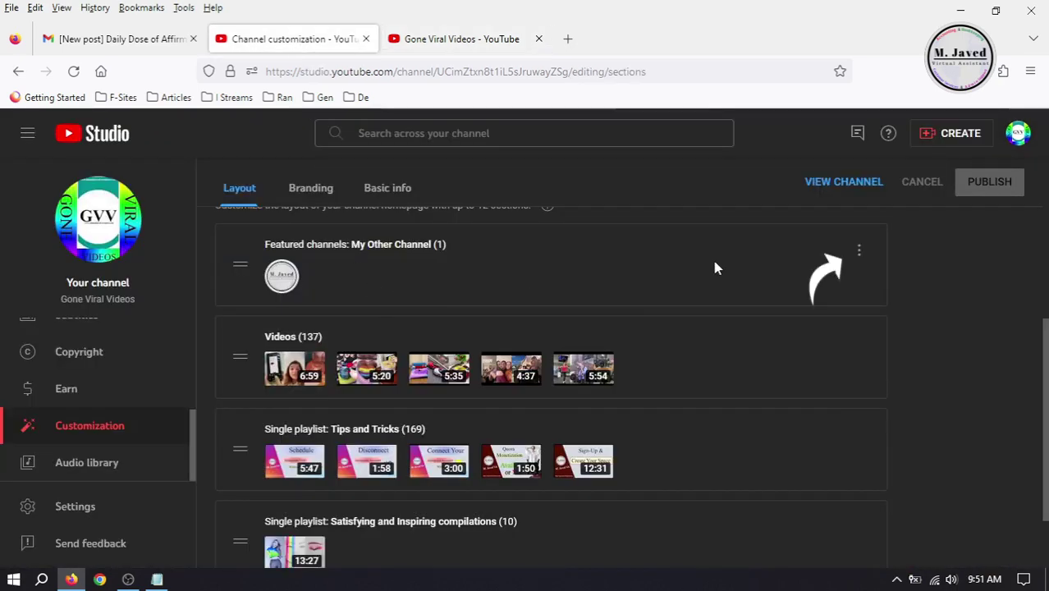
left_click(858, 254)
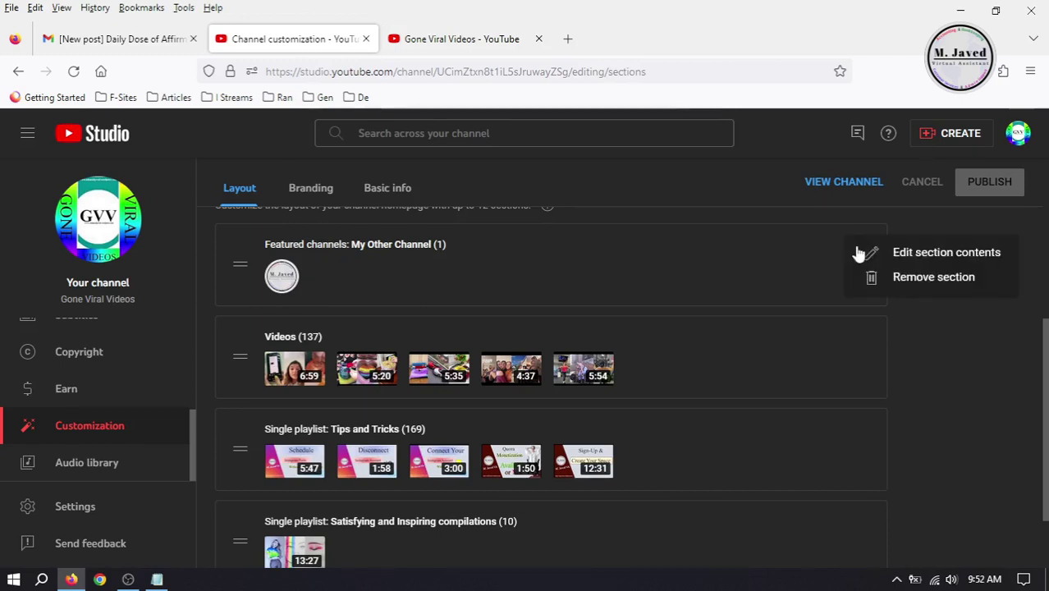
left_click(930, 257)
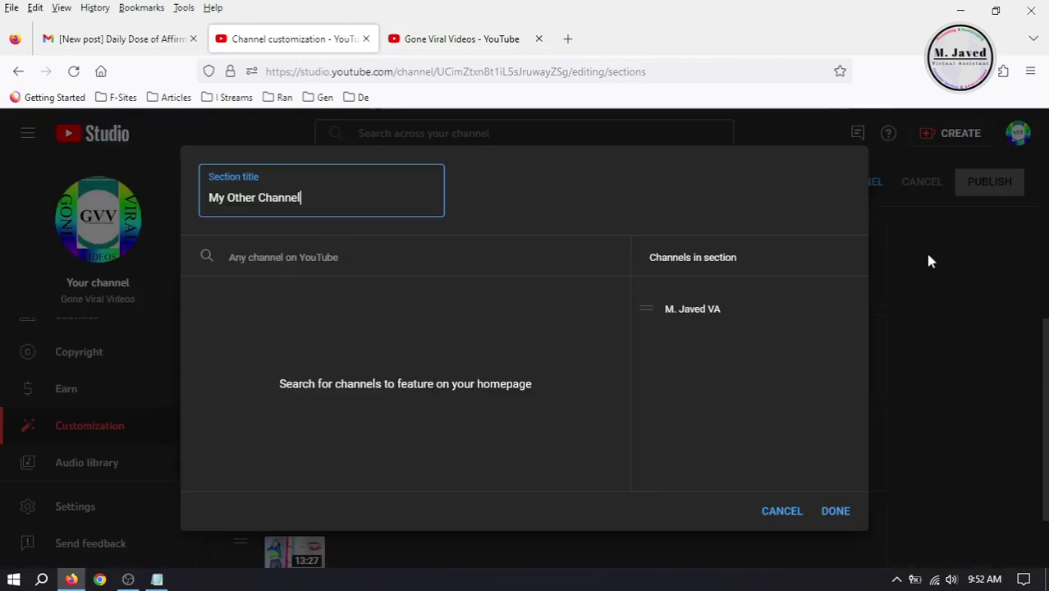
left_click(379, 257)
type("Music")
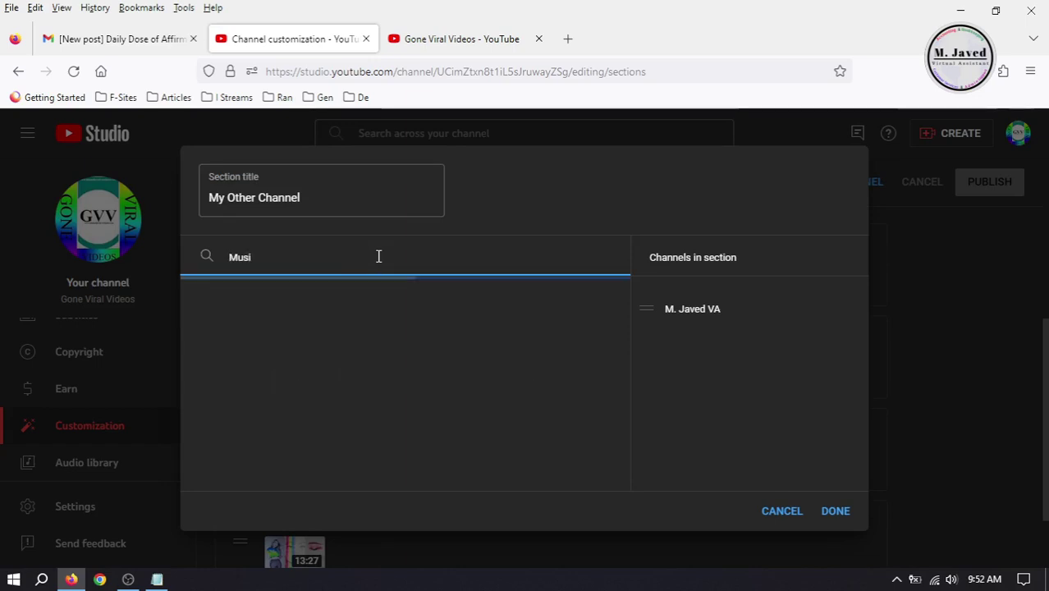
Step: Add the channels Music, Folk Music, Relaxing Piano Music, Miracle Music, Superhit Music and Latoon Music to the section
left_click(211, 316)
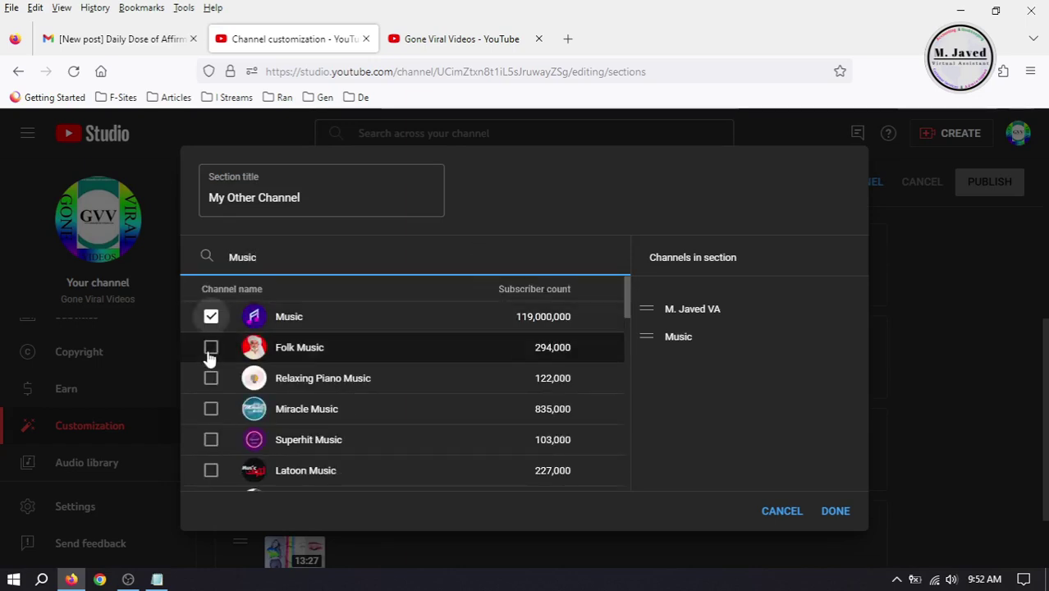
left_click(211, 347)
left_click(211, 378)
left_click(211, 409)
left_click(211, 439)
left_click(211, 471)
Step: Add Nonstop Music, Music Attracts Abundance, Suristaan Music, Music Club and GB New Songs to the section
left_click_drag(629, 308, 630, 343)
left_click(211, 348)
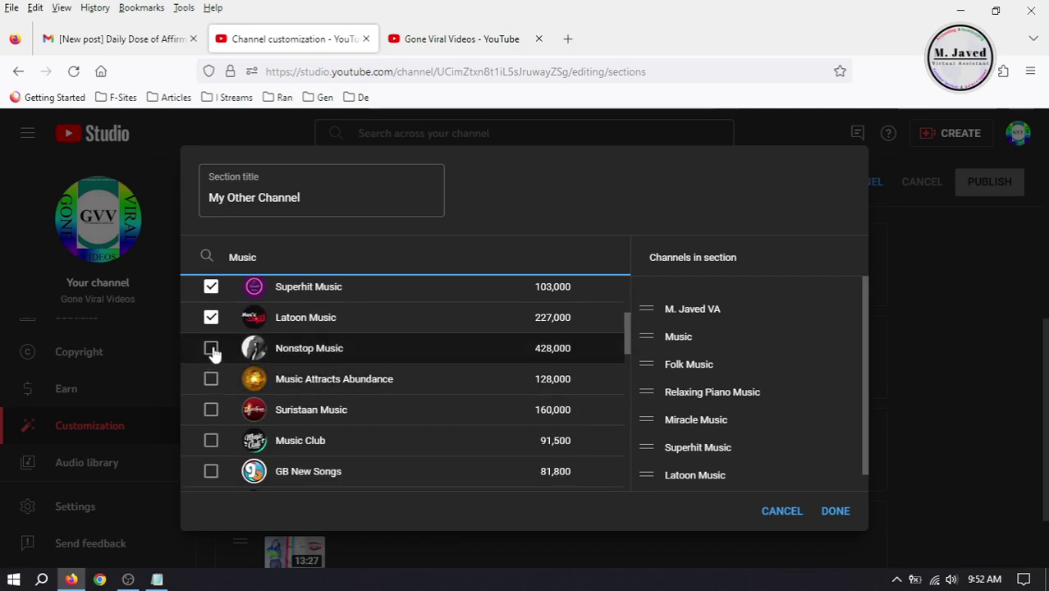
left_click(211, 378)
left_click(211, 410)
left_click(211, 440)
left_click(211, 471)
Step: Add Chill Music Lab, Patari Music, elmak music, YouTube Music and Disco Music to the section
scroll(600, 469, "down", 3)
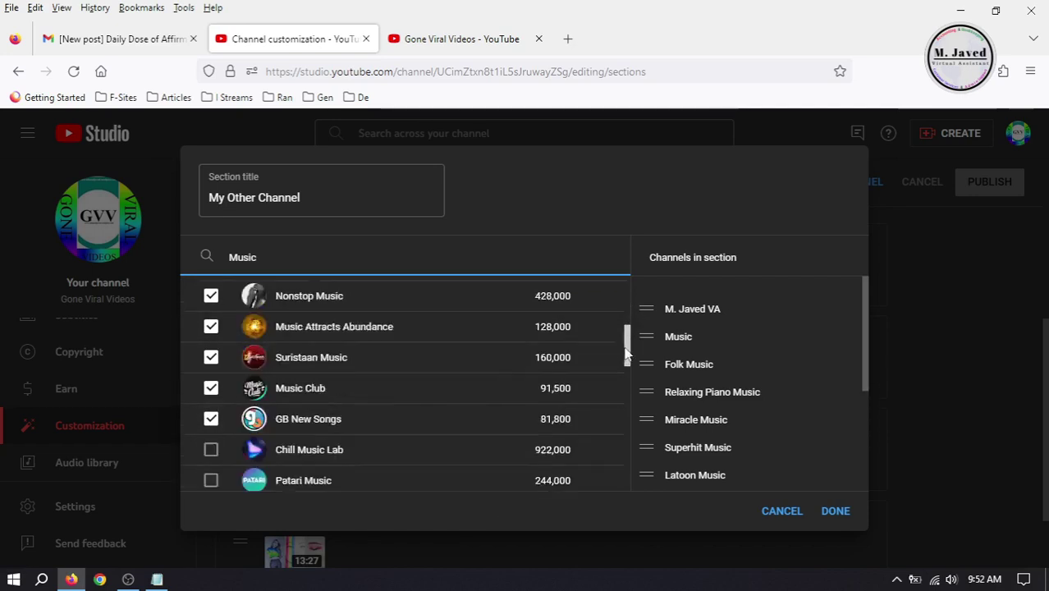
left_click(211, 351)
left_click(211, 382)
left_click(211, 413)
left_click(211, 444)
left_click(211, 474)
Step: Finish editing the My Other Channel section with the added music channels and publish the layout
left_click_drag(246, 388, 629, 386)
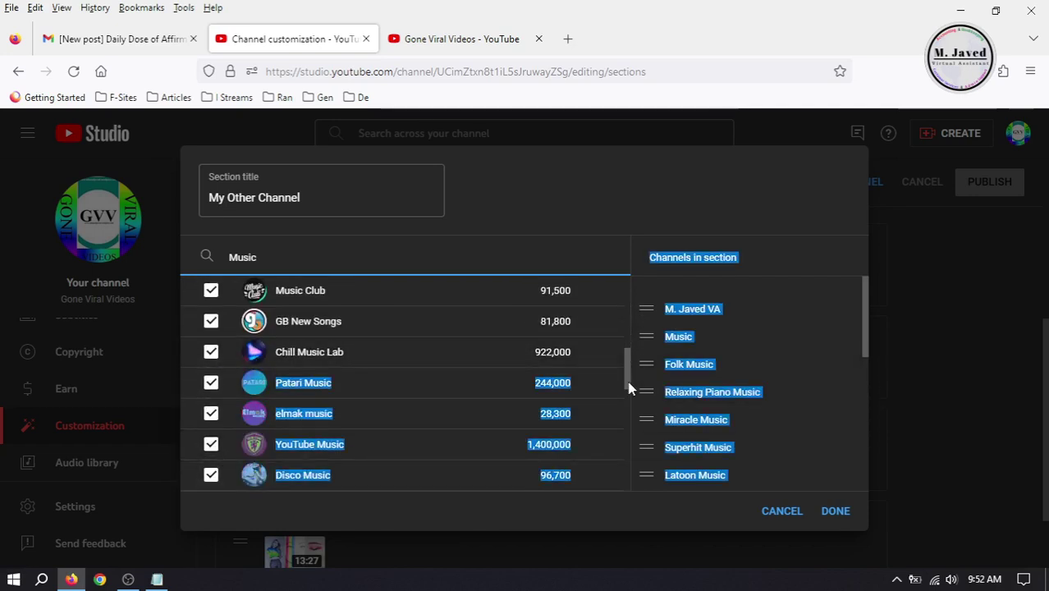
left_click(859, 335)
mouse_move(863, 335)
left_mouse_down()
mouse_move(869, 405)
mouse_move(868, 317)
left_mouse_up()
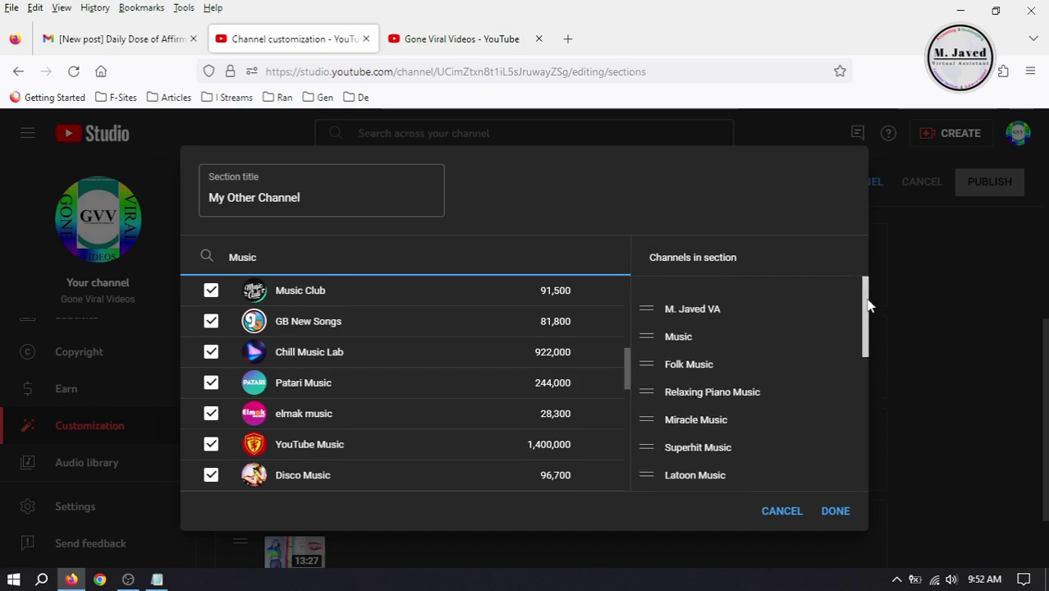
left_click(835, 511)
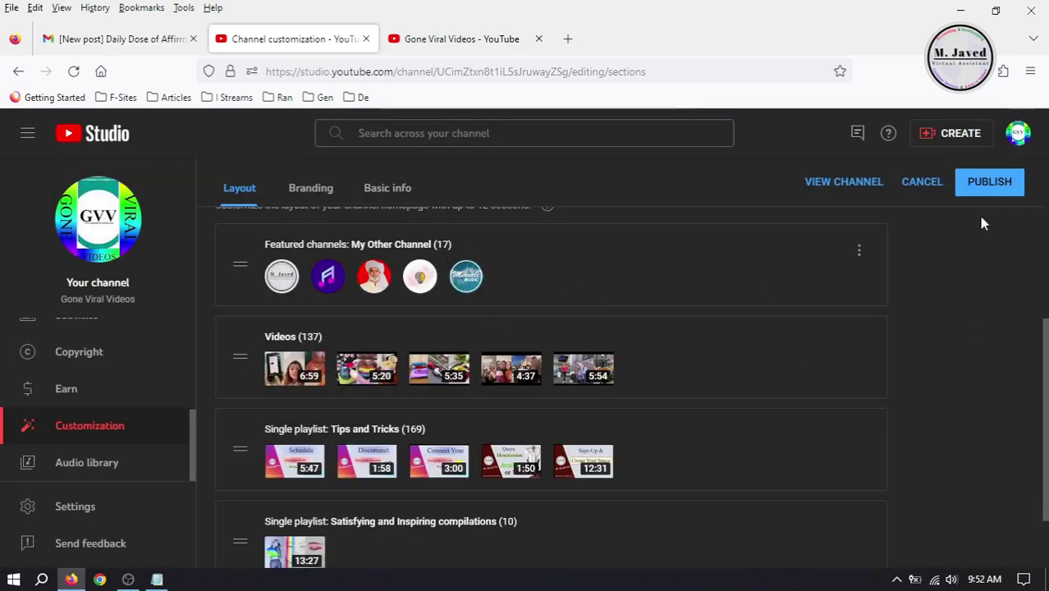
left_click(989, 181)
Step: Reload the public Gone Viral Videos page and browse the featured channels under My Other Channel
left_click(468, 39)
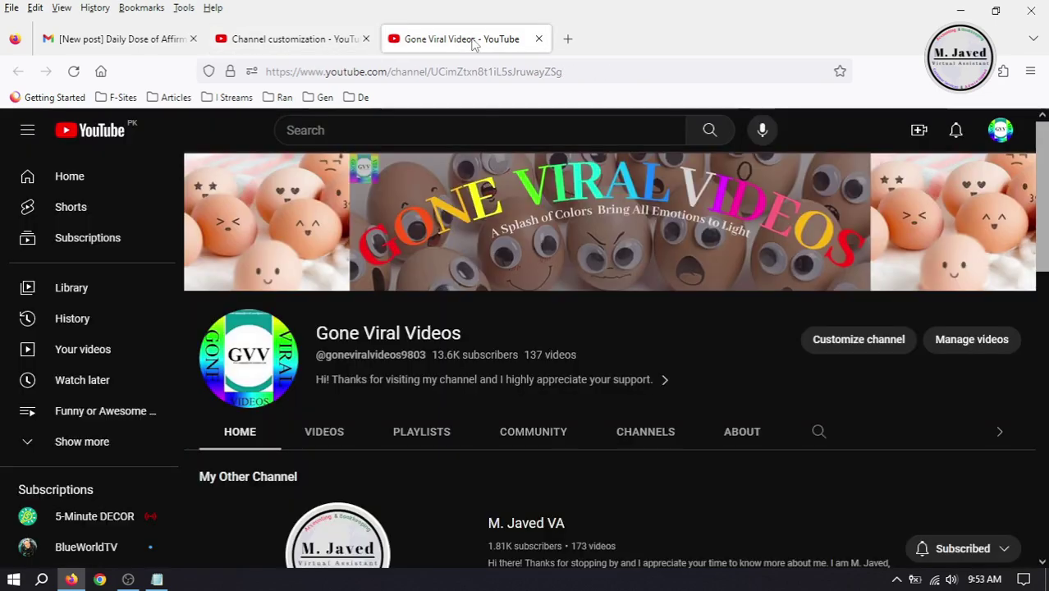
left_click(73, 71)
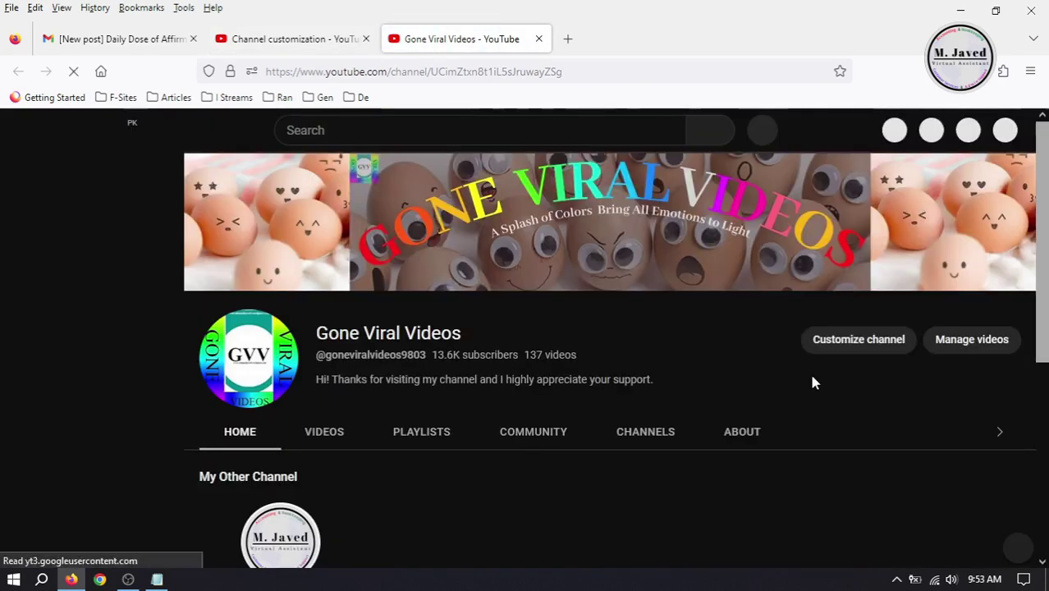
scroll(813, 383, "down", 3)
scroll(973, 433, "up", 2)
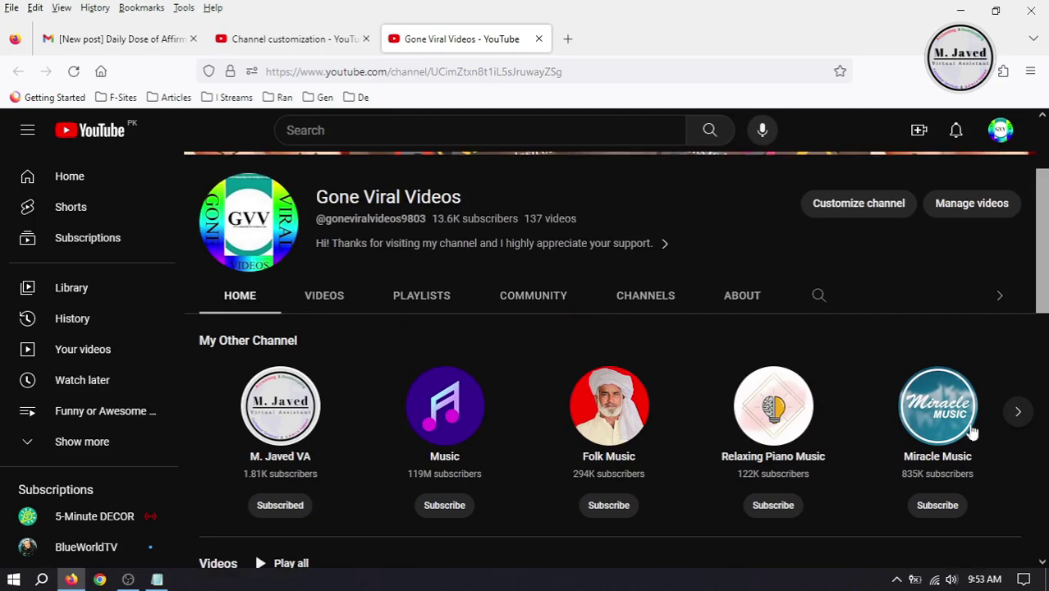
left_click(1020, 413)
left_click(1023, 415)
left_click(240, 296)
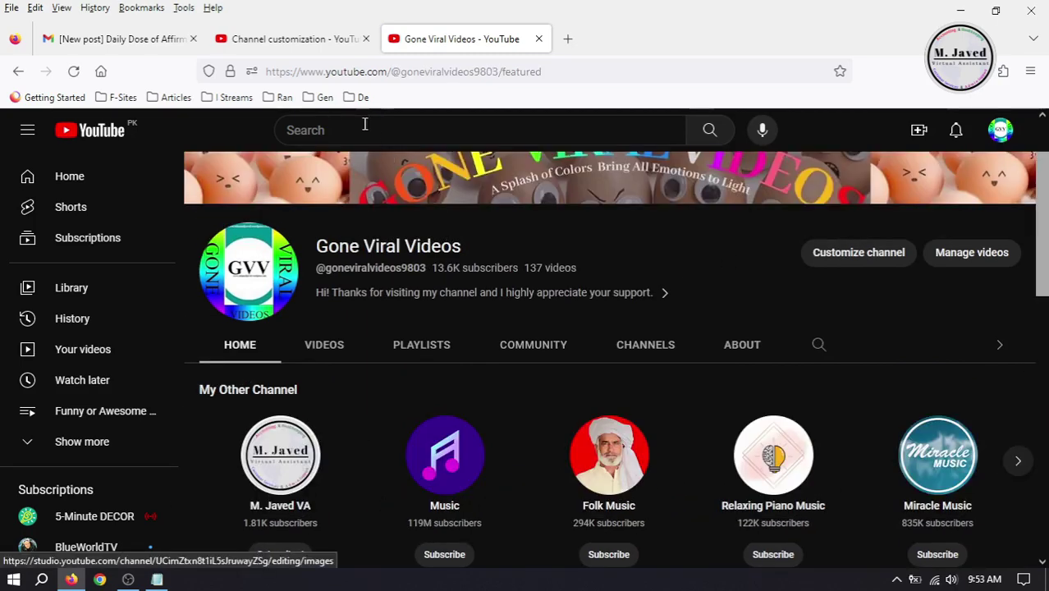
Step: Return to channel customization, edit the My Other Channel section and remove its channels from Disco Music back up to Superhit Music
left_click(321, 40)
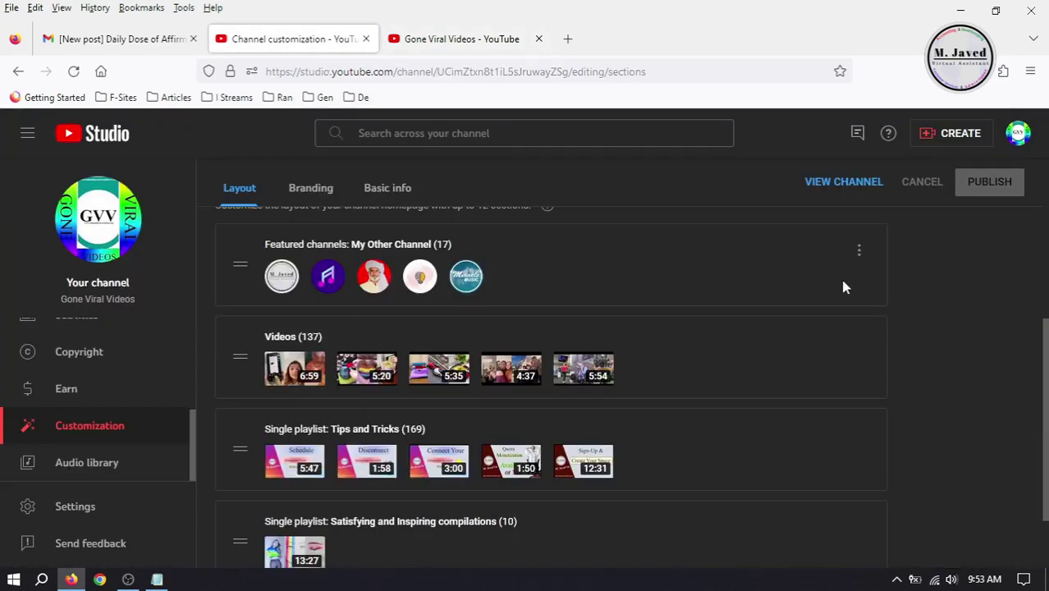
left_click(859, 254)
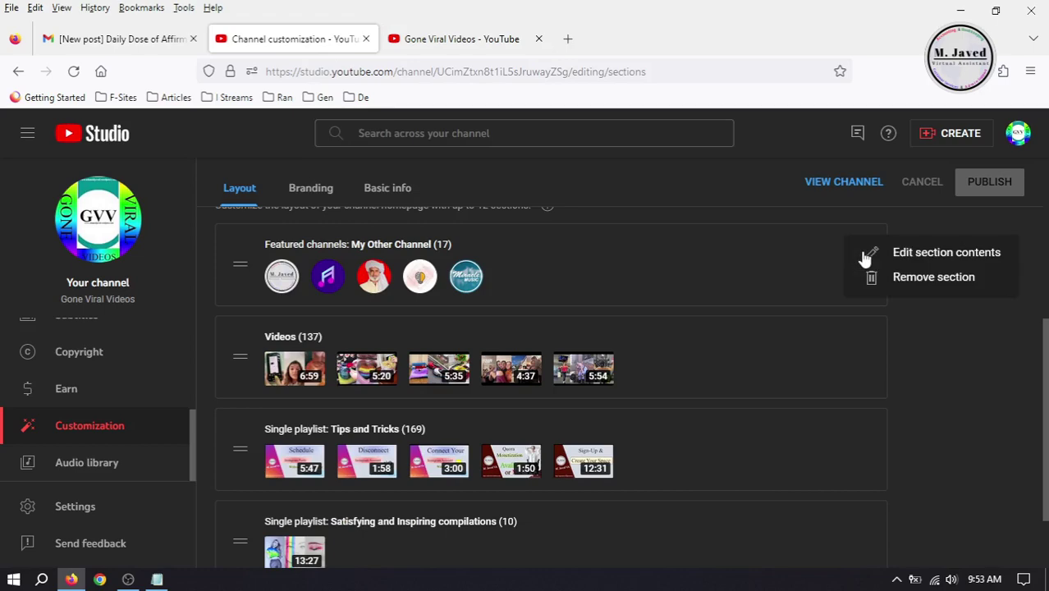
left_click(926, 254)
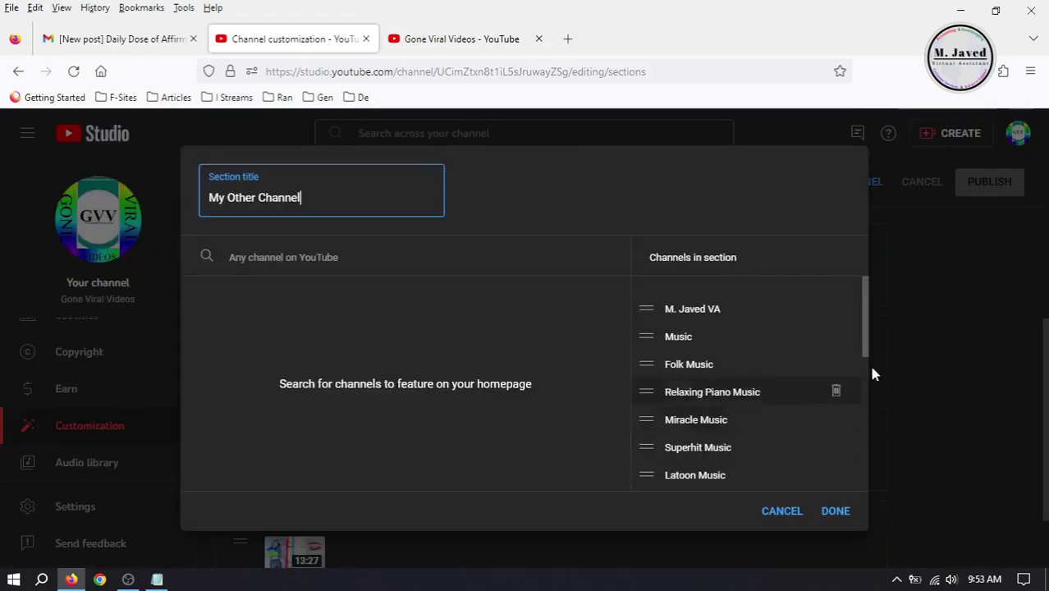
left_click_drag(865, 316, 851, 478)
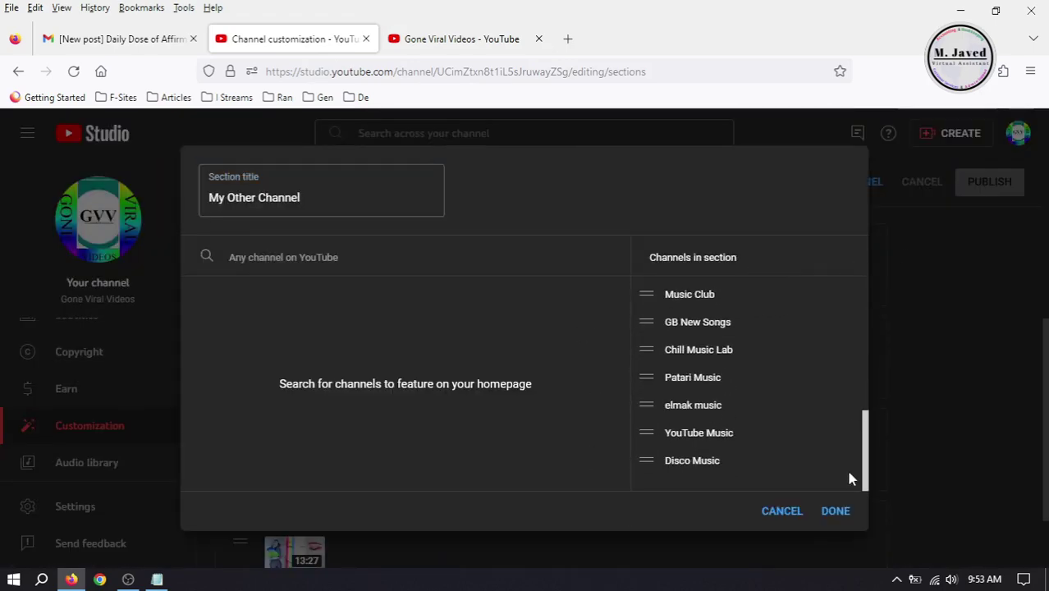
left_click(836, 460)
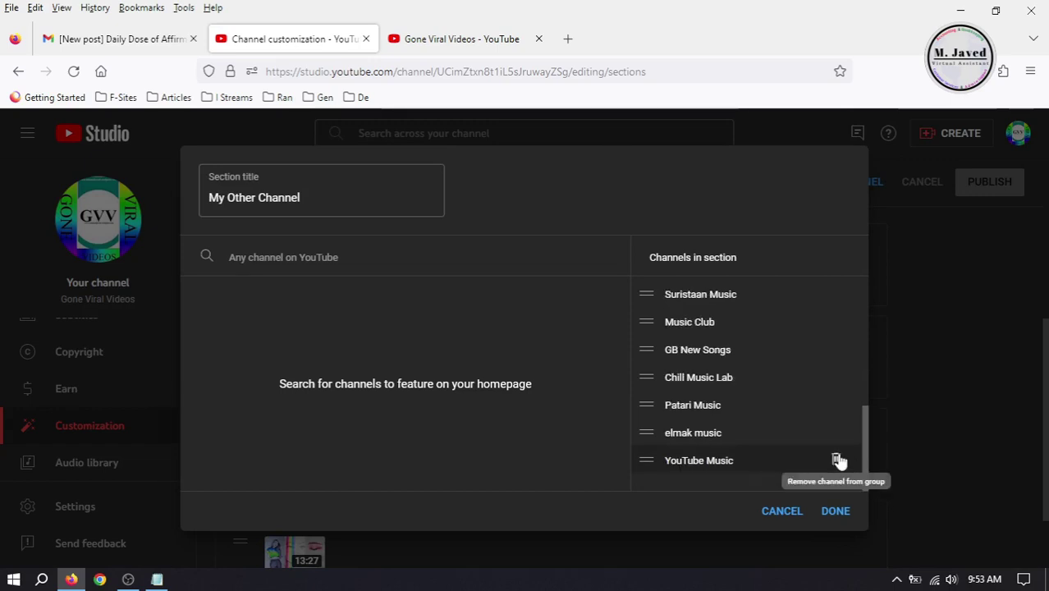
left_click(836, 460)
left_click(836, 460)
left_click(836, 460)
left_click(837, 460)
left_click(838, 460)
left_click(838, 460)
left_click(837, 459)
left_click(839, 454)
left_click(841, 446)
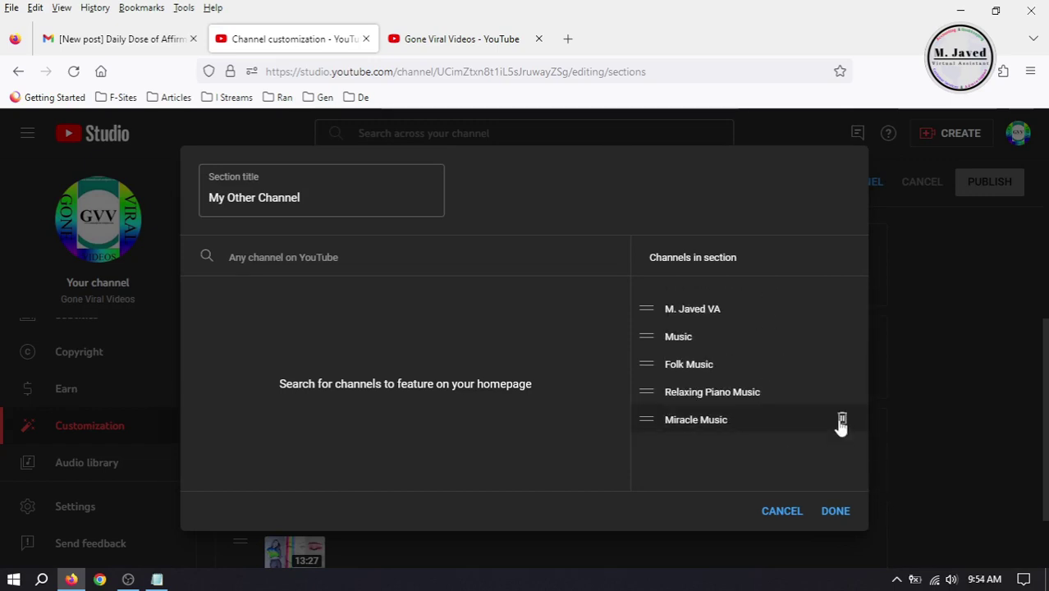
Step: Remove Miracle Music, Relaxing Piano Music, Folk Music and Music from the section, finish editing and publish the layout
left_click(839, 419)
left_click(839, 392)
left_click(839, 370)
left_click(842, 336)
left_click(836, 510)
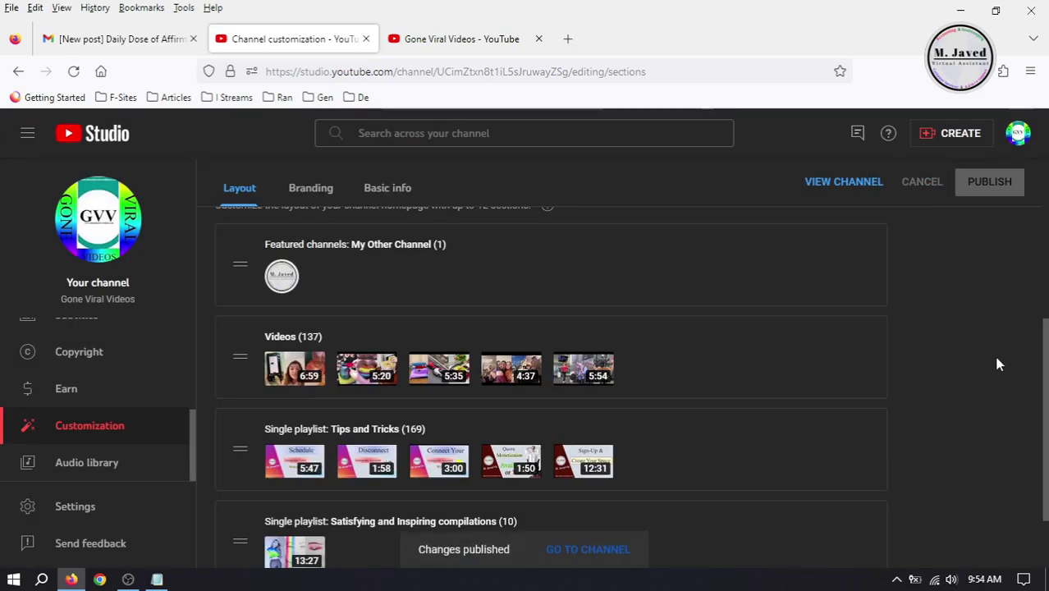
Step: Reload the public Gone Viral Videos page and check the sections on its home page
left_click(459, 39)
key("F5")
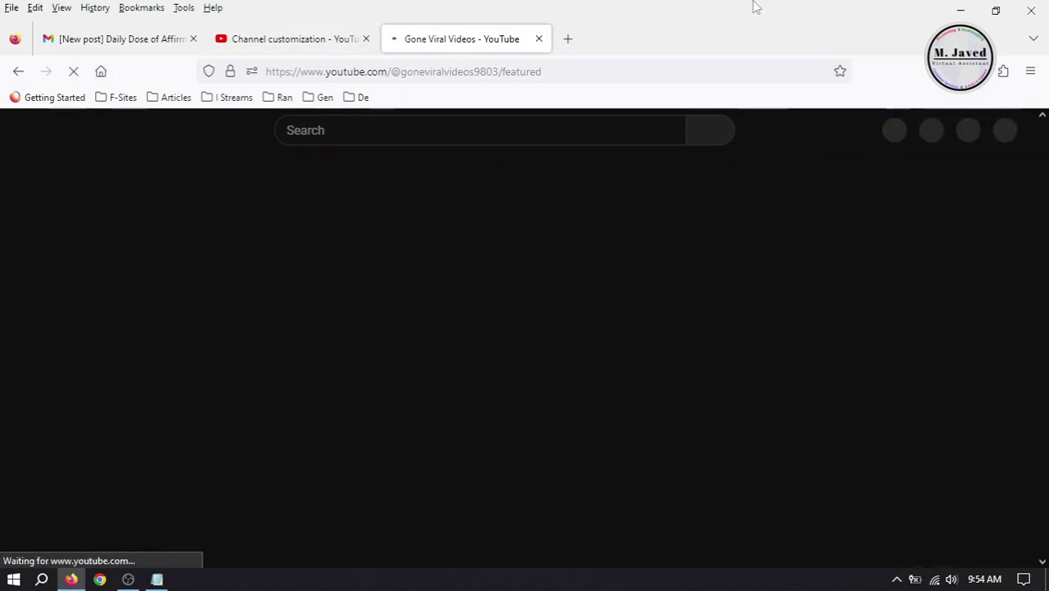
left_click_drag(1042, 197, 1045, 415)
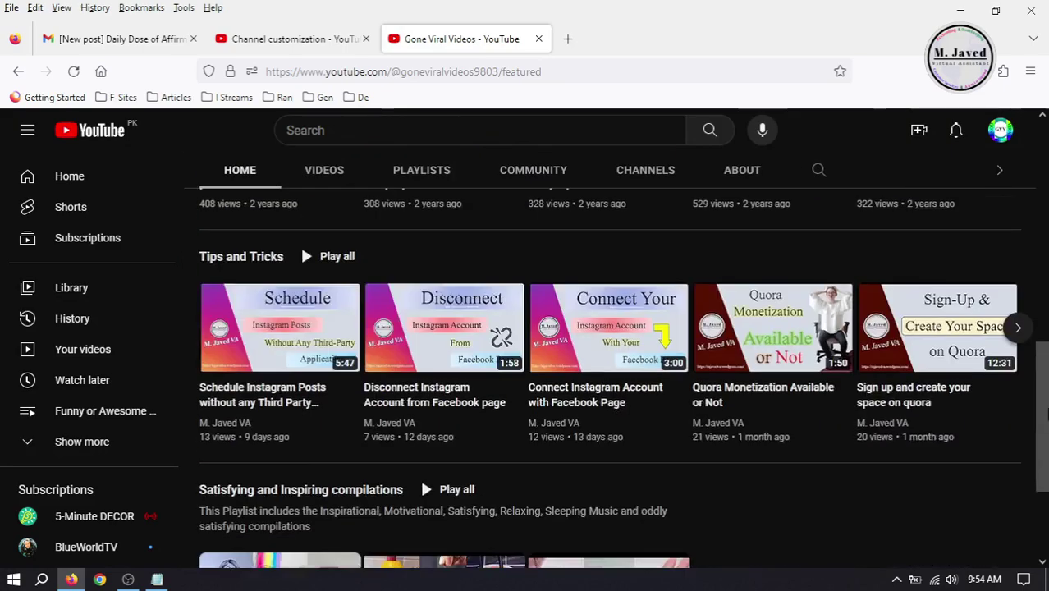
scroll(1045, 415, "up", 10)
Step: In channel customization, remove the Tips and Tricks playlist section and discard the change without publishing
left_click(319, 45)
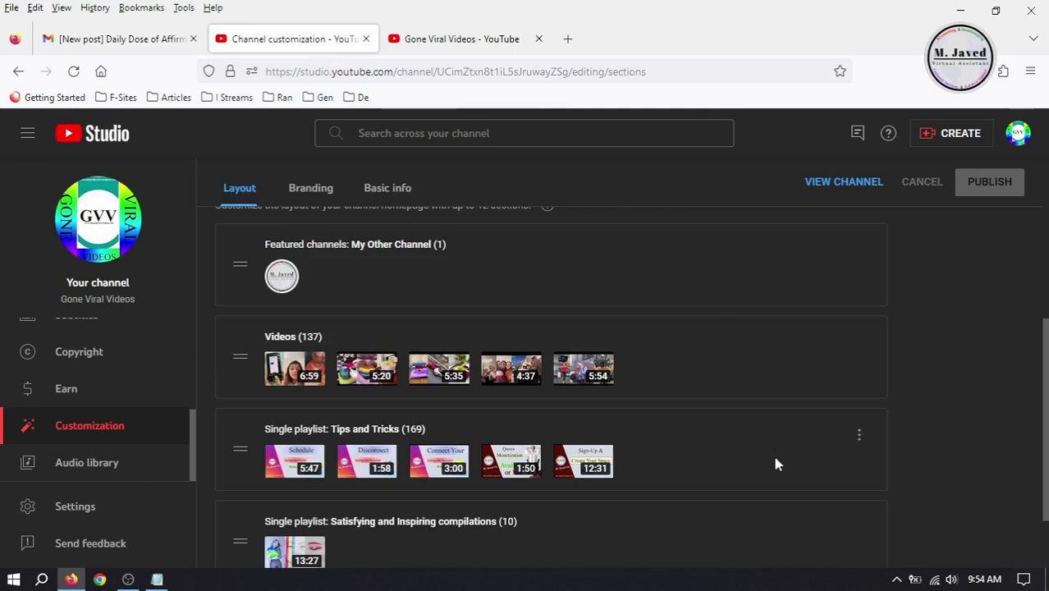
left_click(859, 434)
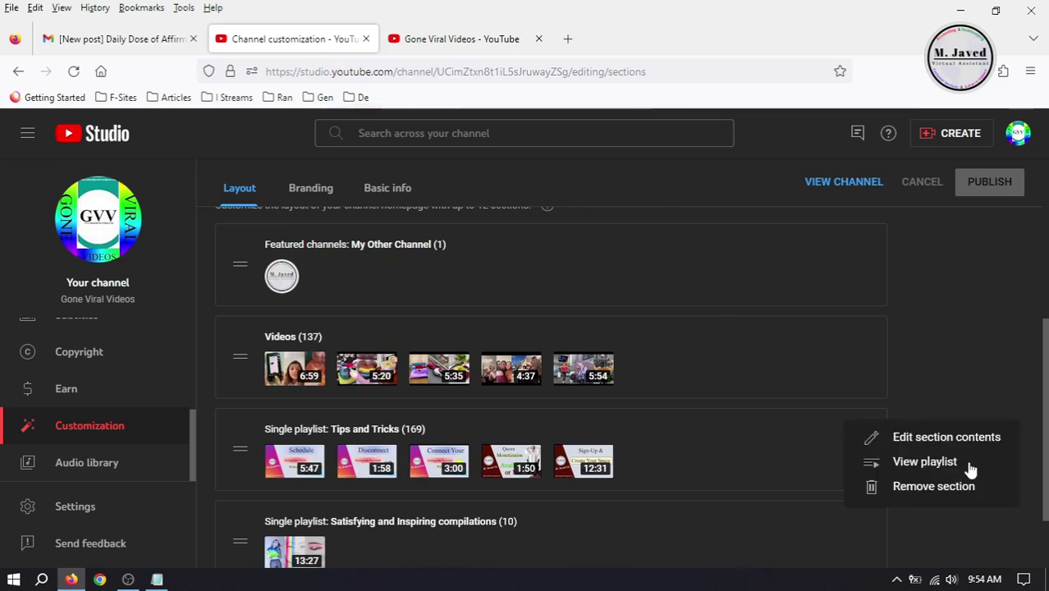
left_click(933, 486)
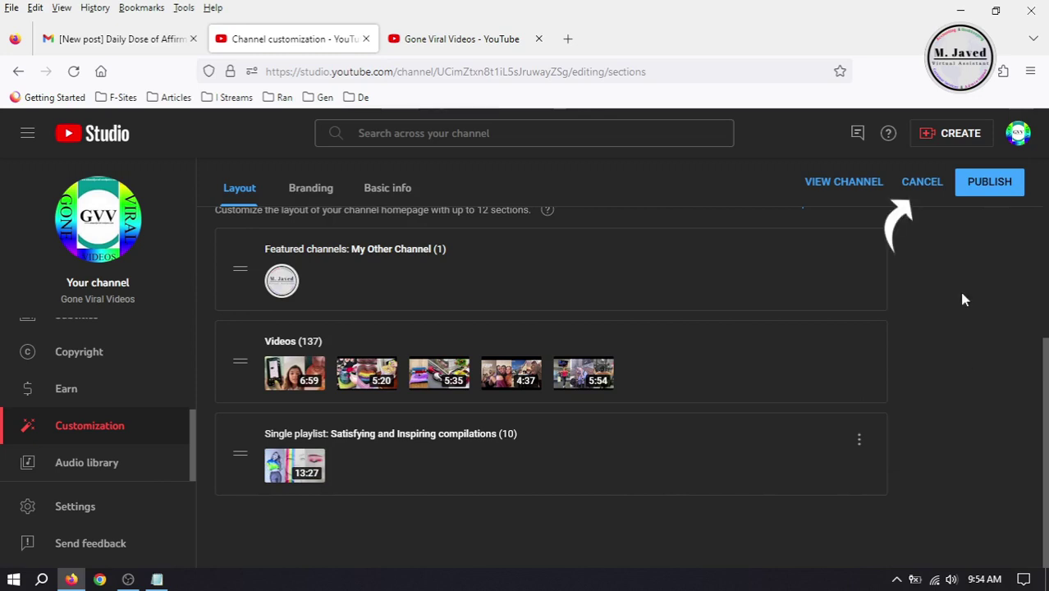
left_click(916, 181)
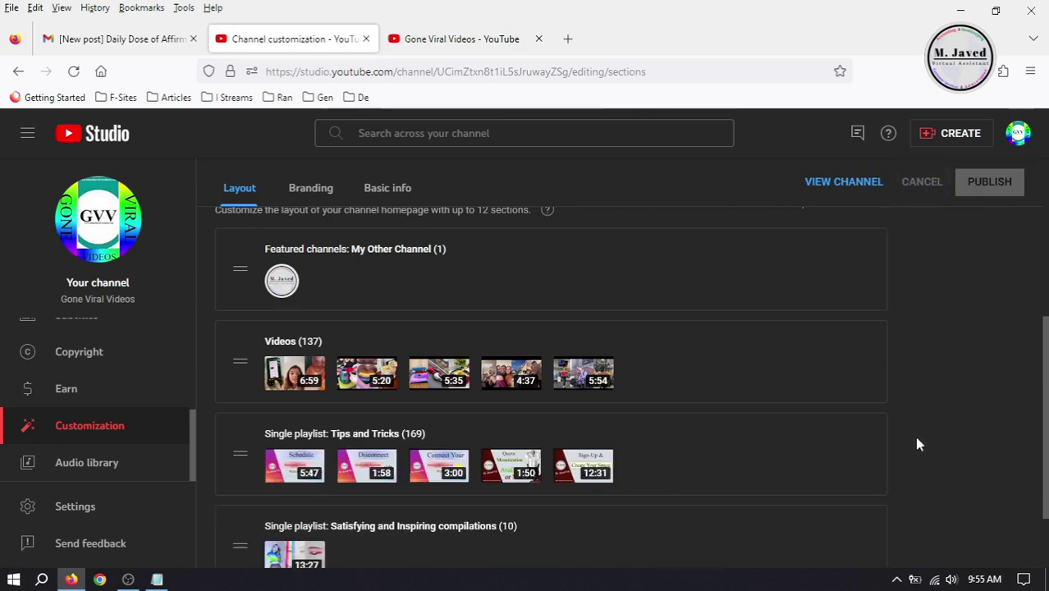
Step: On the public Gone Viral Videos page, open the Community section and start a new post
scroll(902, 391, "up", 1)
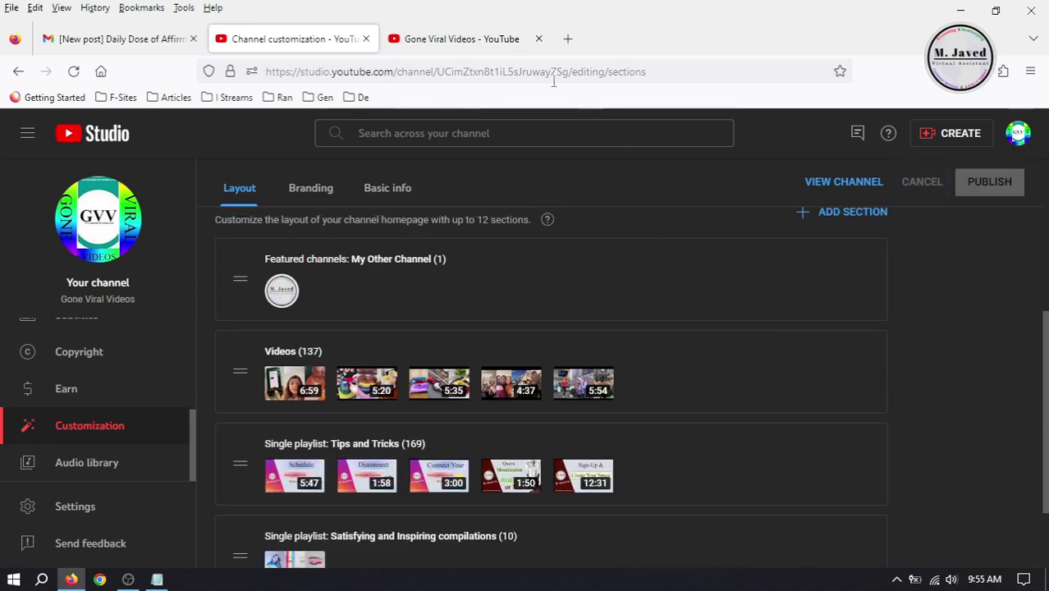
left_click(495, 45)
scroll(1046, 205, "down", 3)
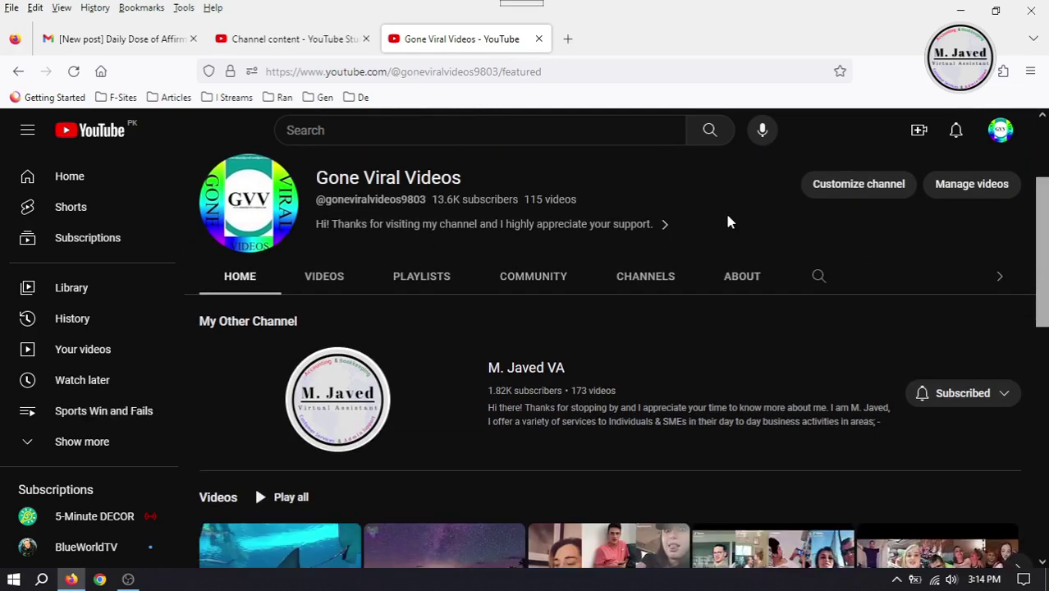
left_click(531, 276)
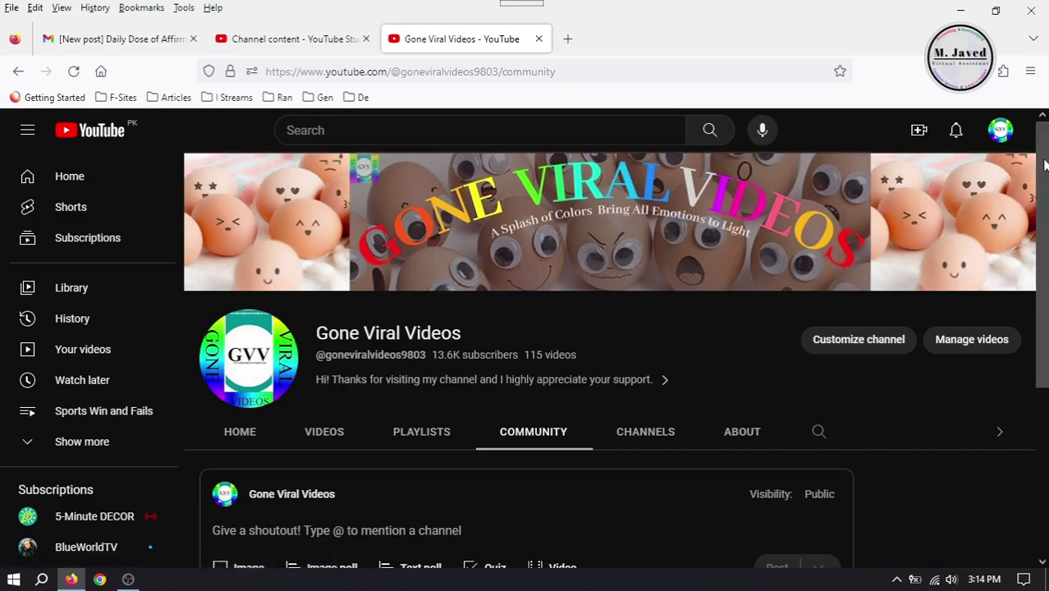
scroll(1046, 320, "down", 3)
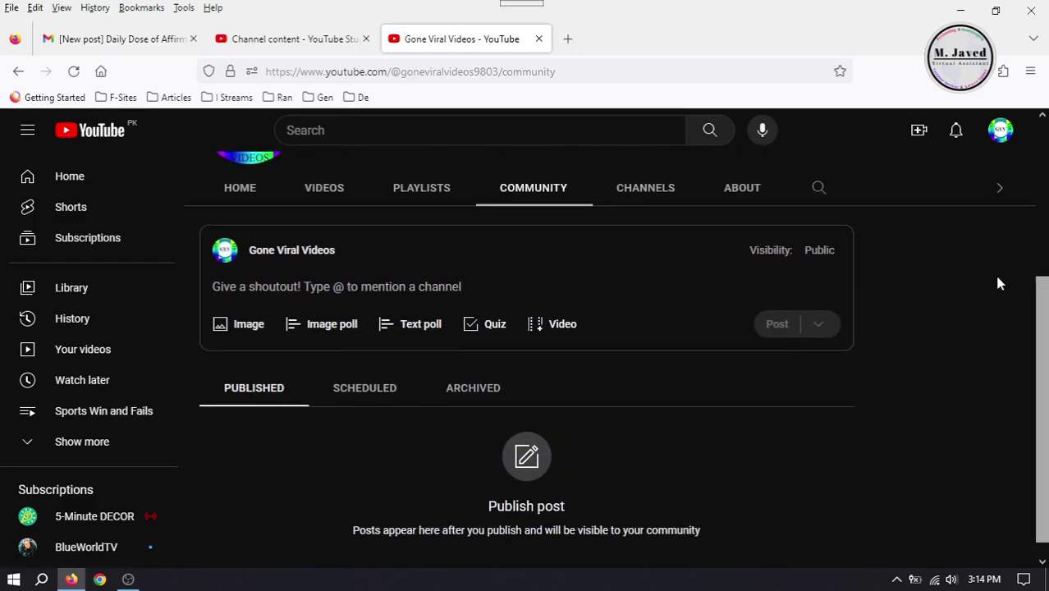
left_click(504, 288)
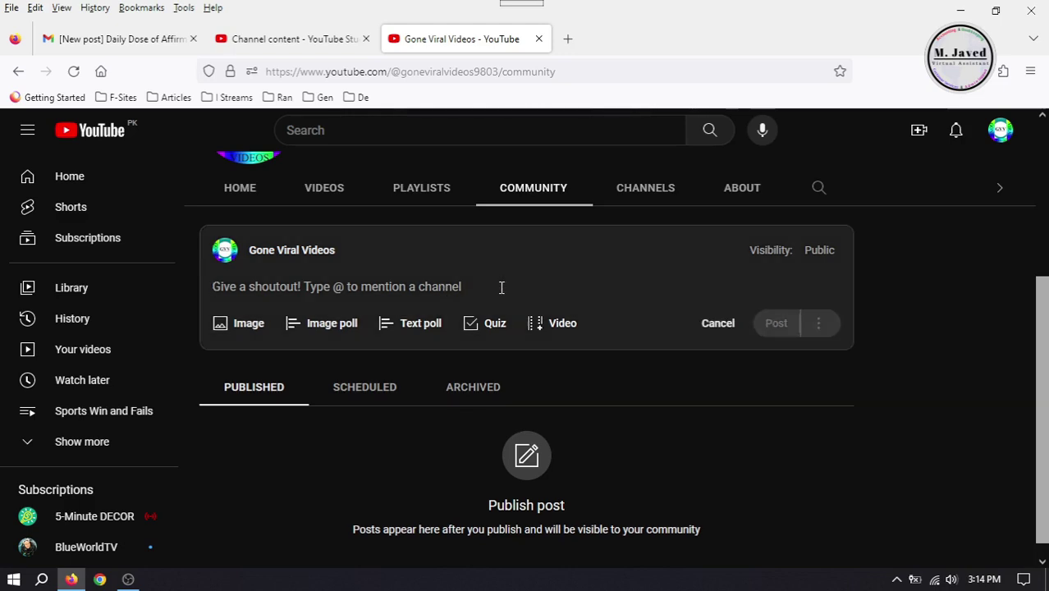
Step: In a new tab, search YouTube for the other channel by name and open that channel's page
left_click(567, 41)
left_click(197, 349)
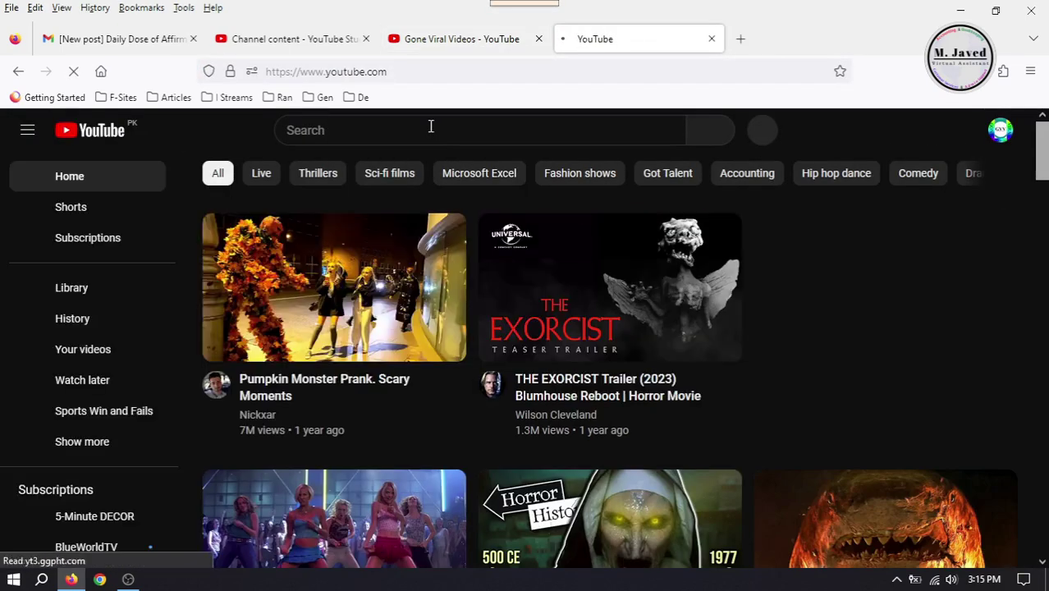
left_click(430, 127)
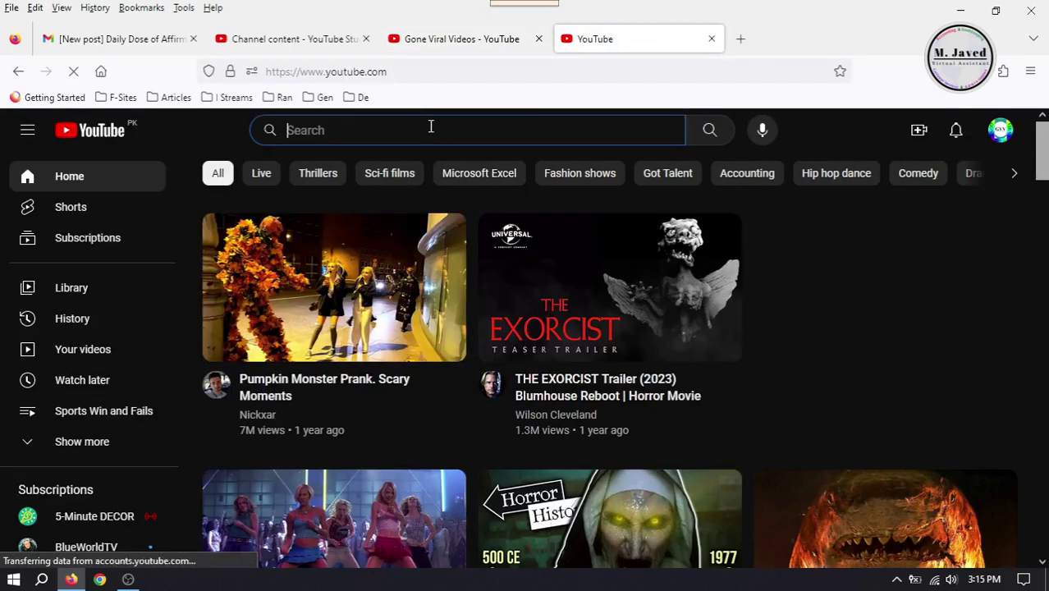
type("M Javed va")
key("BackSpace")
key("BackSpace")
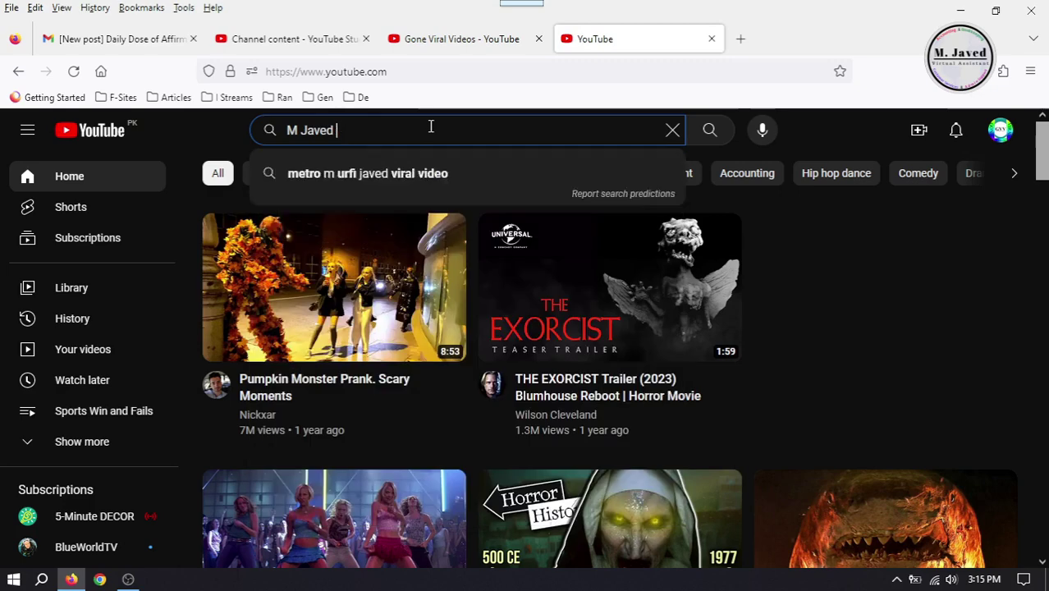
type("VA")
key("Return")
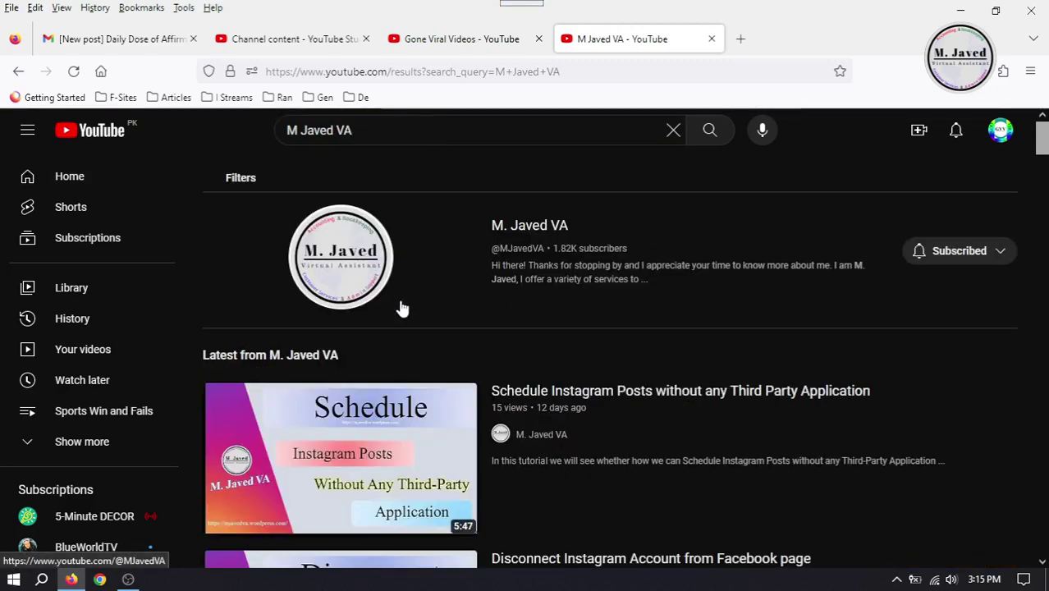
left_click(562, 227)
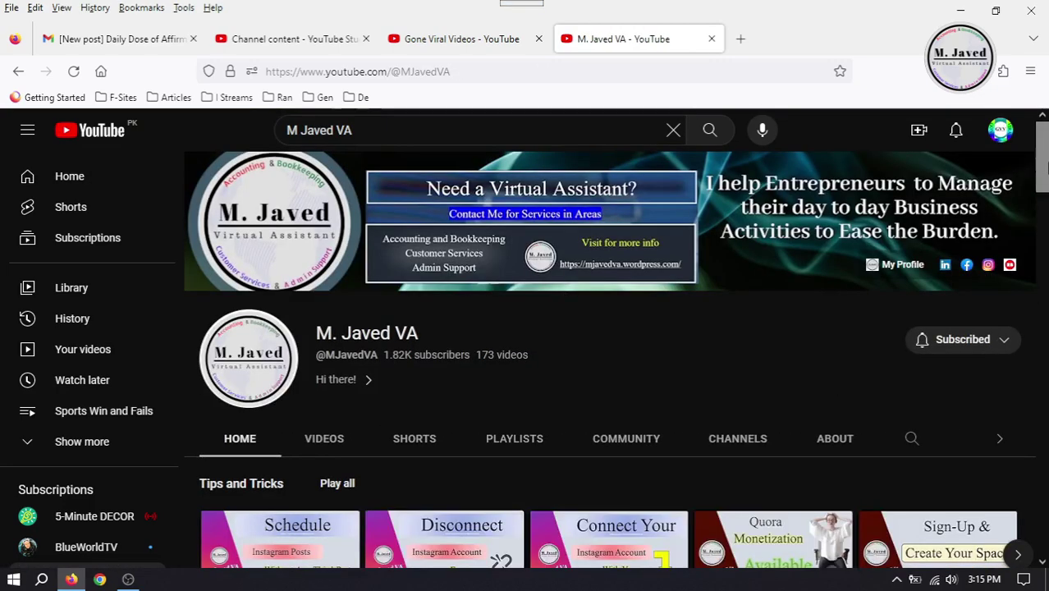
Step: Open the video "Schedule Instagram Posts without any Third Party Application", pause it, and copy the opening sentence of its description
scroll(564, 299, "down", 2)
left_click(301, 272)
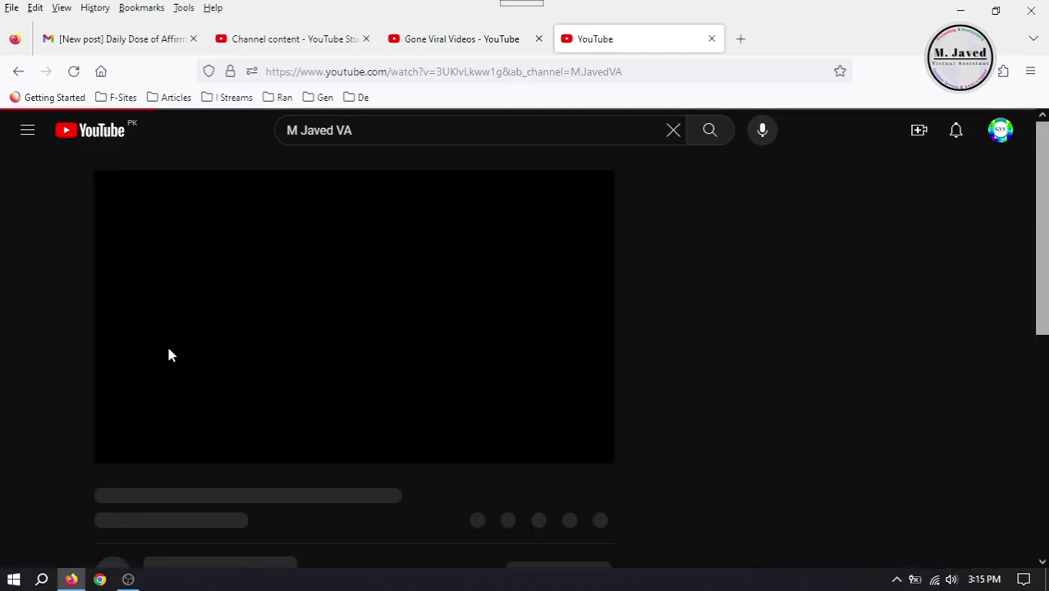
left_click(121, 444)
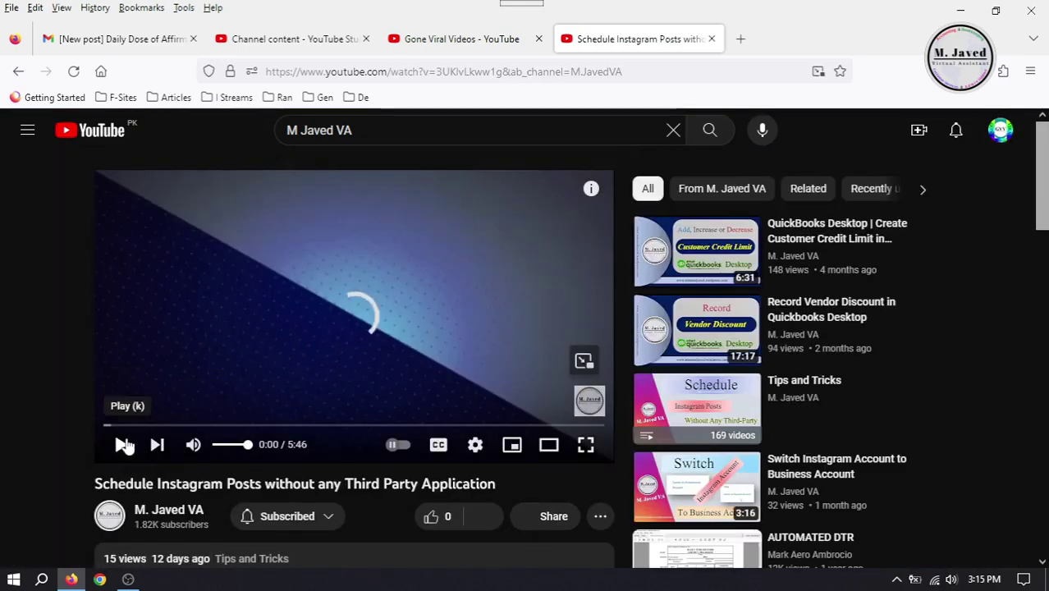
scroll(341, 400, "down", 2)
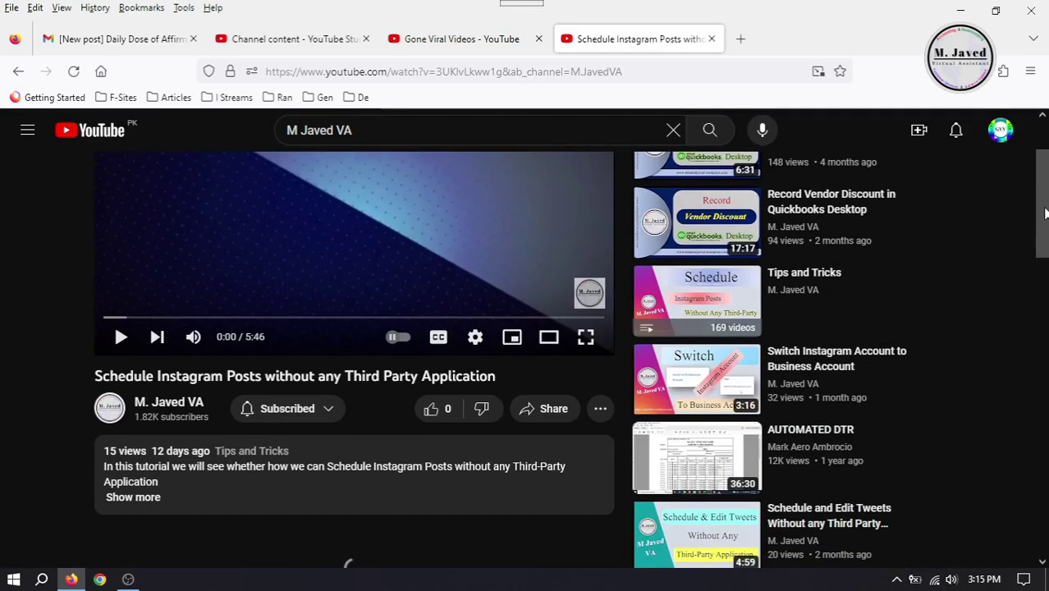
left_click(133, 498)
left_click_drag(177, 495, 97, 470)
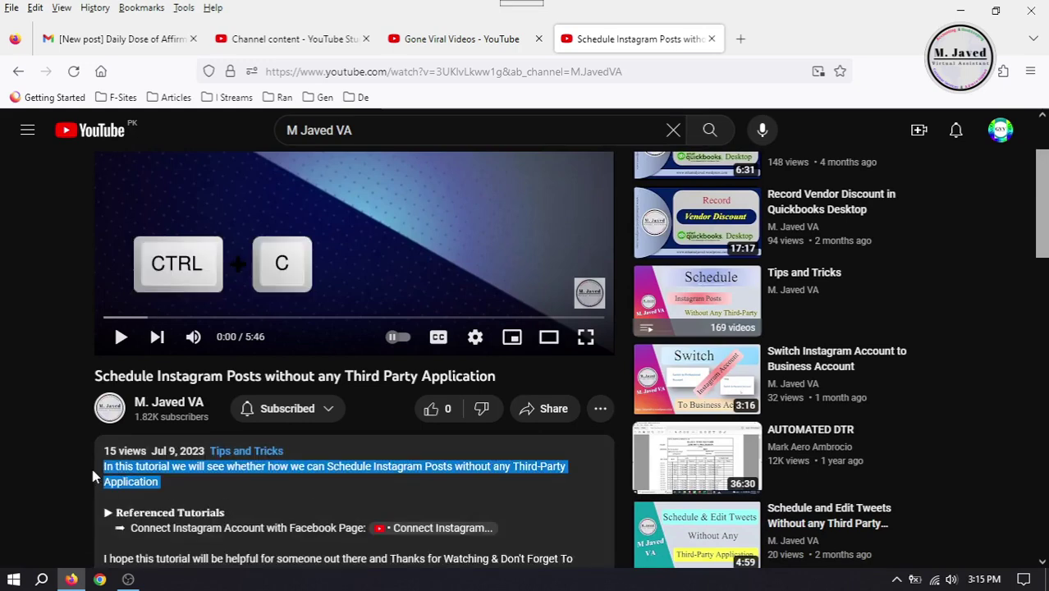
Step: Paste the copied description into the Gone Viral Videos Community post and add a separator line with blank space below it
left_click(416, 42)
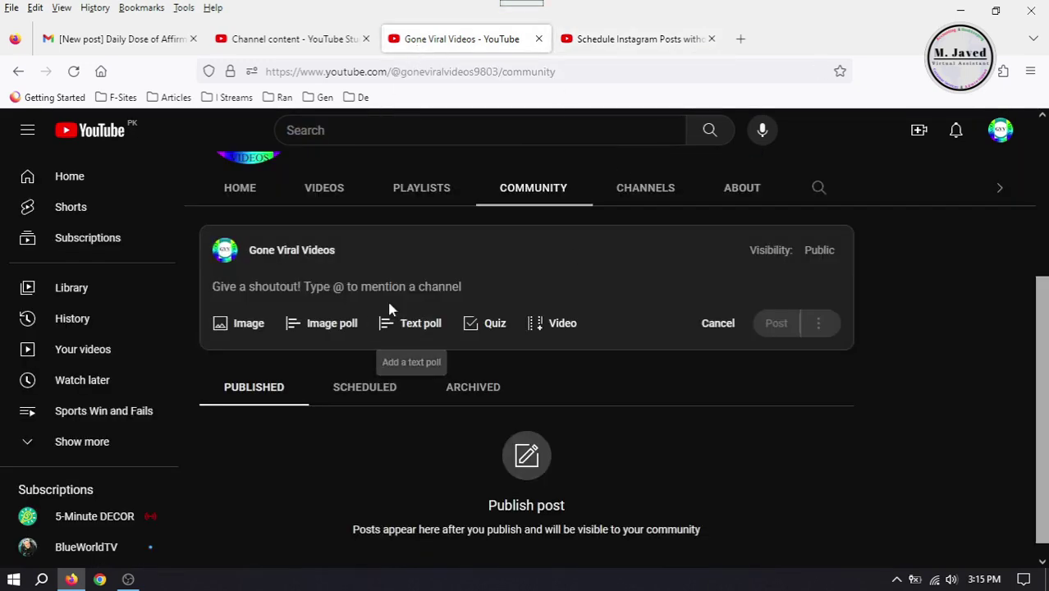
left_click(376, 290)
key("ctrl+v")
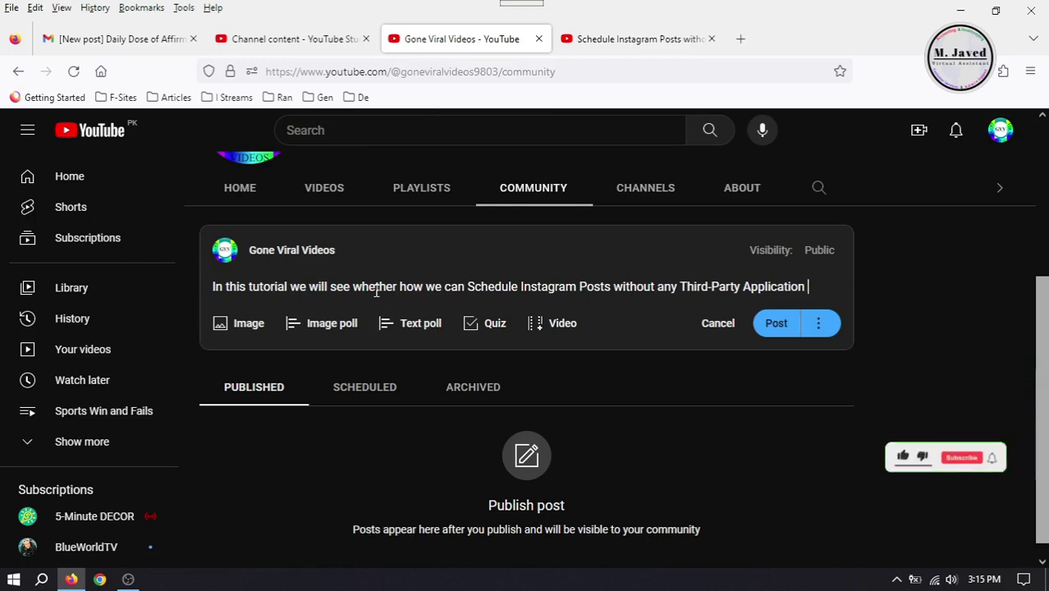
key("Return")
key("Return")
type(".")
key("Return")
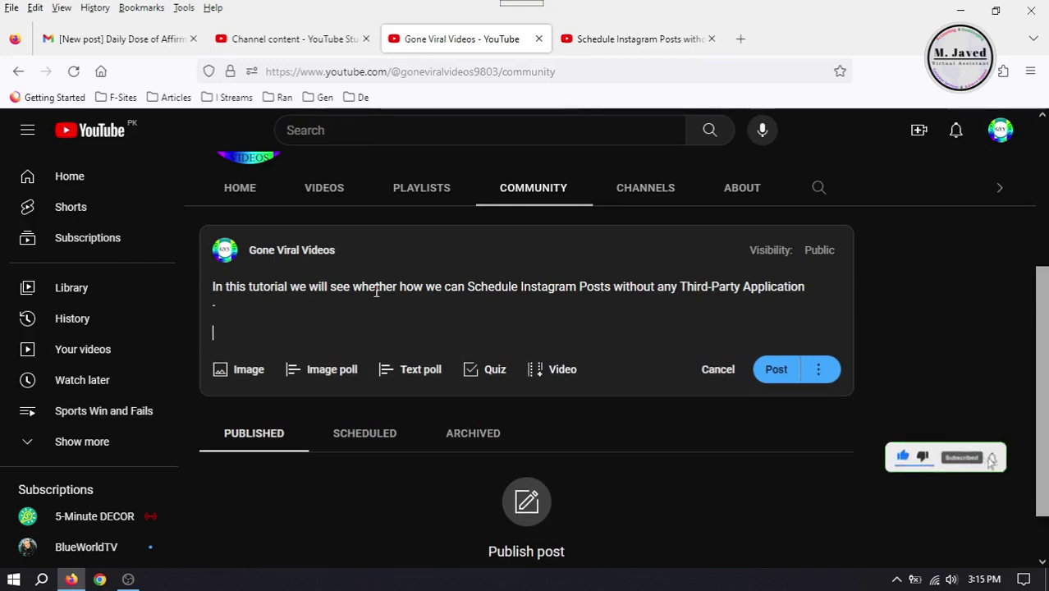
key("Return")
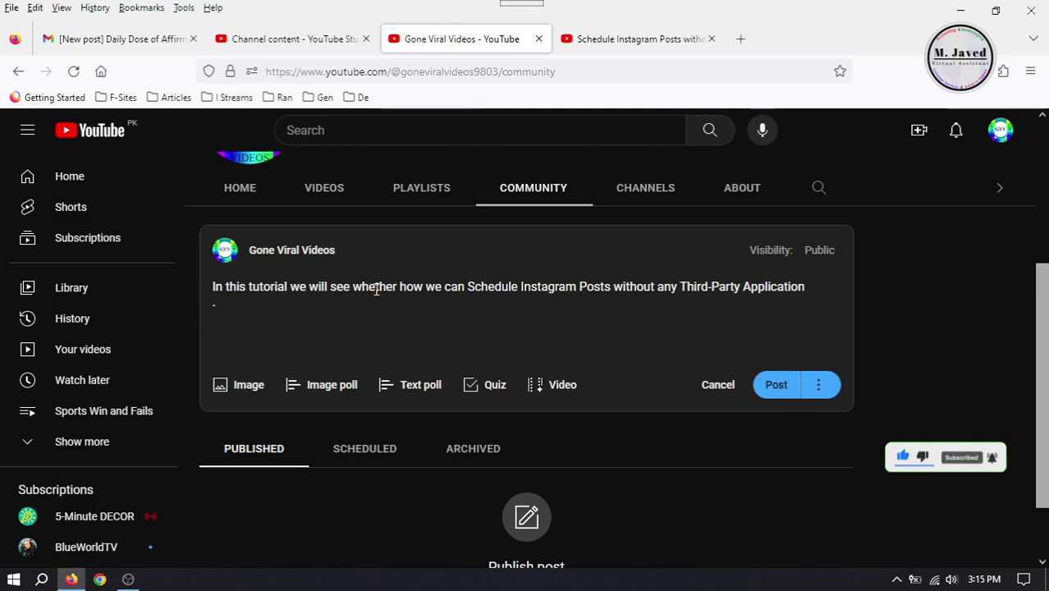
Step: Copy the Instagram scheduling video's share link, paste it below the text of the Community post, and publish the post
left_click(632, 38)
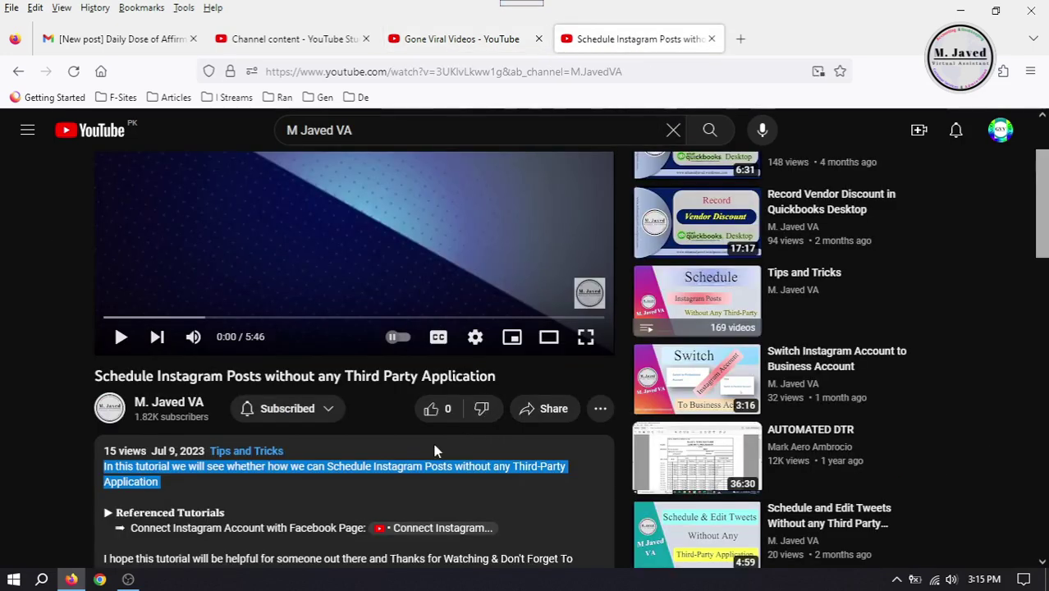
left_click(539, 414)
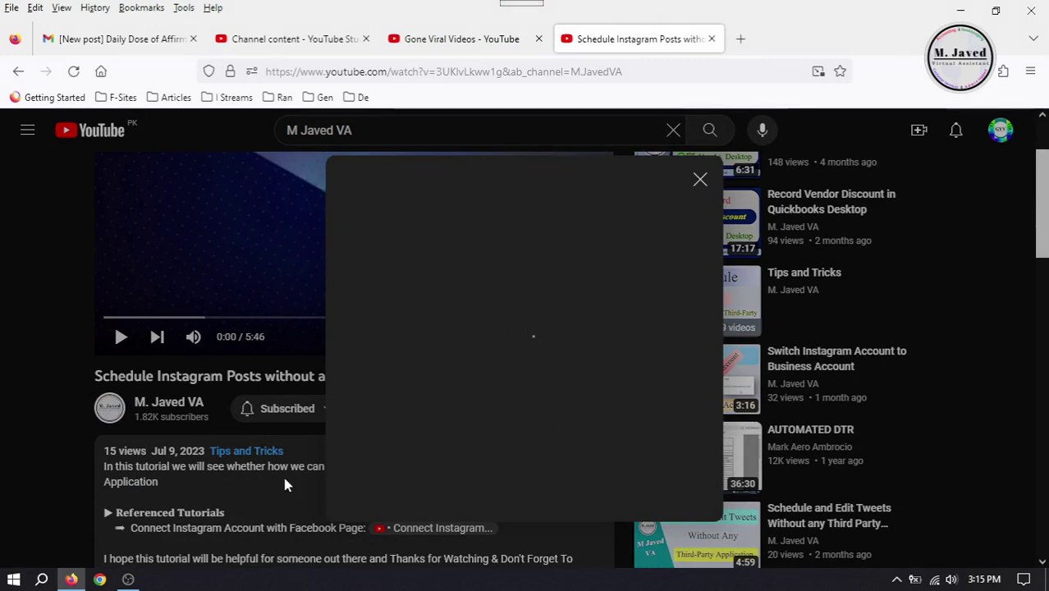
left_click(670, 425)
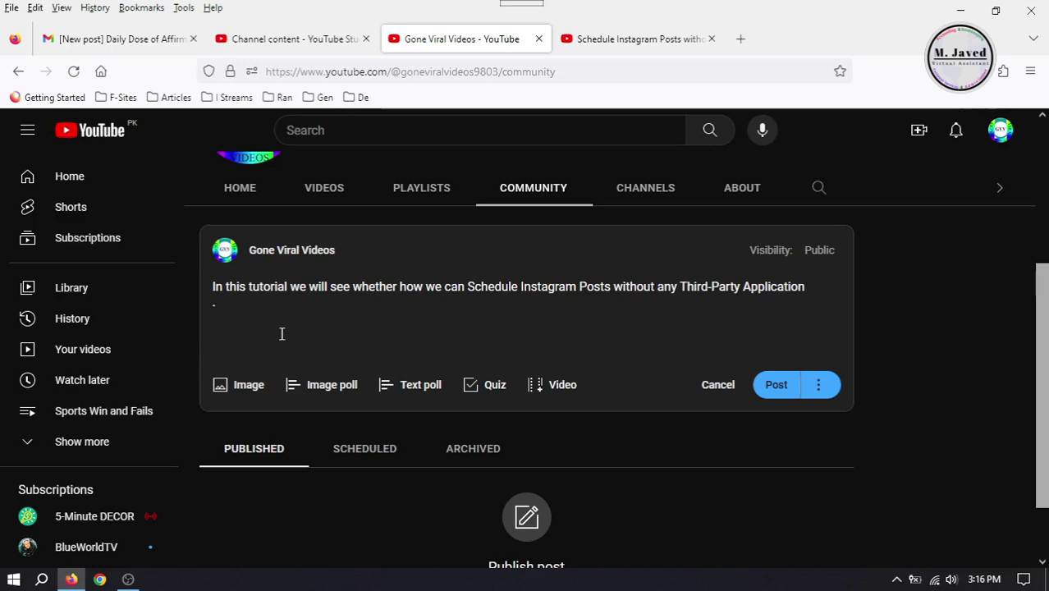
key("ctrl+v")
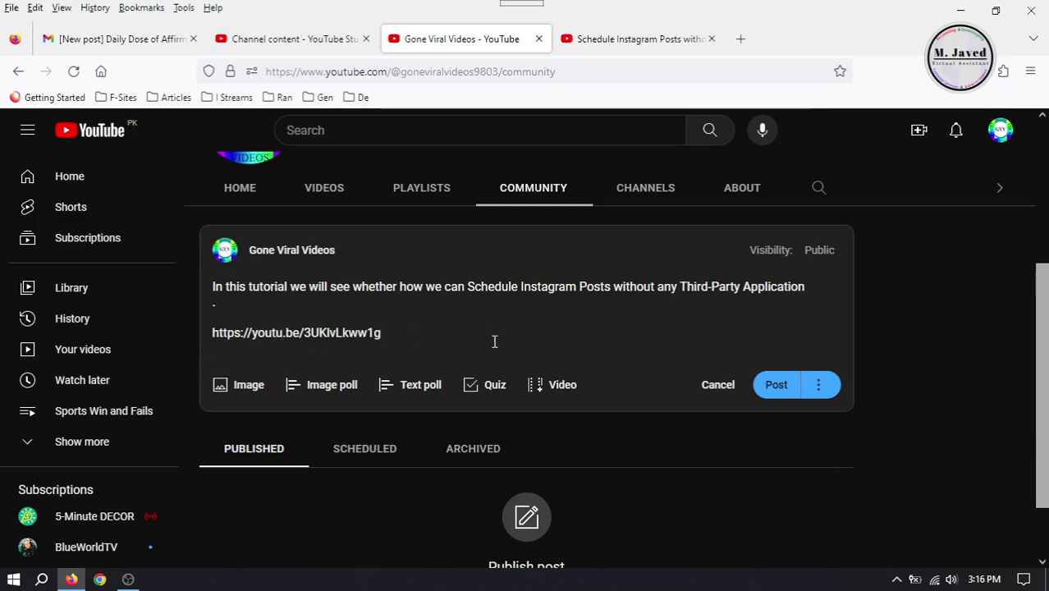
left_click(776, 385)
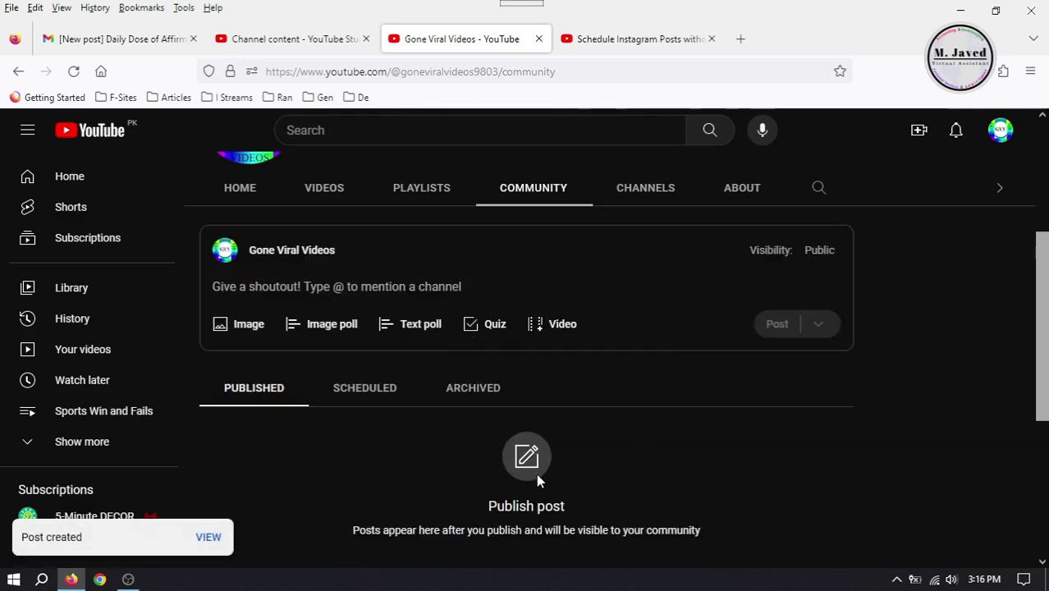
Step: Reload the Community page to check the published post, and review the featured channel section on the channel's home page
left_click(73, 71)
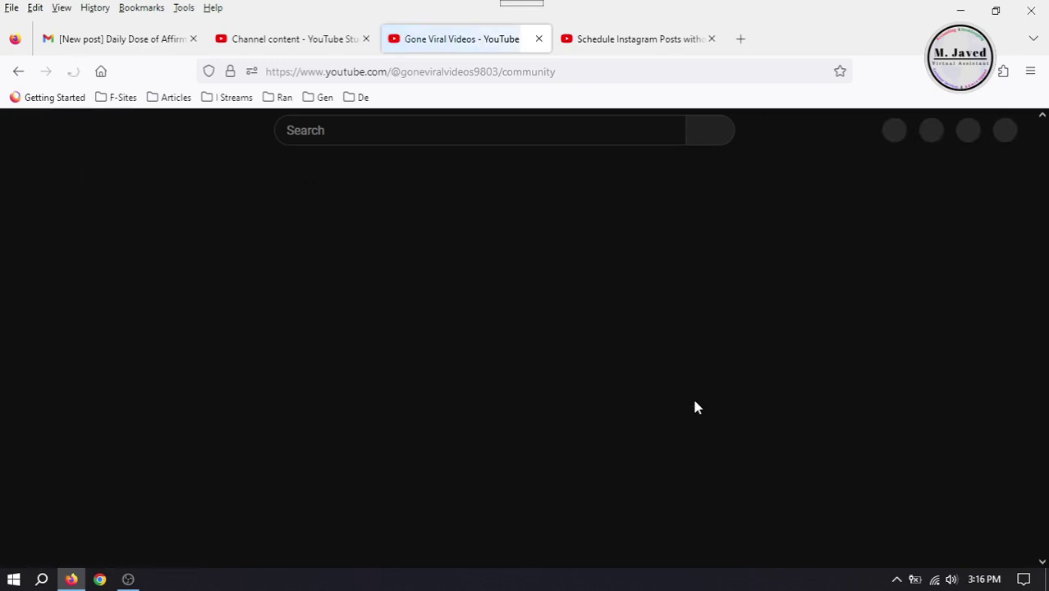
left_click_drag(1046, 188, 1043, 385)
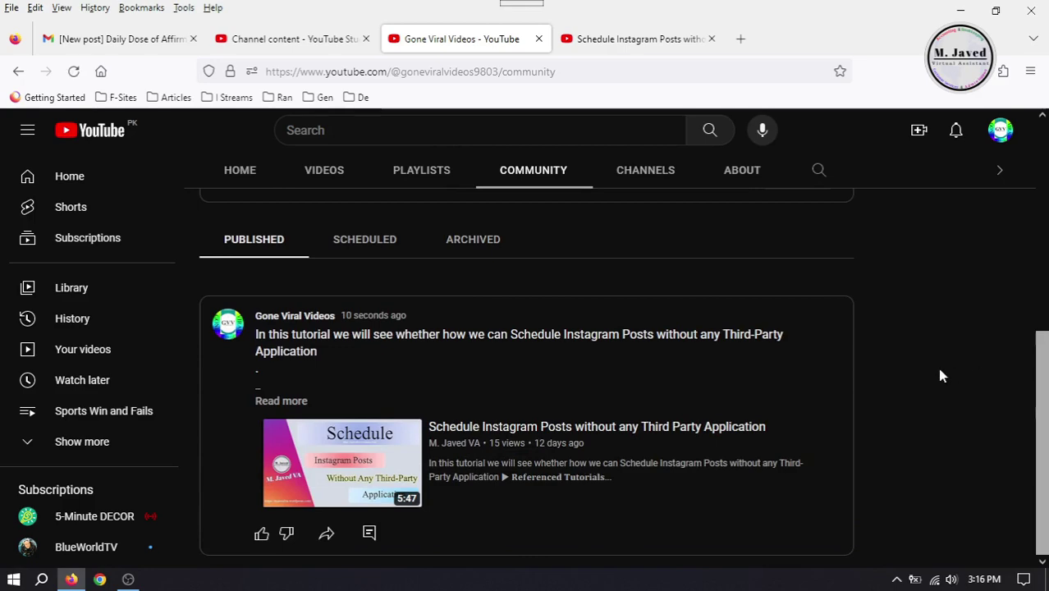
left_click_drag(1028, 438, 1046, 246)
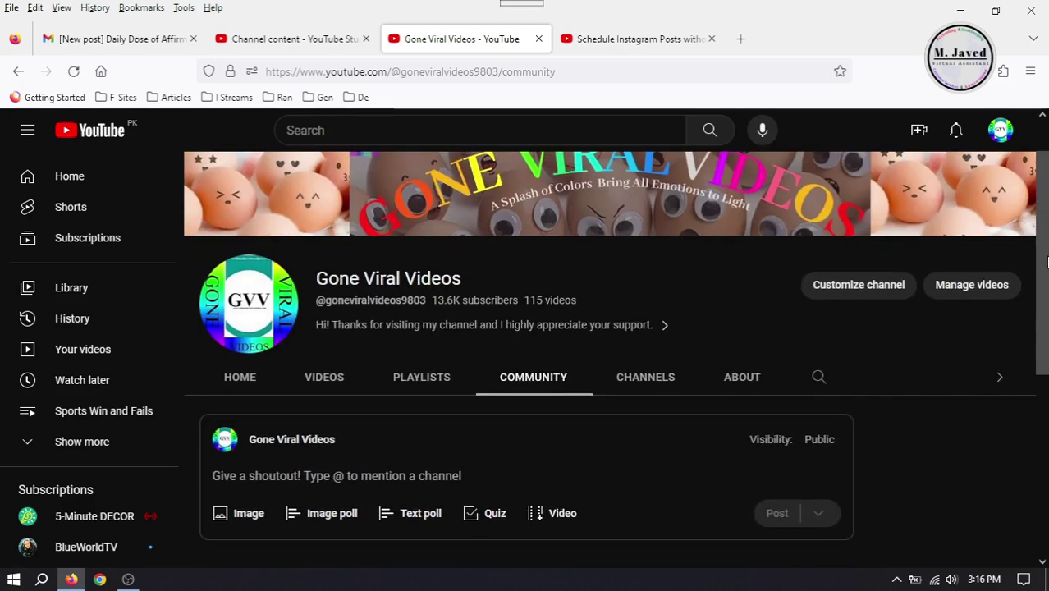
left_click(234, 379)
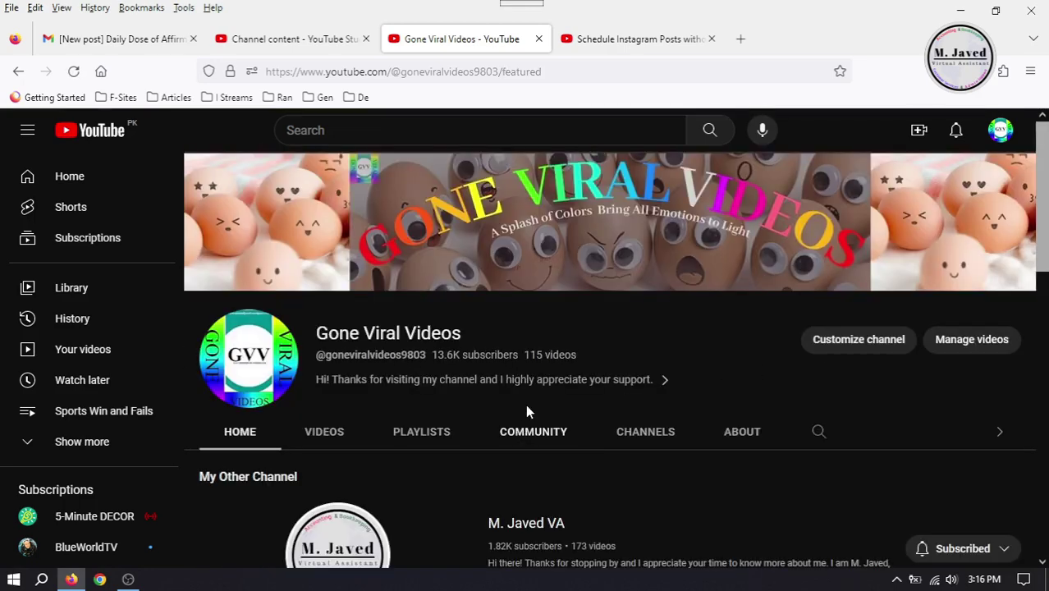
left_click_drag(1044, 229, 1046, 257)
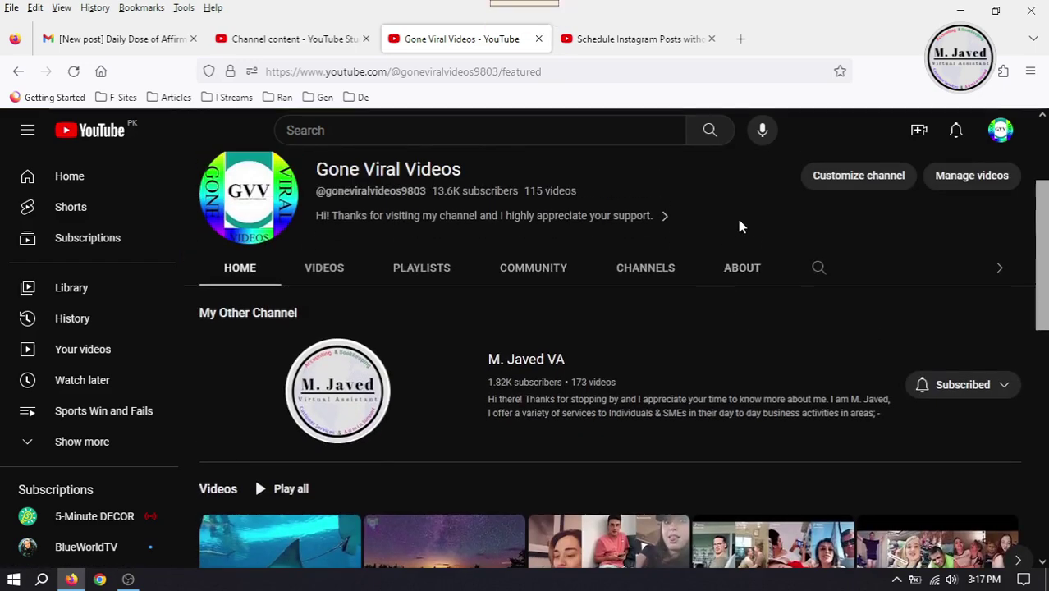
Step: In YouTube Studio, open the details of "Relaxing and Stress Relieving Music with Beautiful Deep Sea View" and bring up its End Screens editor
left_click(300, 38)
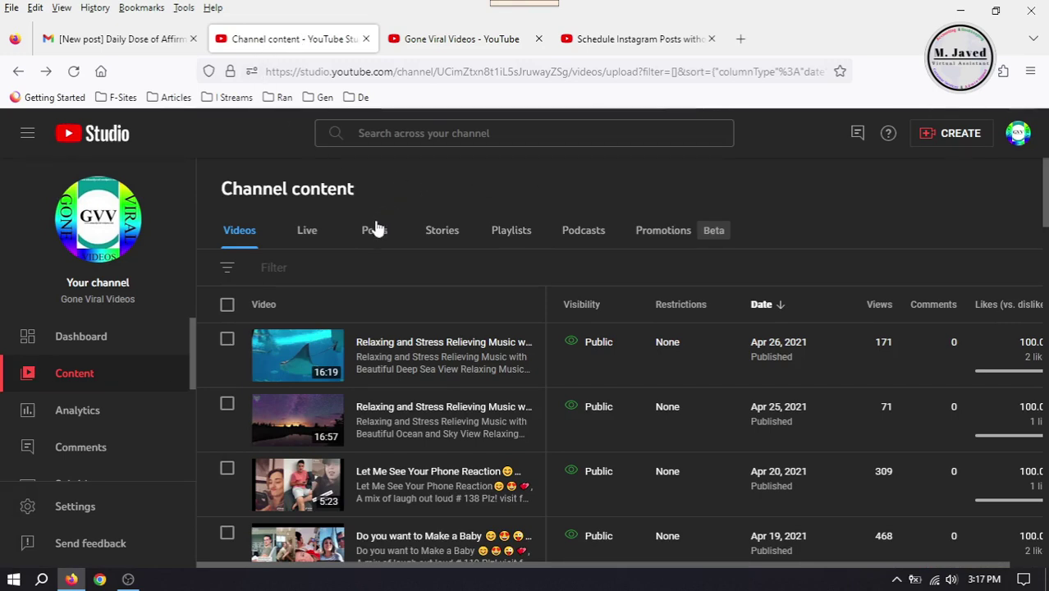
mouse_move(370, 345)
left_click(365, 368)
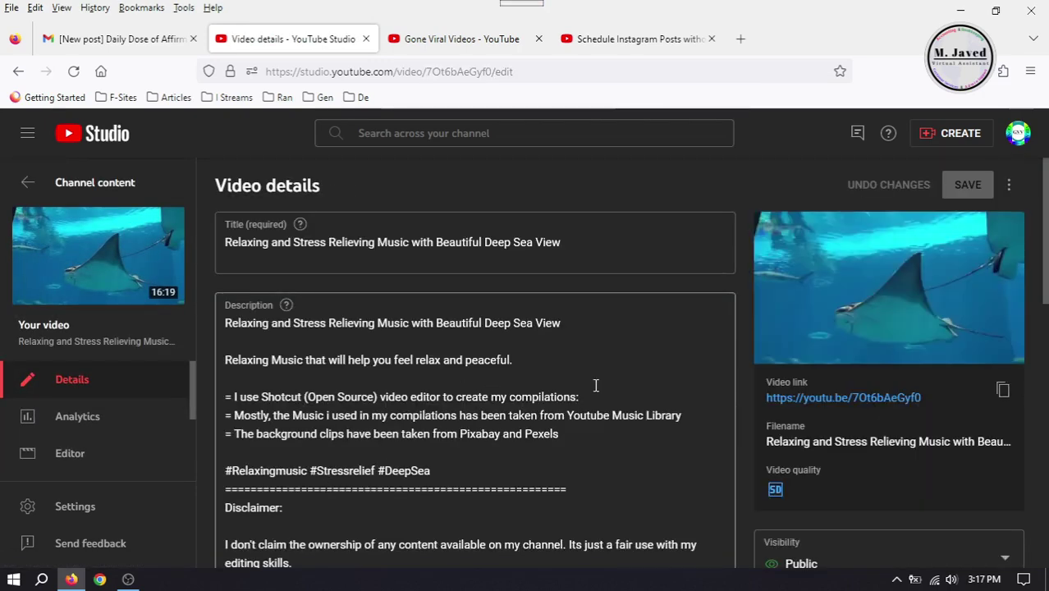
scroll(693, 354, "down", 5)
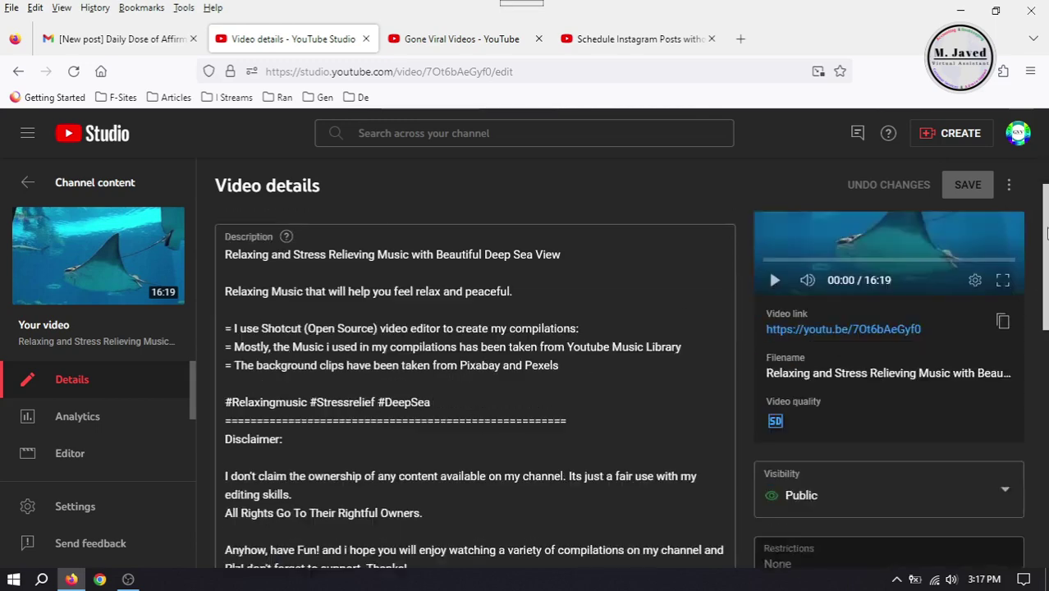
left_click(908, 332)
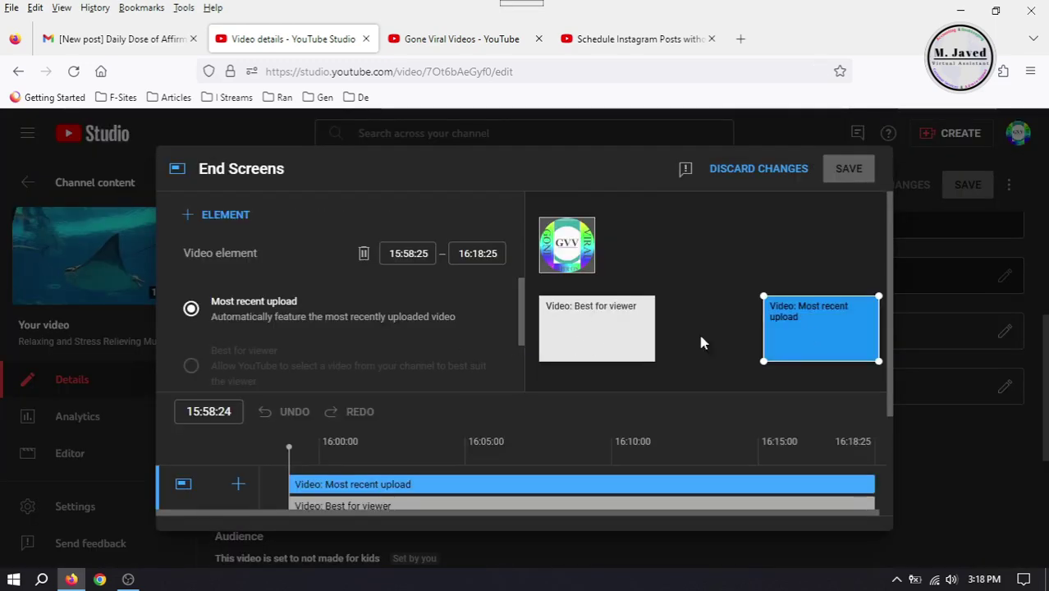
Step: Delete the existing Best for viewer video element from the end screen and add a new Video element
left_click(610, 335)
key("Delete")
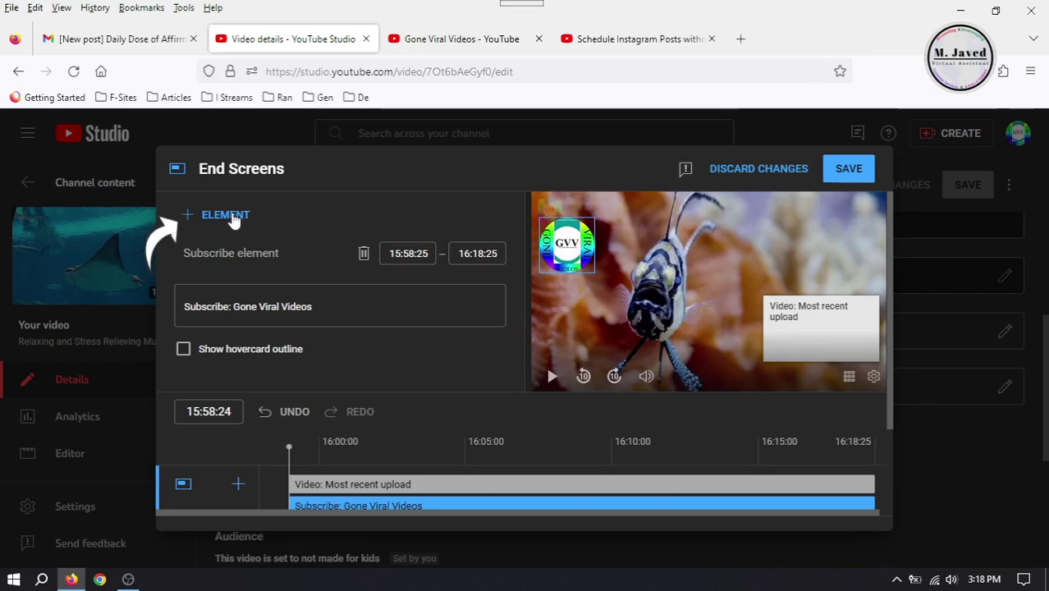
left_click(233, 217)
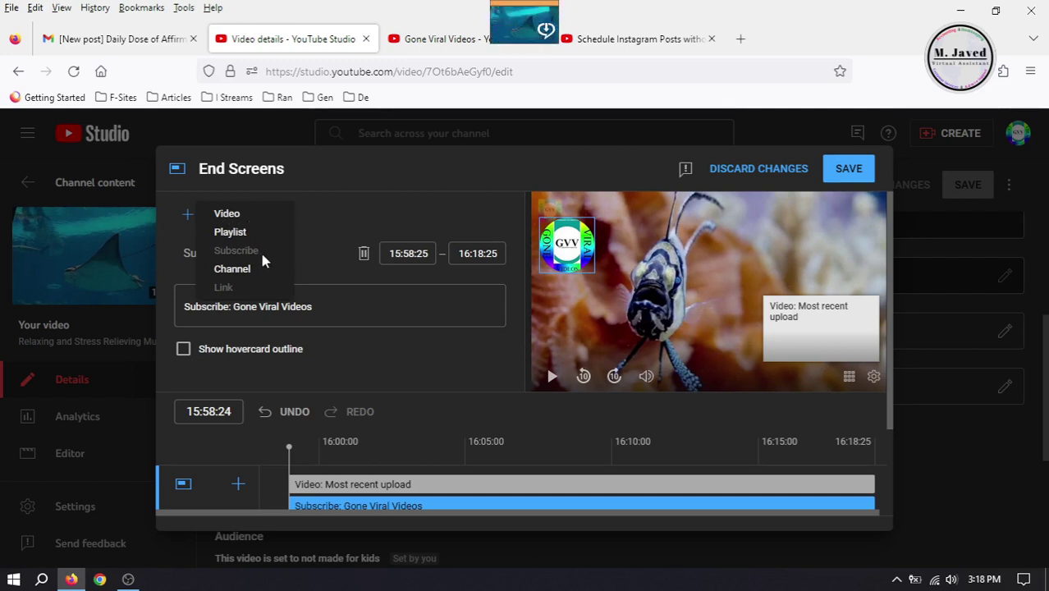
left_click(227, 213)
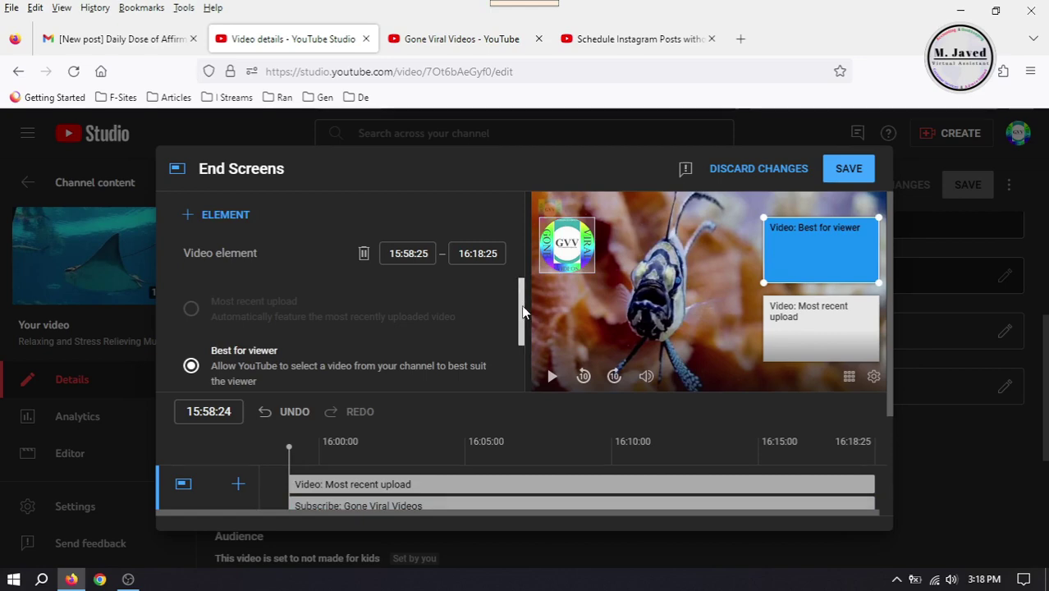
Step: Set the new end screen element to a specific video and start searching for it among videos from other channels
left_click_drag(521, 306, 521, 353)
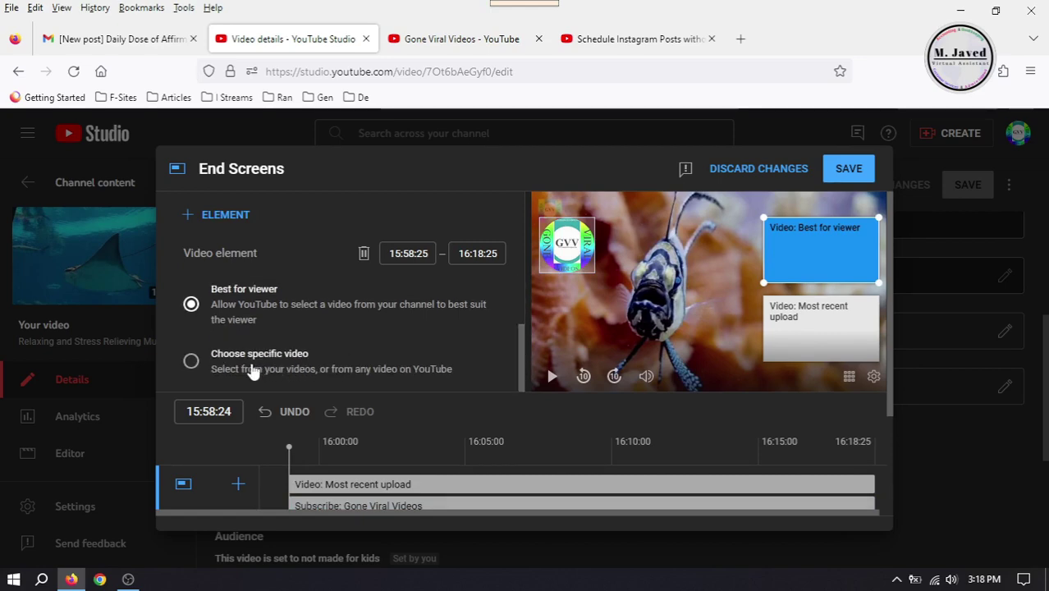
left_click(253, 369)
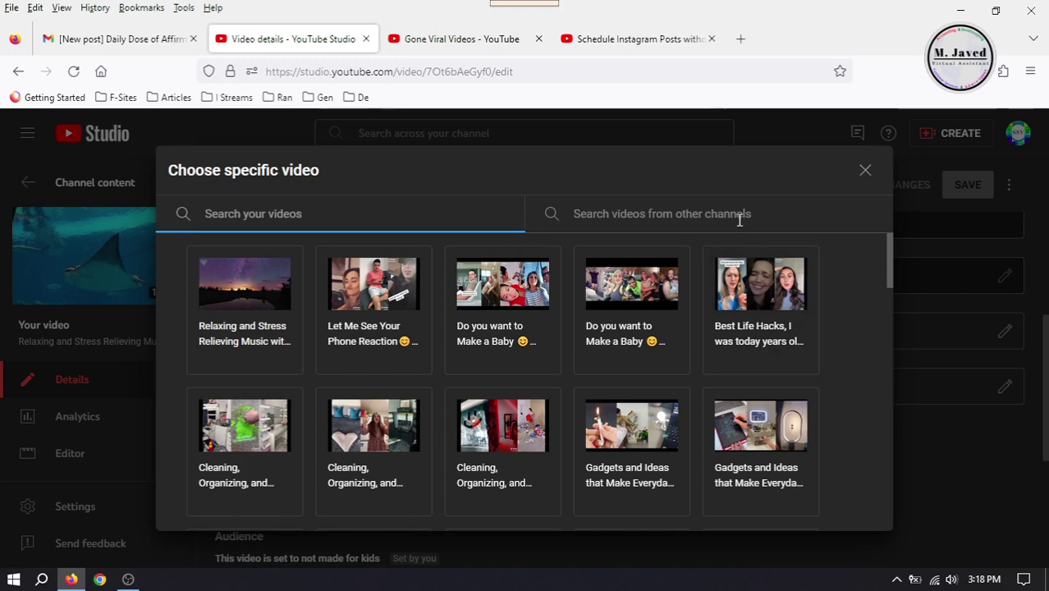
left_click(690, 215)
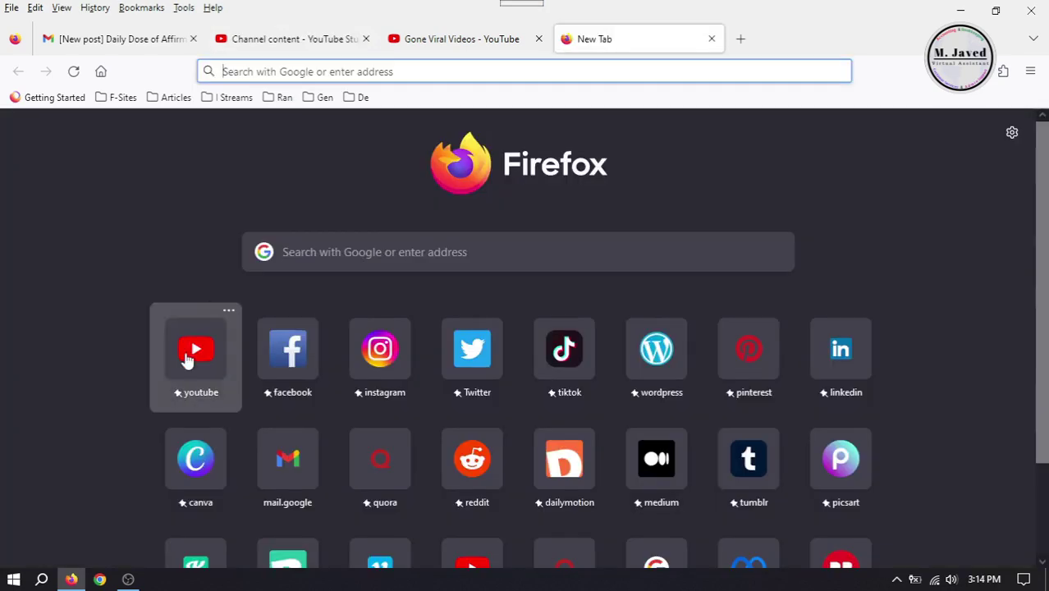
Step: Open YouTube in the new tab, search for the promoted virtual assistant channel, and open its channel page
left_click(192, 351)
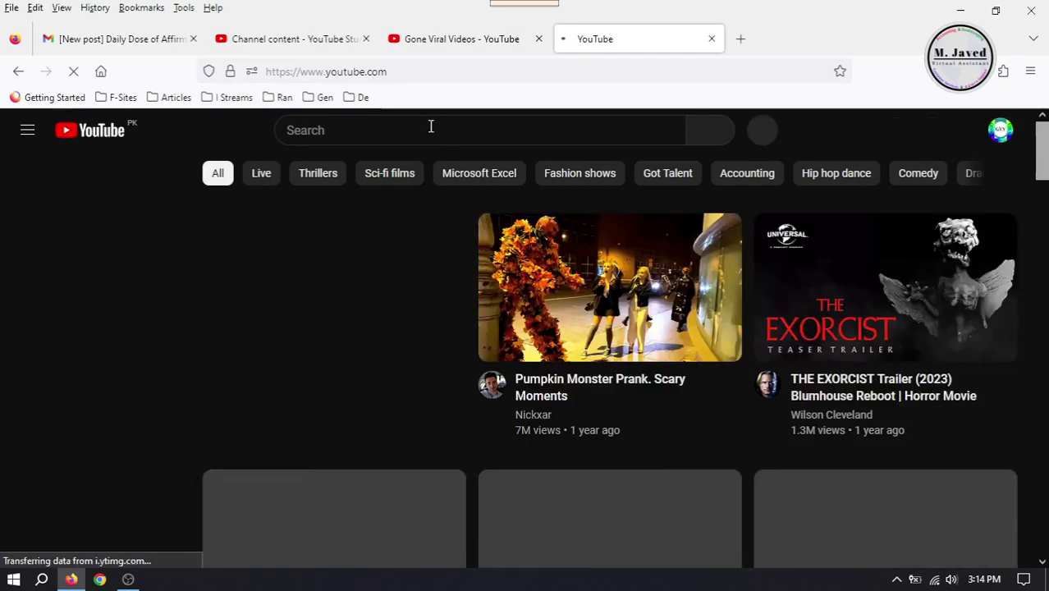
left_click(430, 128)
type("M Javed na")
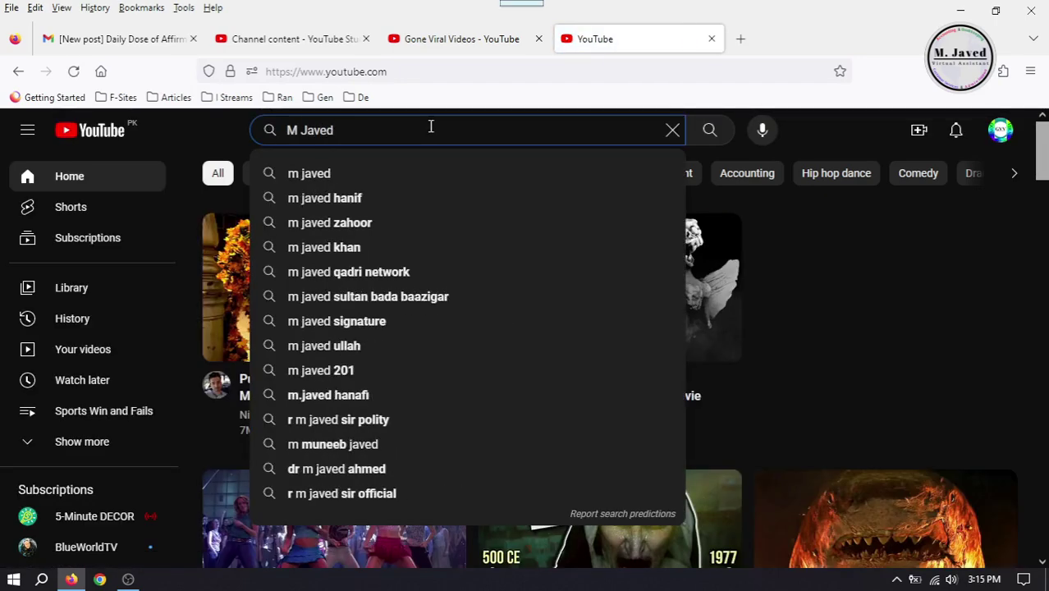
key("BackSpace")
key("BackSpace")
key("BackSpace")
type("VA")
key("Return")
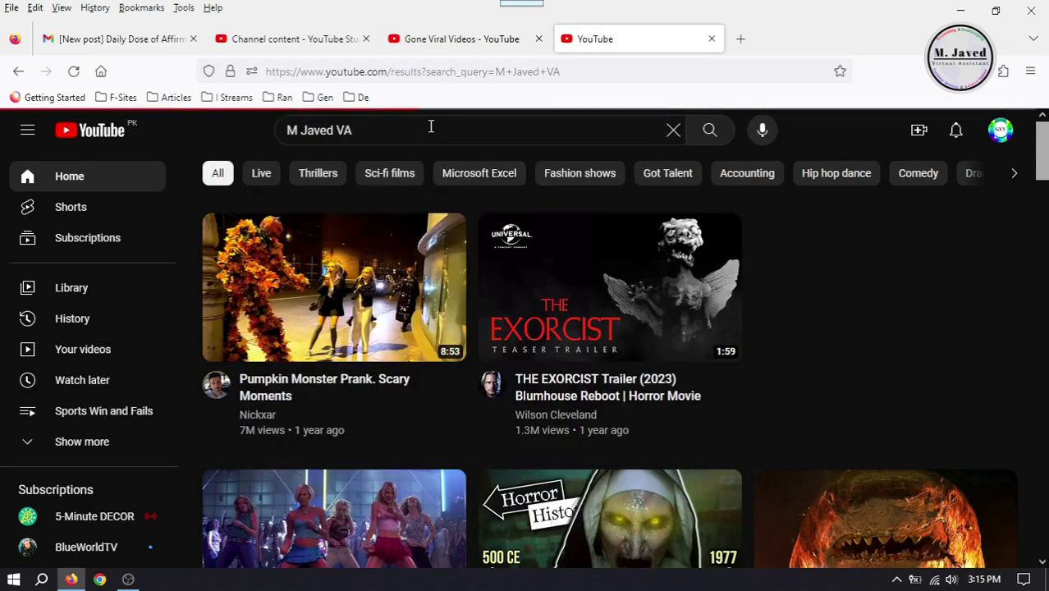
left_click(524, 226)
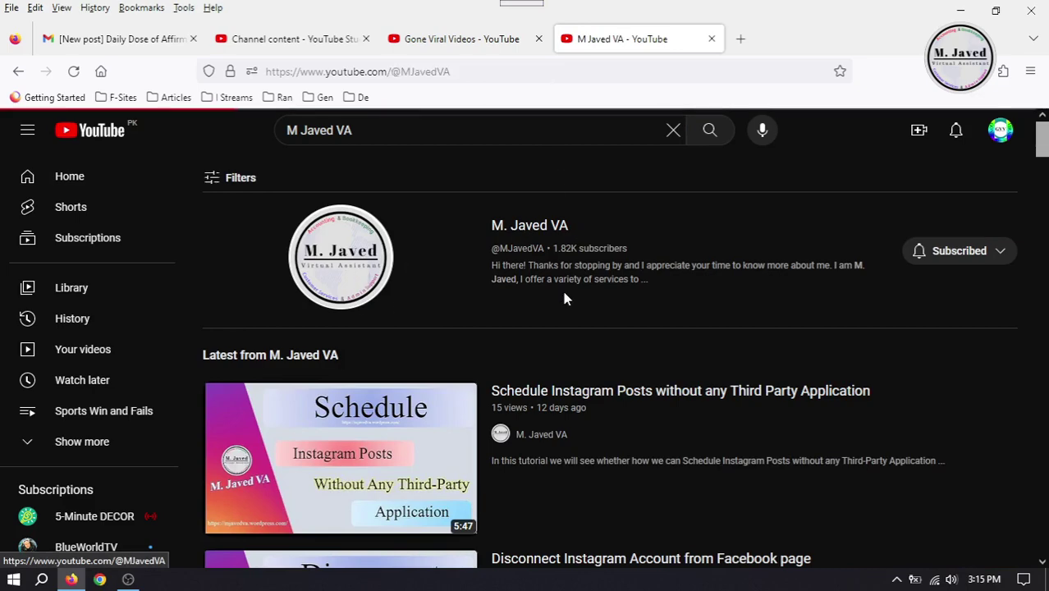
Step: Open the channel's video "Schedule Instagram Posts without any Third Party Application" and pause its playback
scroll(279, 353, "down", 2)
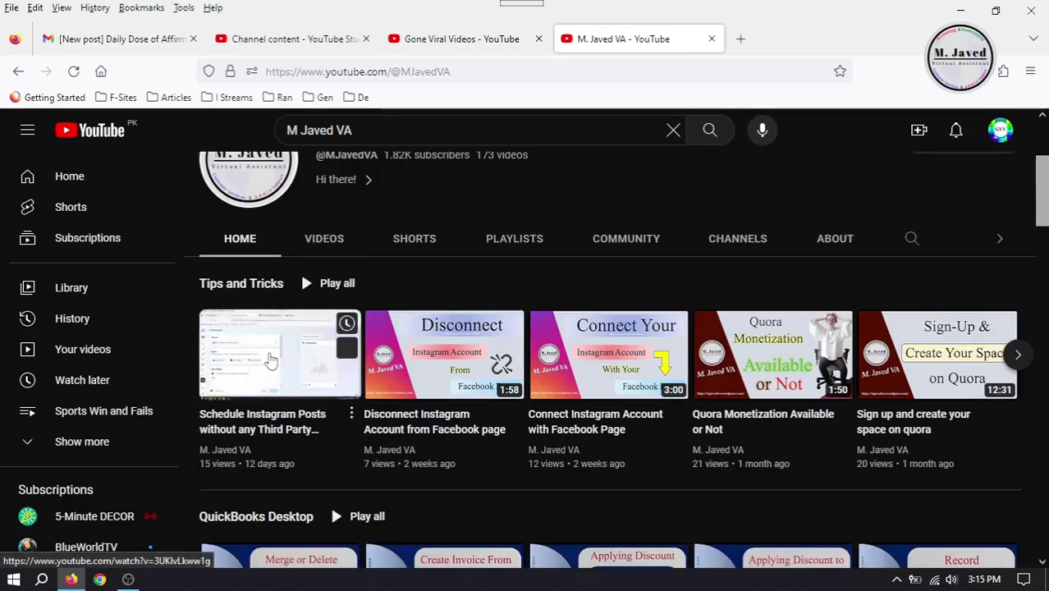
left_click(279, 353)
left_click(121, 444)
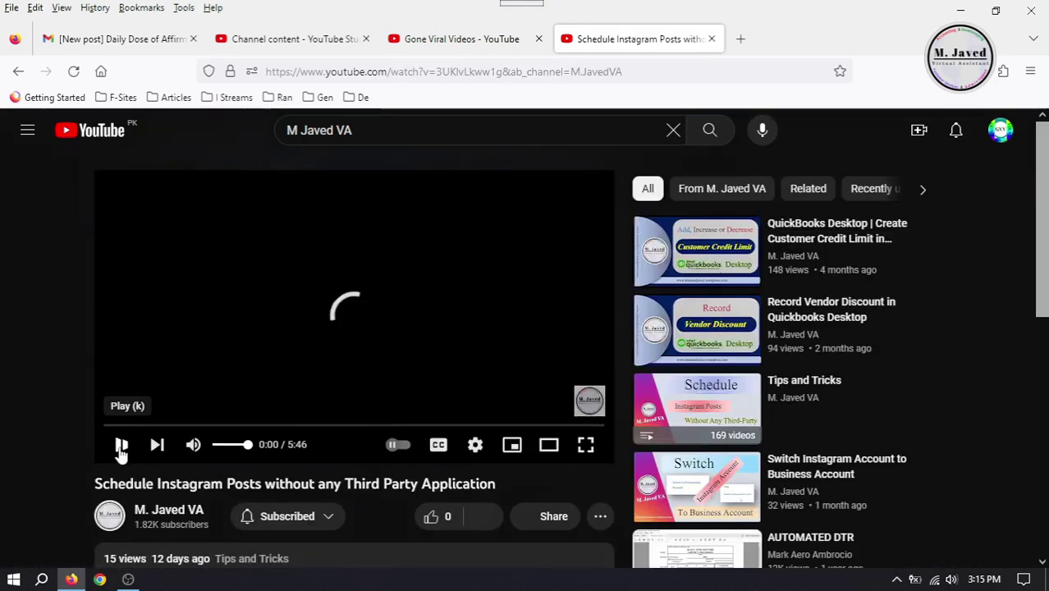
scroll(528, 400, "down", 1)
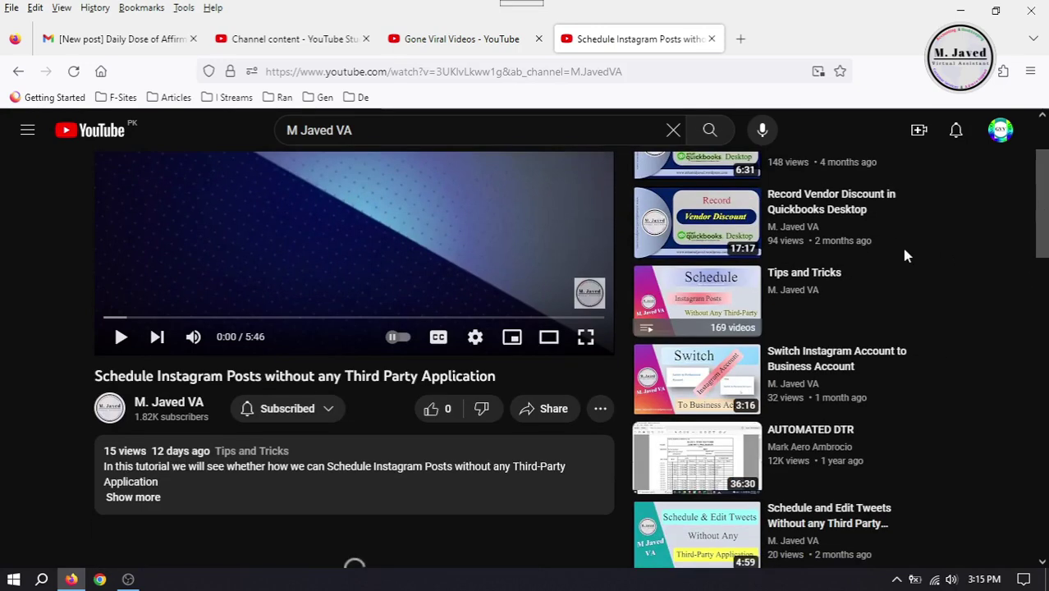
Step: Copy the video's share link and use it in YouTube Studio to set that video as the new end screen video element
triple_click(503, 466)
left_click(542, 421)
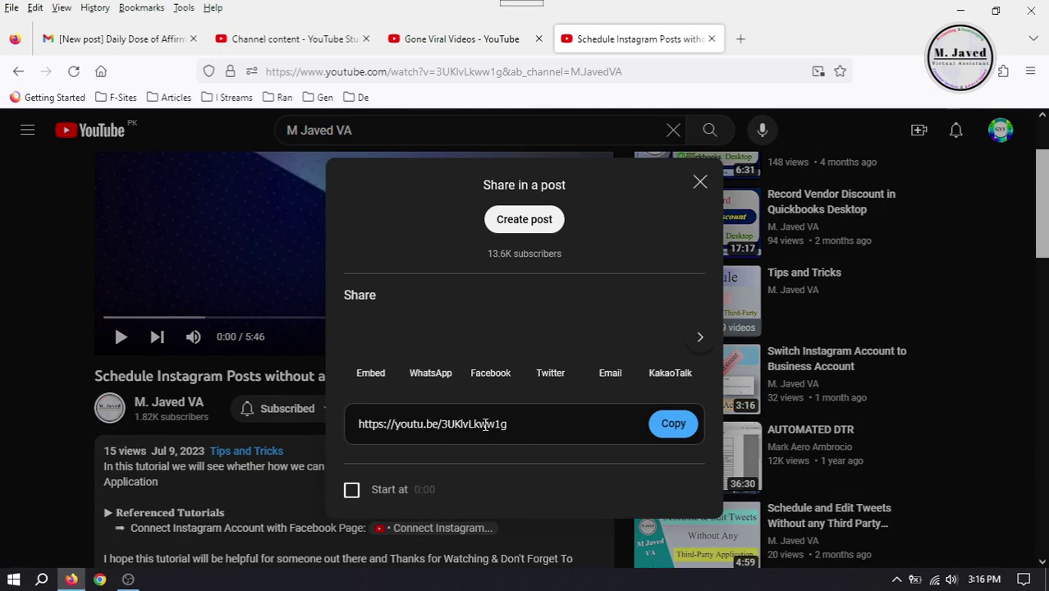
left_click(674, 426)
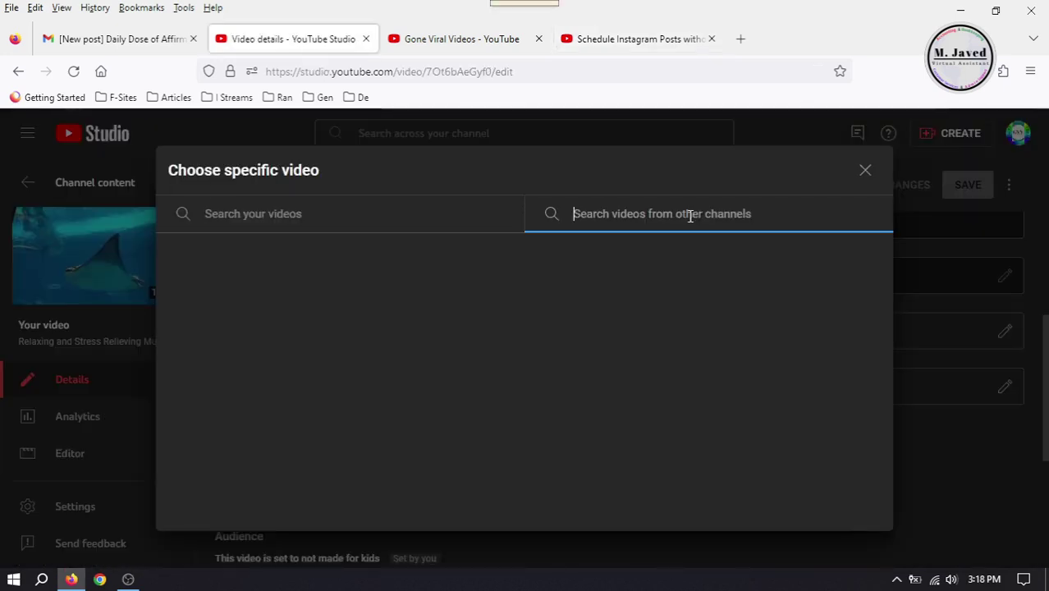
key("ctrl+v")
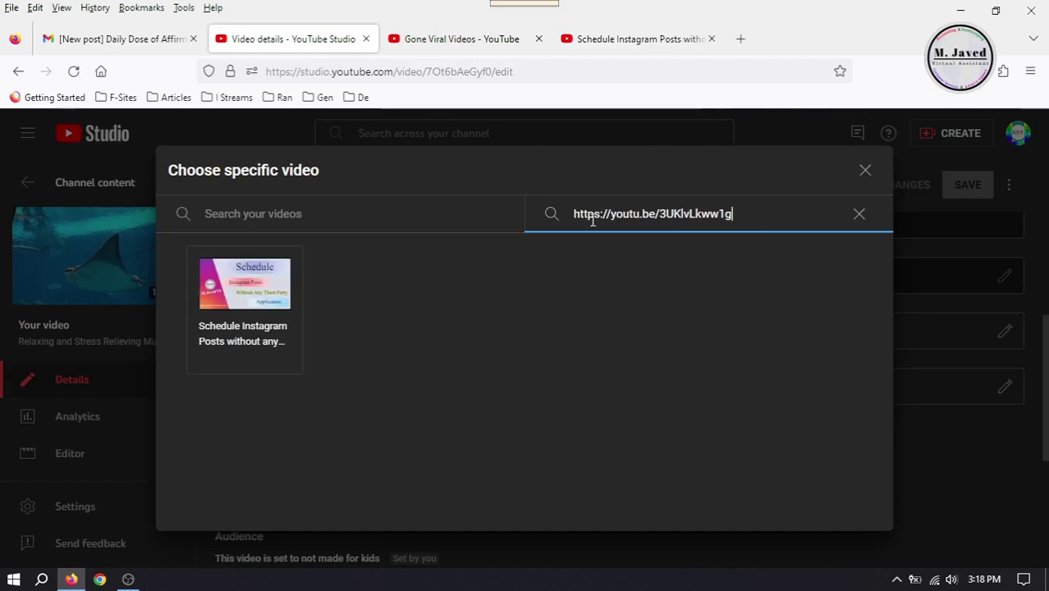
left_click(220, 319)
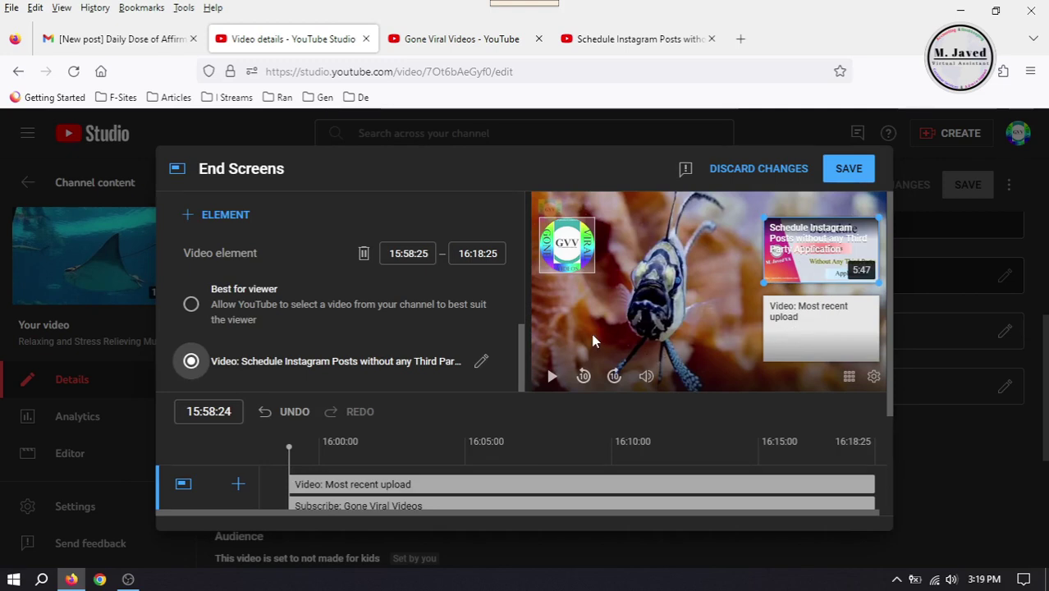
Step: Add a Channel element for the promoted channel to the end screen, with the custom message "Tech tips and Tricks"
left_click(225, 217)
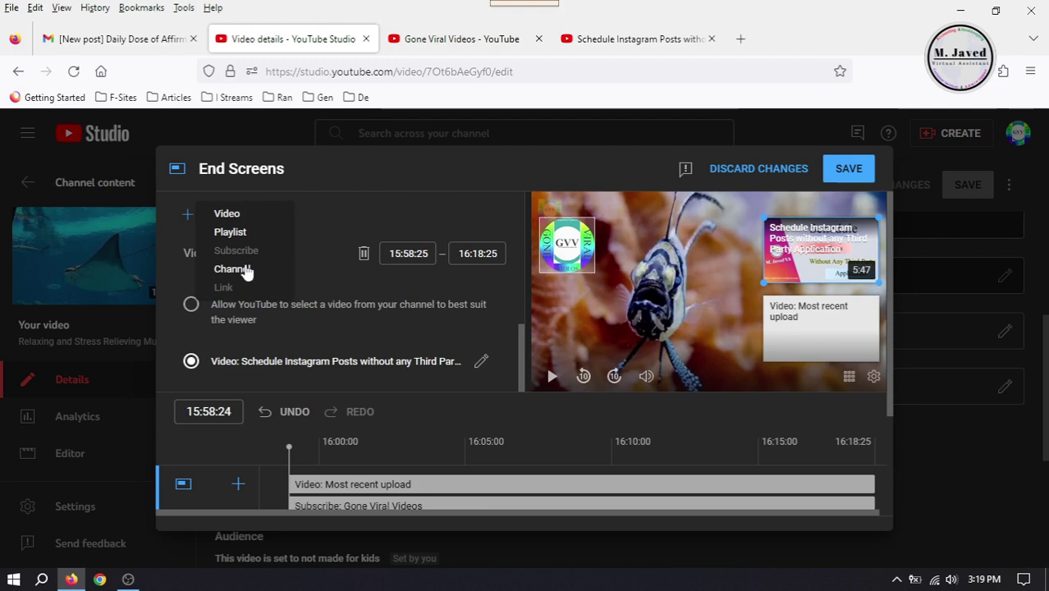
left_click(232, 271)
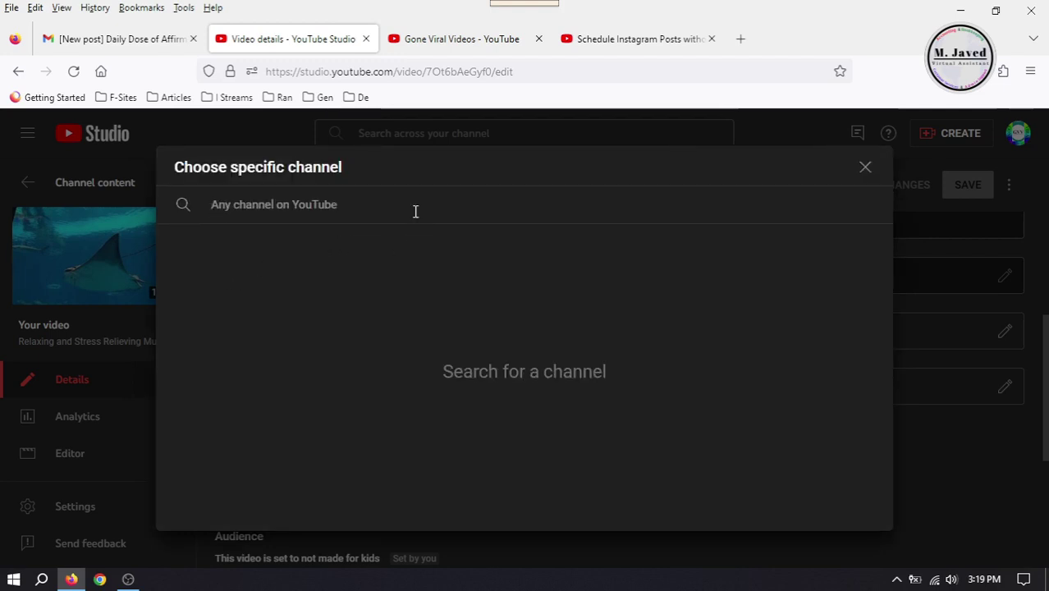
type("M Javed VA")
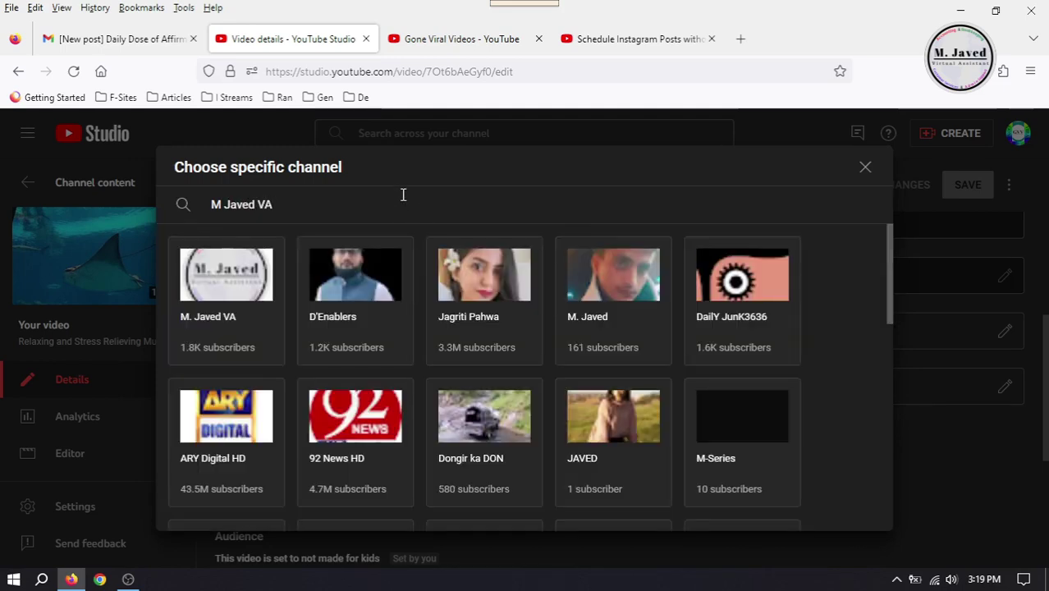
left_click(221, 306)
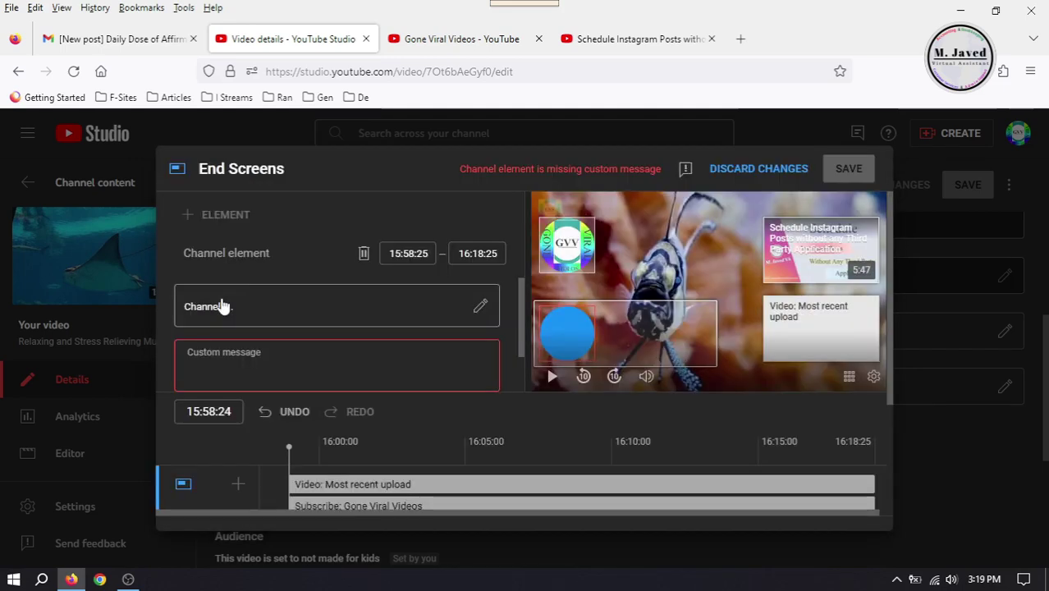
left_click(440, 370)
type("Tech tips and")
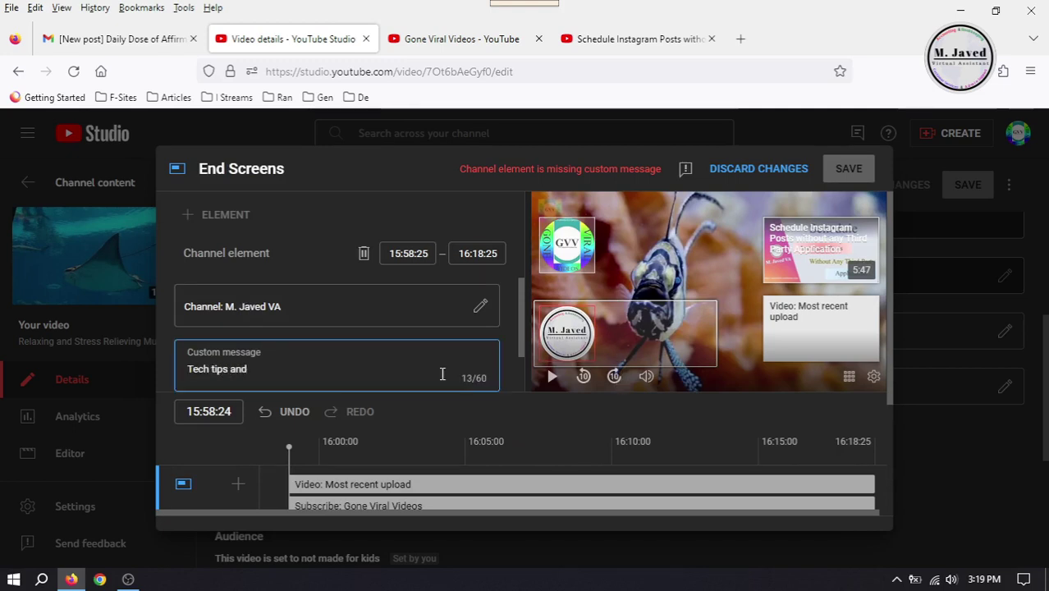
type(" Tricks")
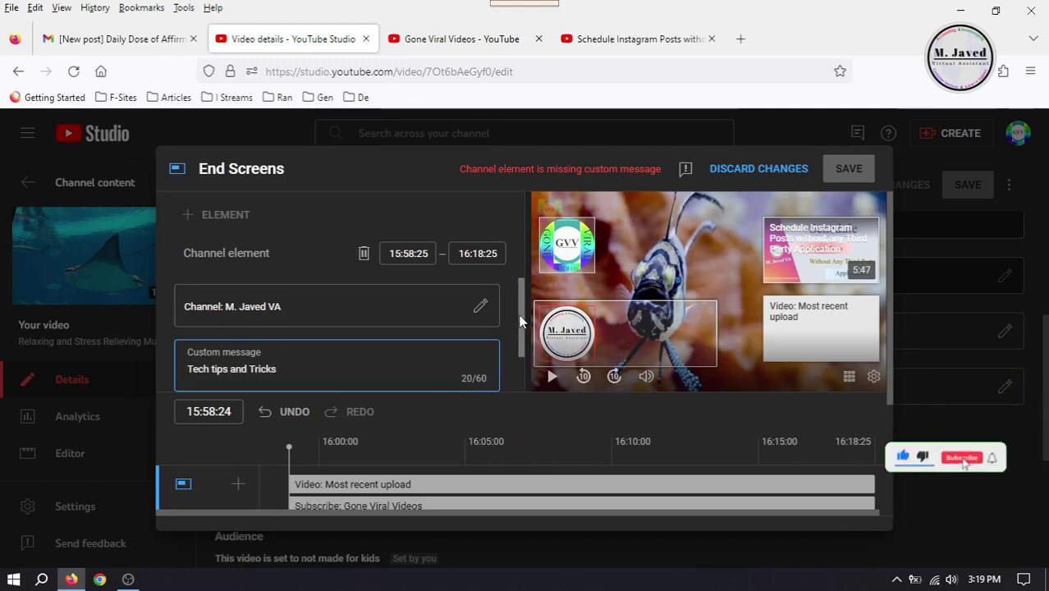
Step: Turn off Show hovercard outline for the new channel element
left_click_drag(522, 341, 523, 379)
scroll(522, 378, "up", 1)
scroll(363, 374, "down", 1)
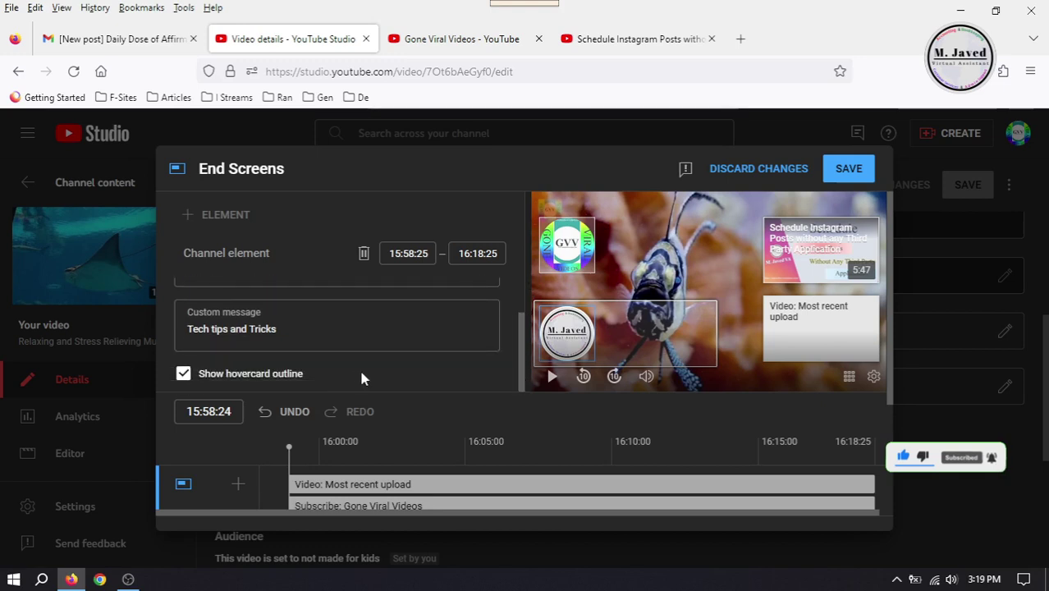
left_click(182, 375)
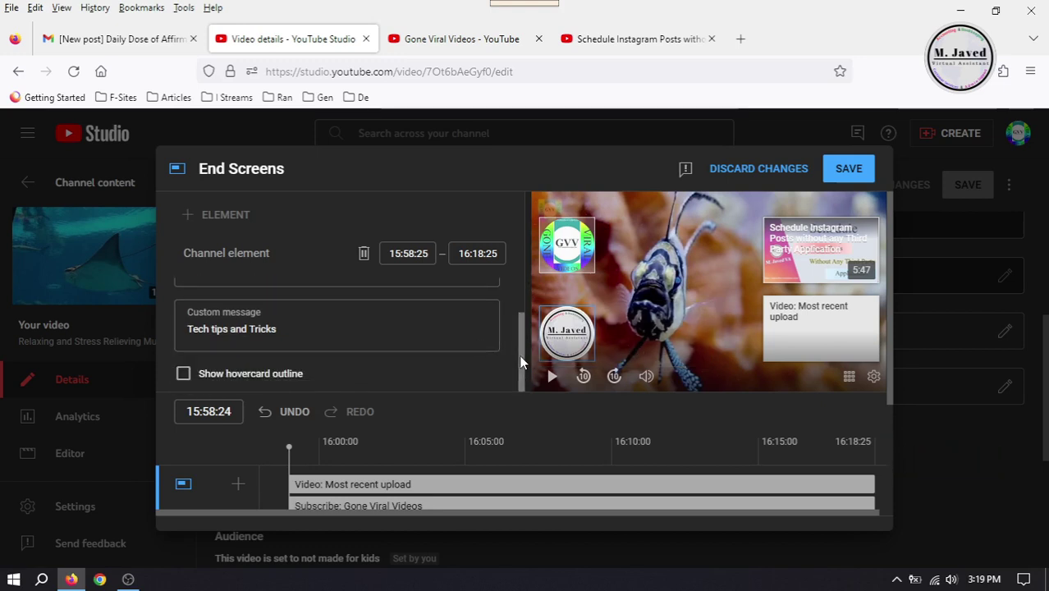
scroll(519, 355, "up", 1)
Step: Replace the Most recent upload video element with a Playlist element for "Tips and Tricks", using the link stored in the desktop file Playlist link
left_click(813, 316)
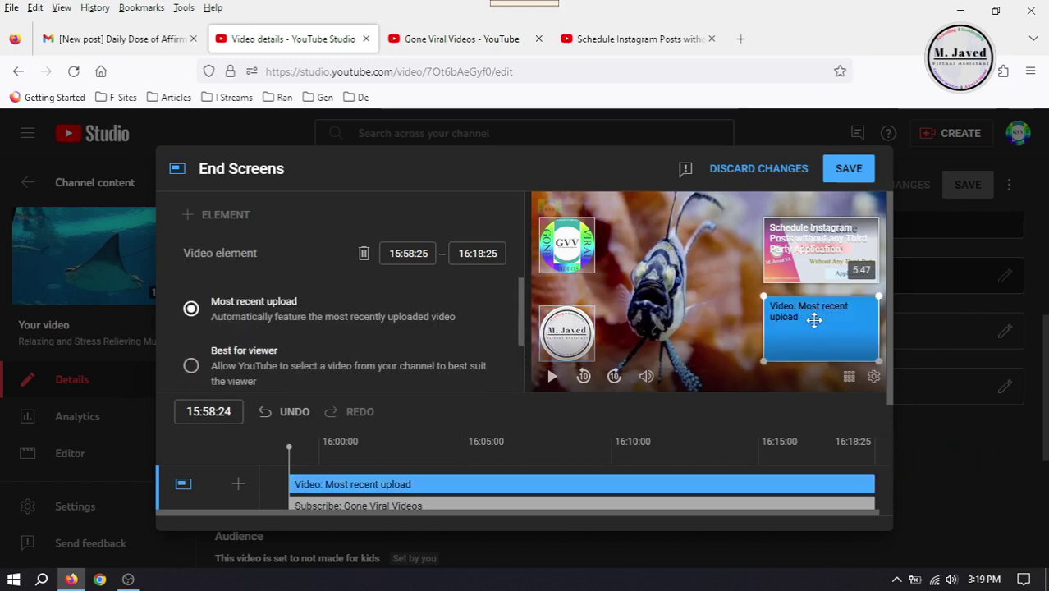
key("Delete")
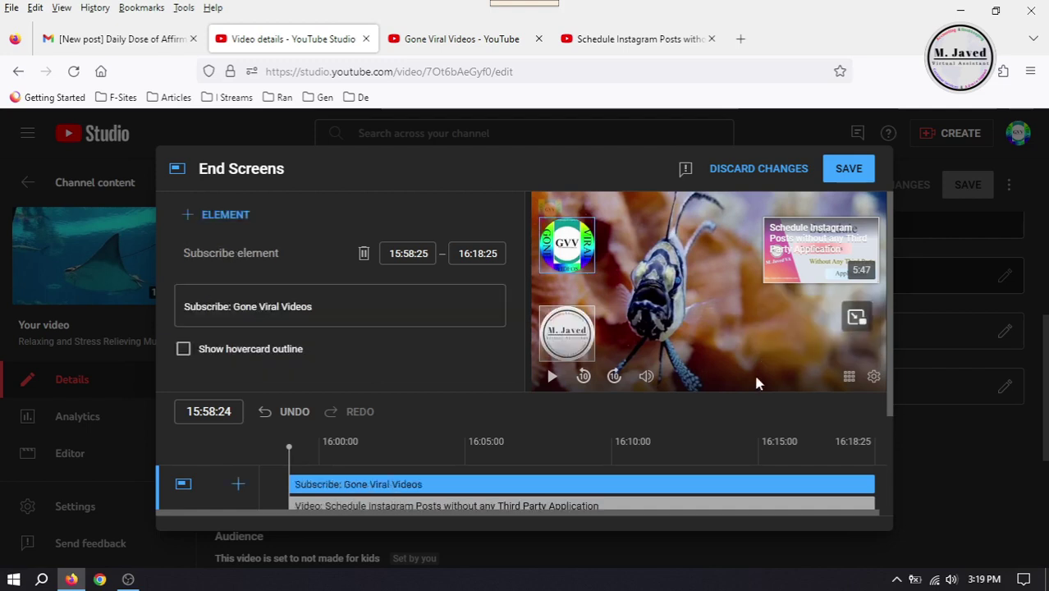
left_click(218, 217)
left_click(232, 231)
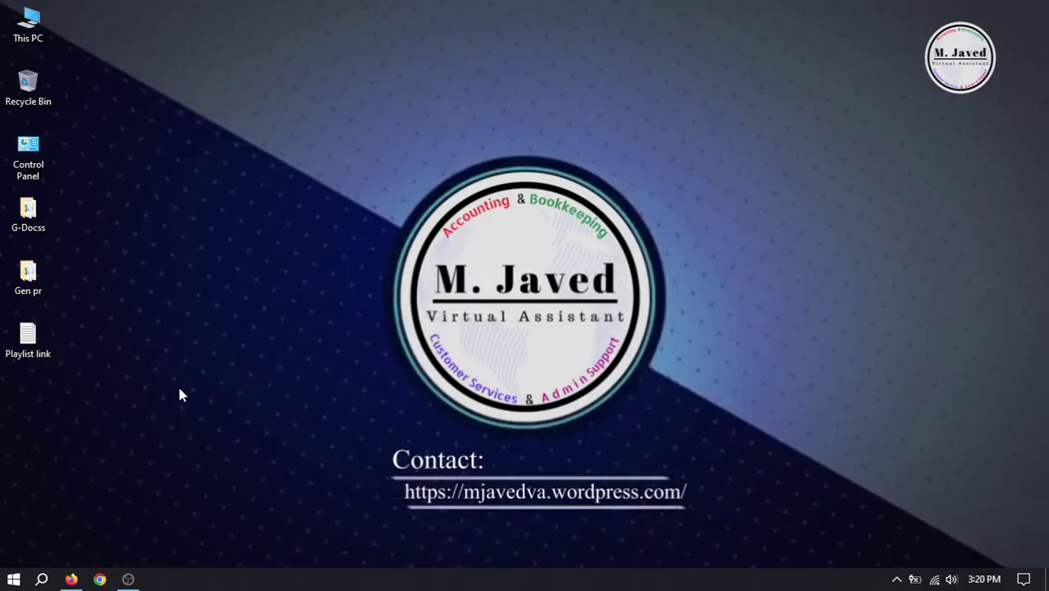
key("ctrl+a")
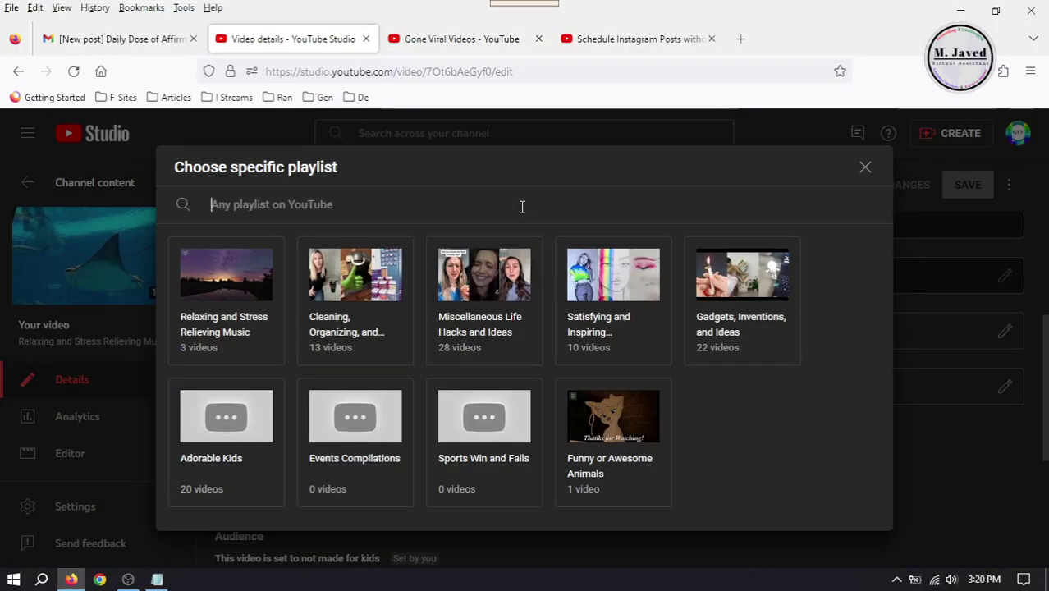
type("https://www.youtube.com/playlist?list=PL1-MLBWzsyI_L2ZhTxrhiyCJ0k7deiCZe")
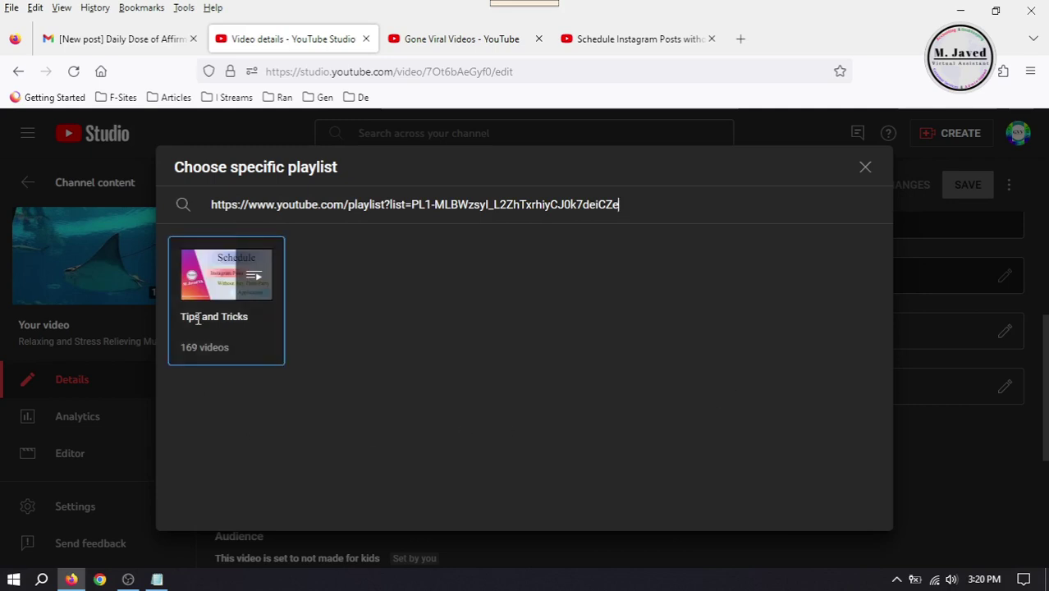
left_click(197, 320)
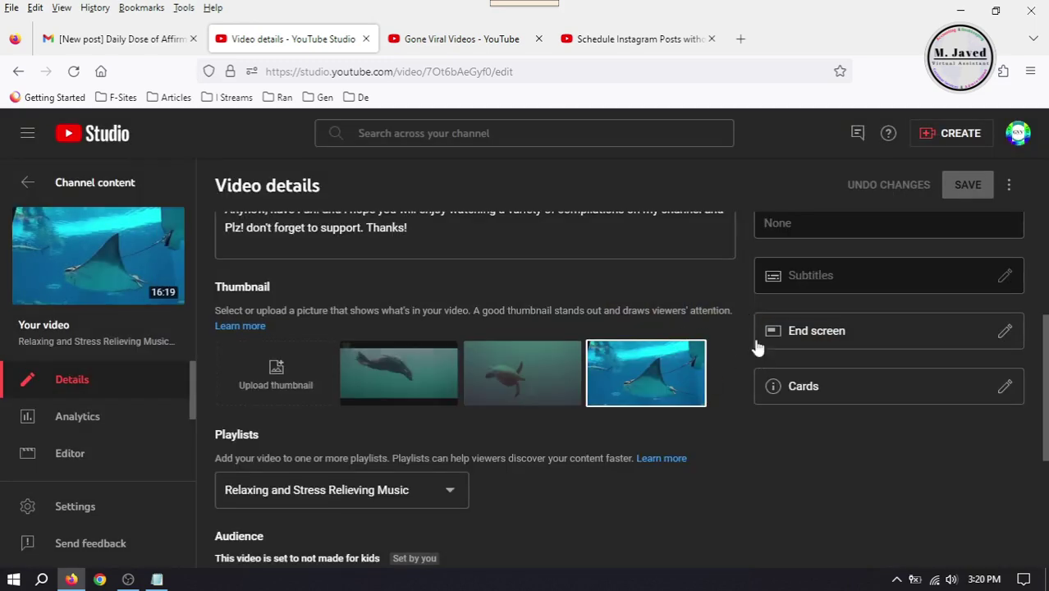
Step: Open the video's Cards editor and delete all the existing playlist cards
left_click(867, 387)
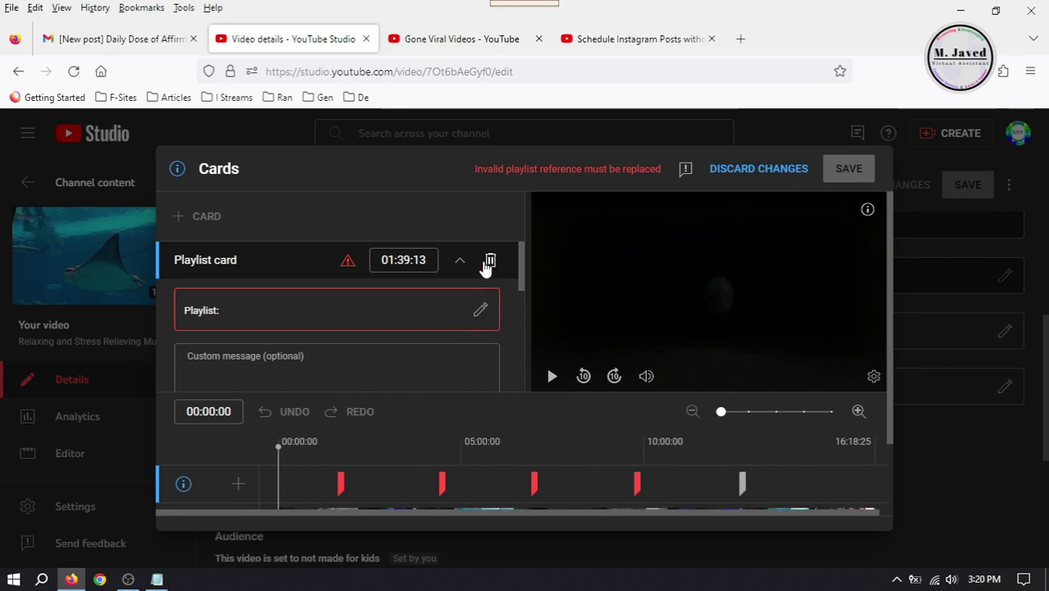
left_click(490, 261)
left_click(490, 261)
left_click(490, 261)
left_click(490, 261)
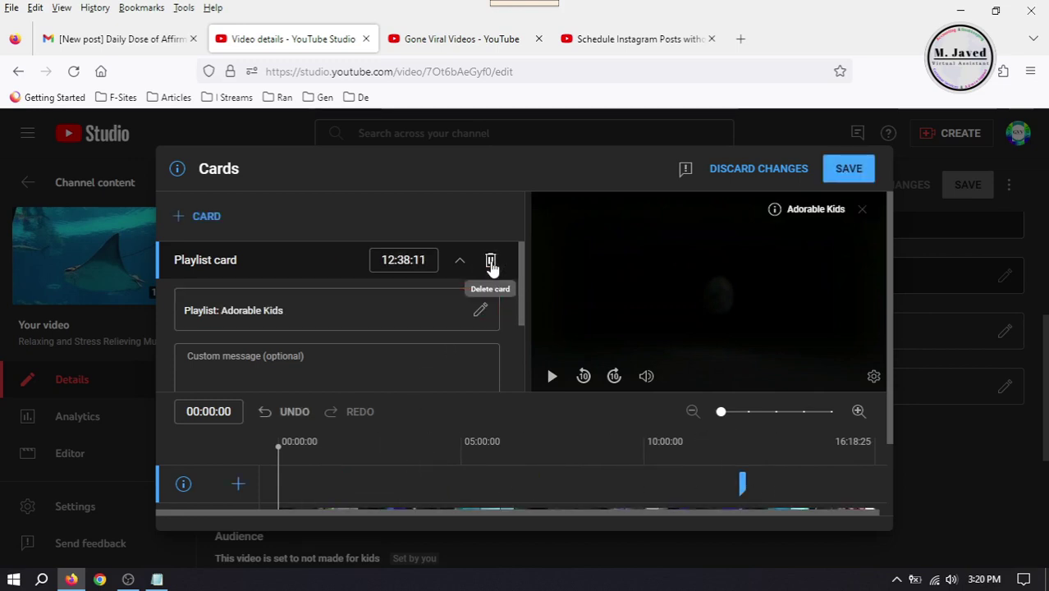
left_click(490, 261)
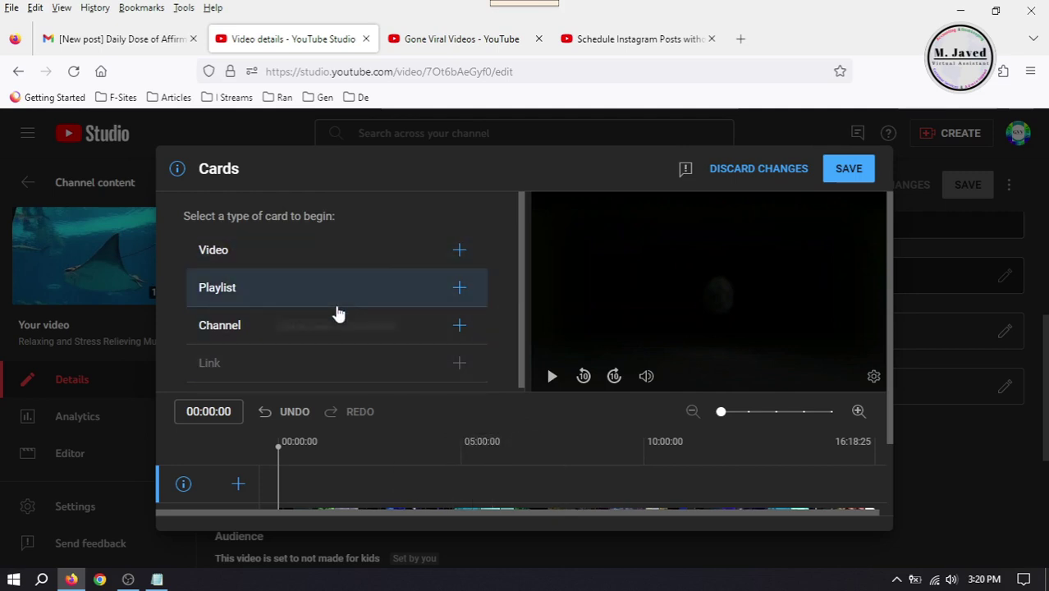
Step: Add a Video card at 01:47:20 for "Schedule Instagram Posts without any Third Party Application", found by copying its share link again
left_click(343, 485)
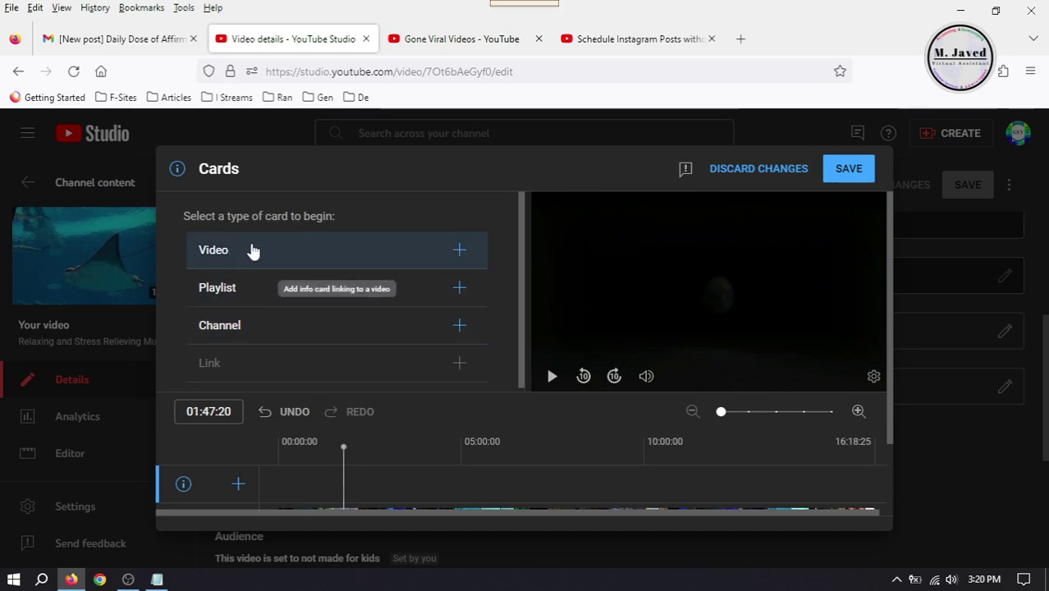
left_click(253, 250)
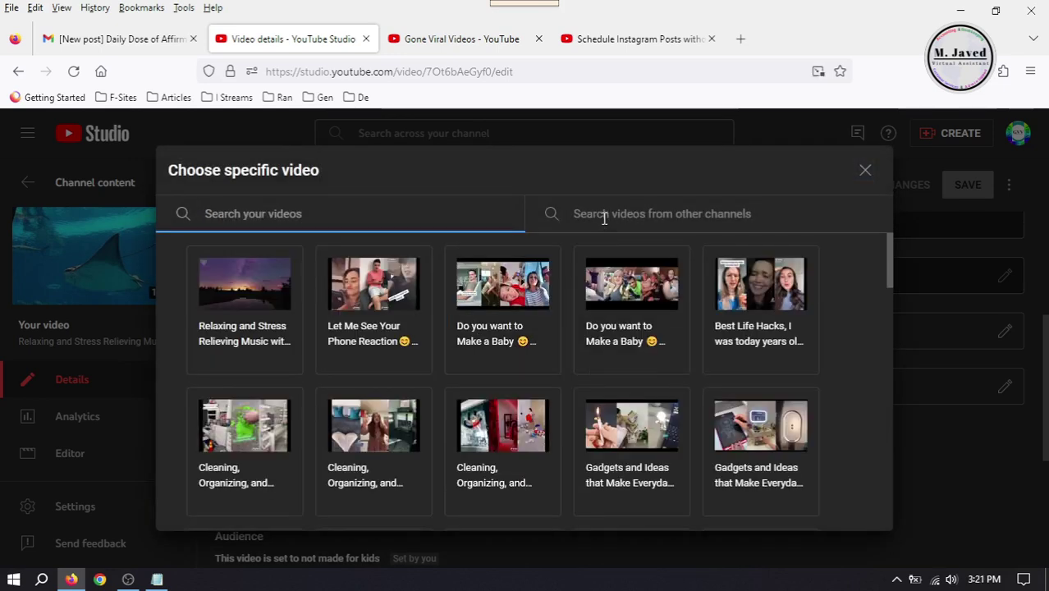
left_click(609, 41)
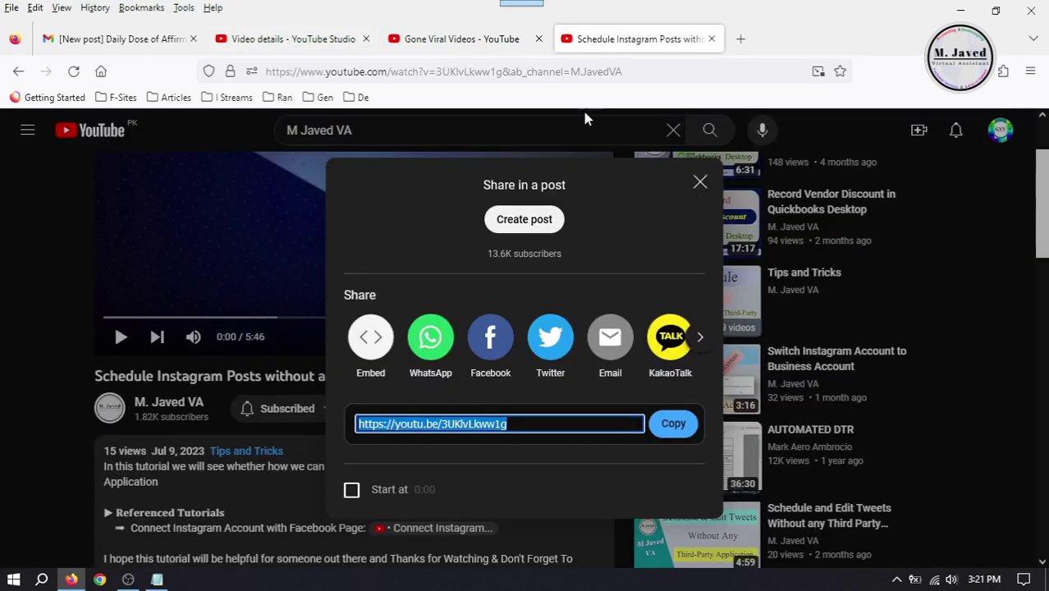
left_click(673, 424)
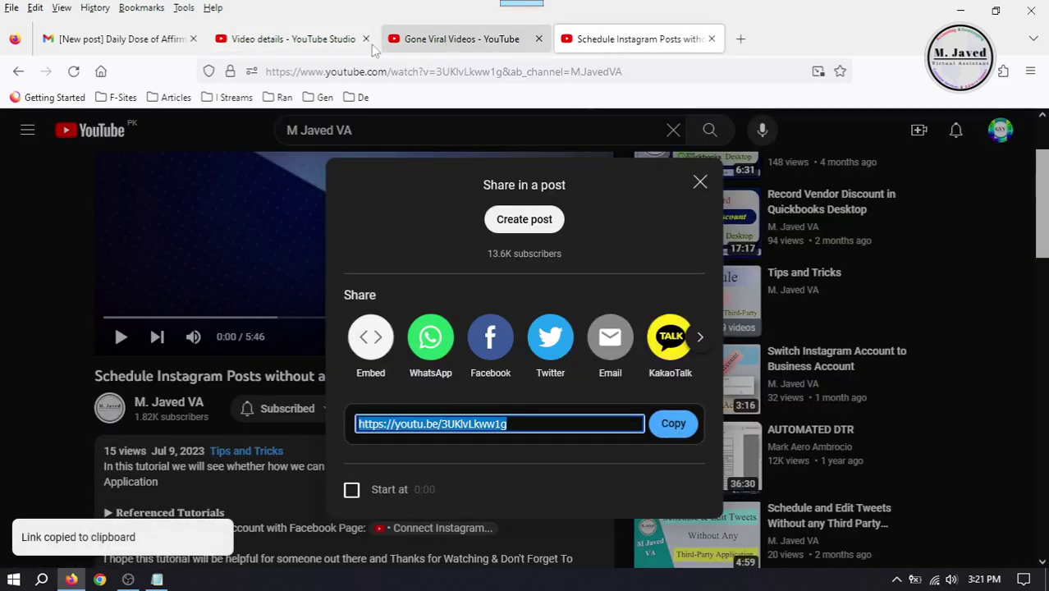
left_click(288, 39)
left_click(715, 216)
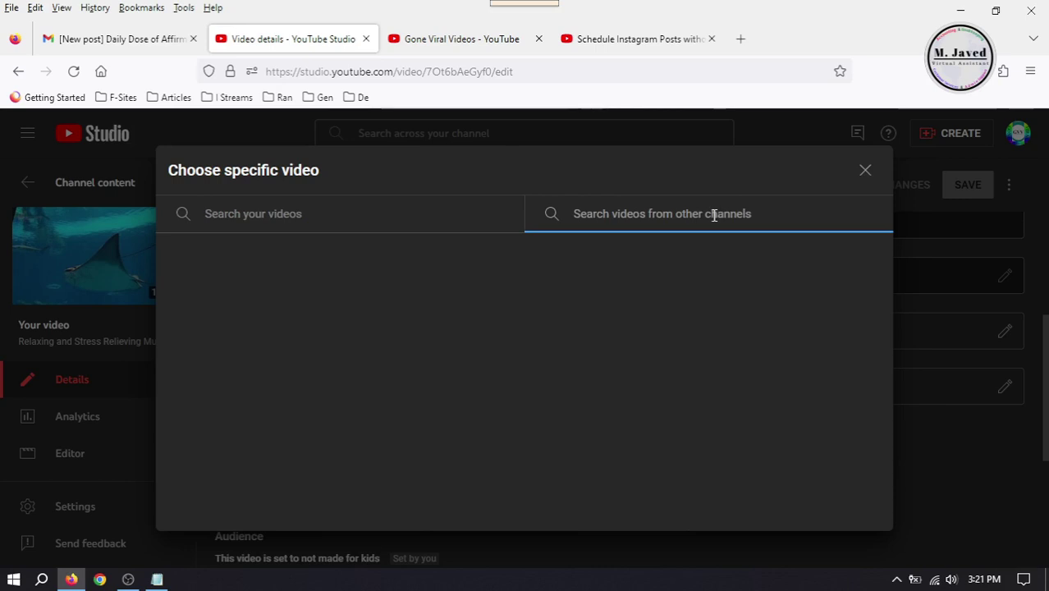
key("ctrl+v")
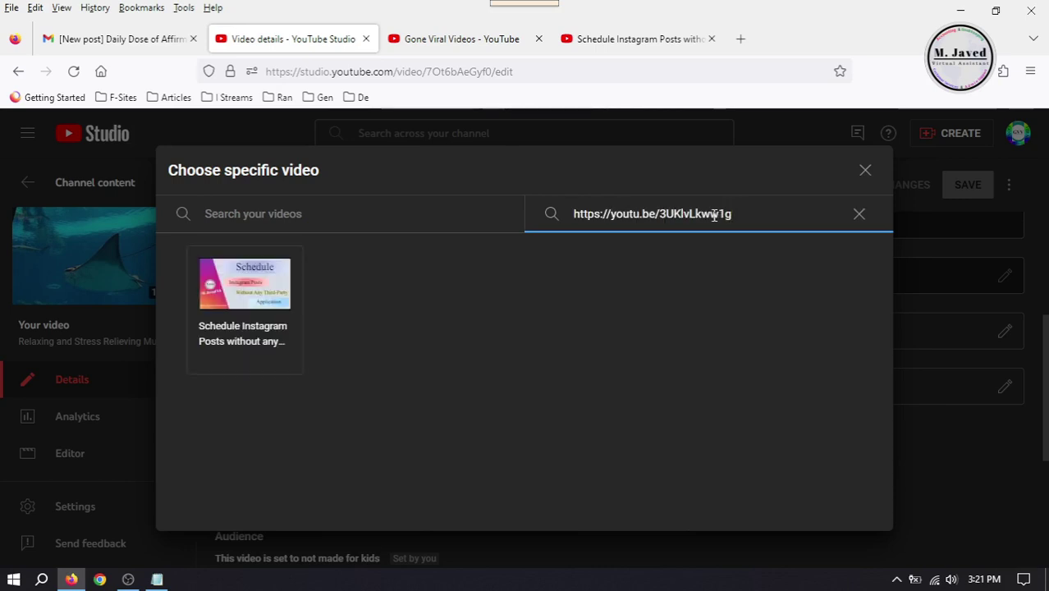
left_click(243, 309)
Step: Add a Playlist card at 06:18:01 for "Tips and Tricks", using the link stored in the desktop file Playlist link
left_click(509, 487)
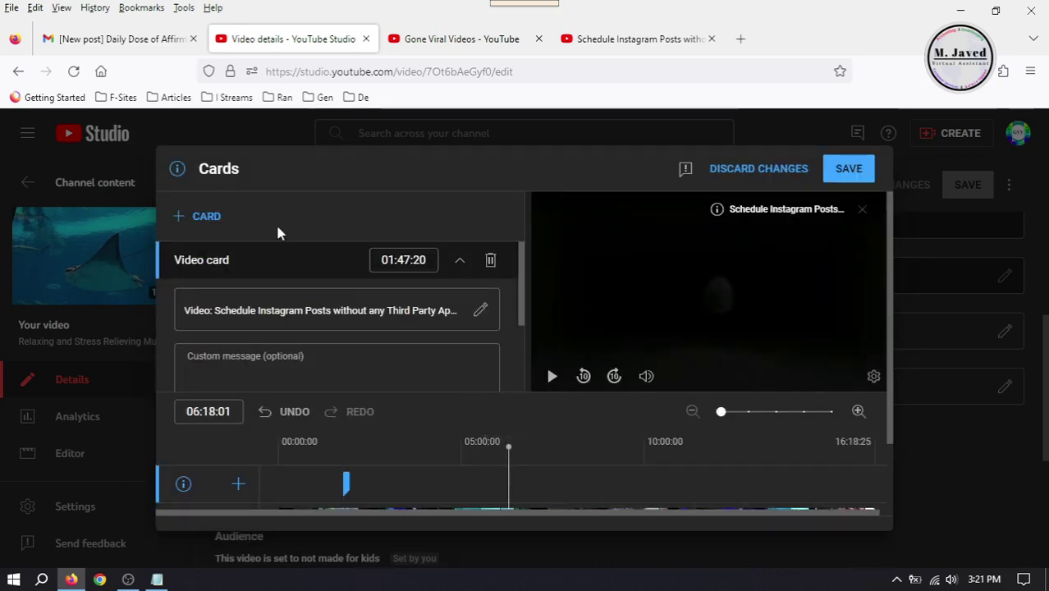
left_click(205, 216)
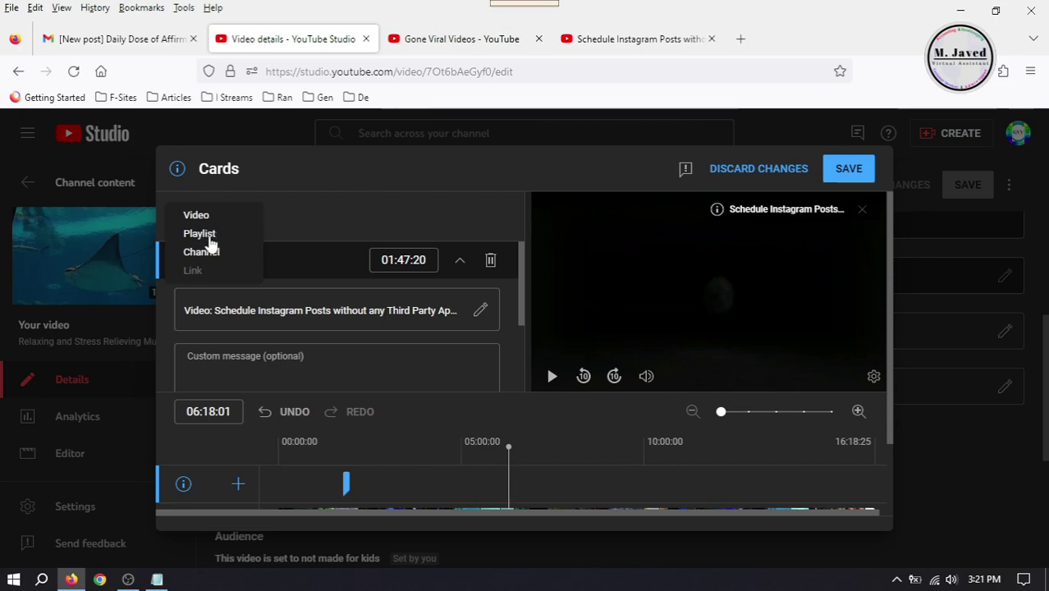
left_click(220, 234)
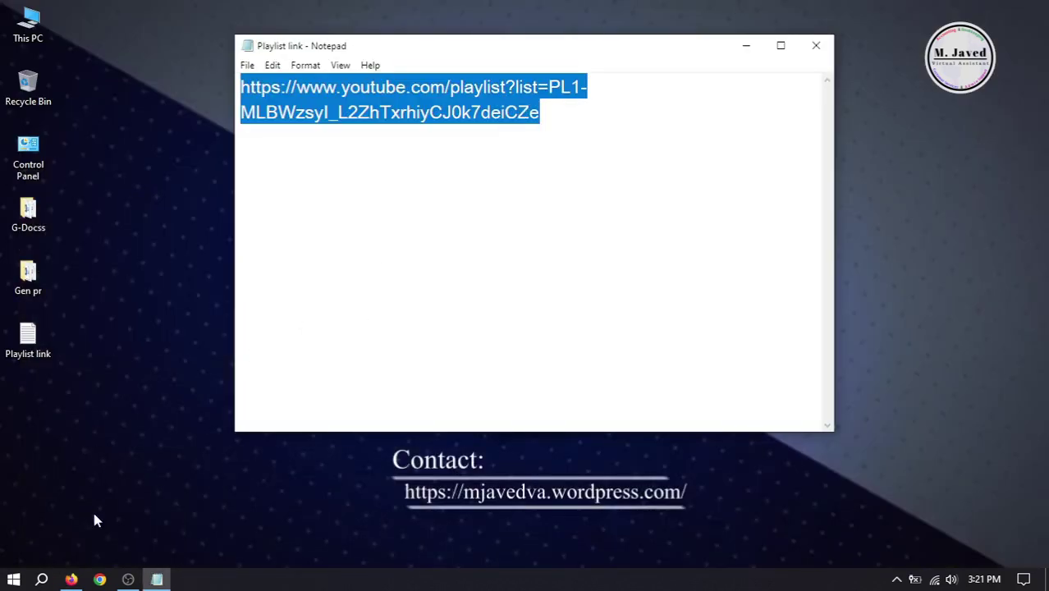
left_click(72, 580)
key("ctrl+v")
left_click(211, 338)
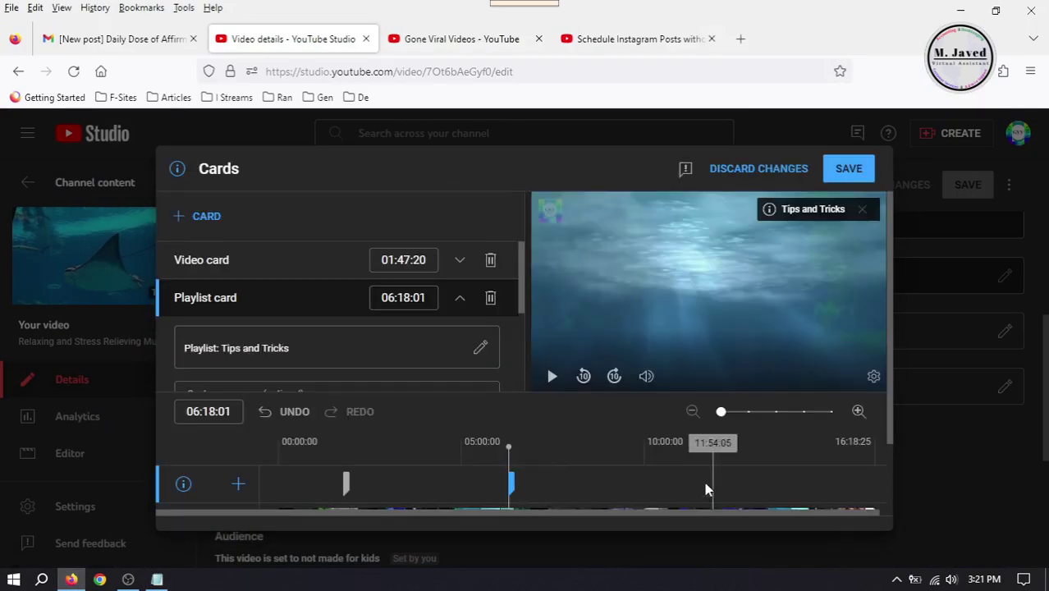
Step: Add a Channel card at 10:13:02 for the promoted virtual assistant channel, found by searching its name
left_click(651, 442)
left_click(205, 216)
left_click(205, 253)
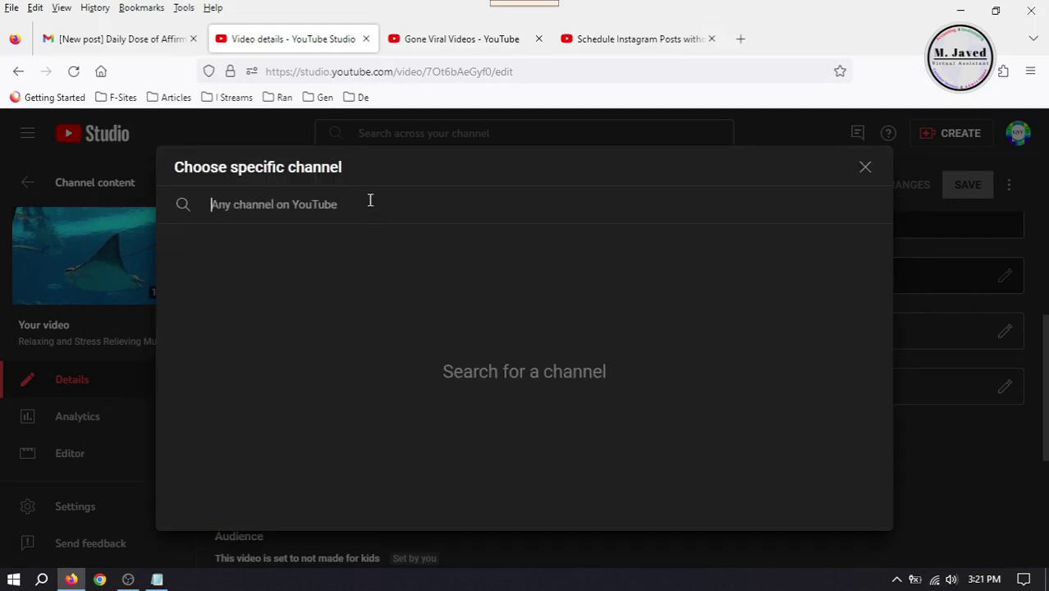
type("M Javed VA")
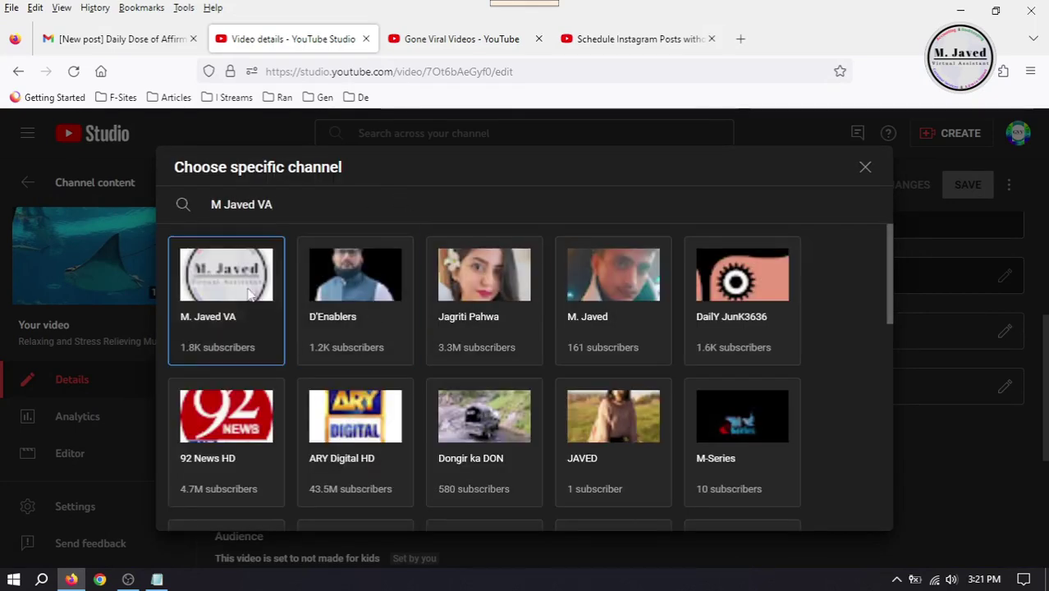
left_click(251, 294)
Step: Set the channel card's custom message and teaser text to "Tech Tips and Tricks" and save the cards
left_click(293, 281)
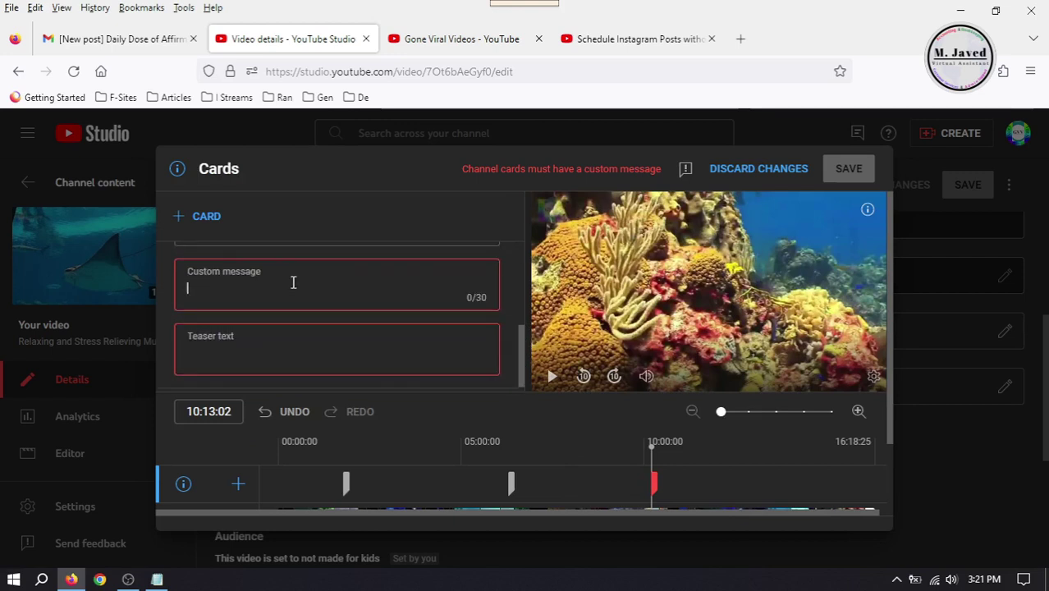
type("Tech Tips and Tricks")
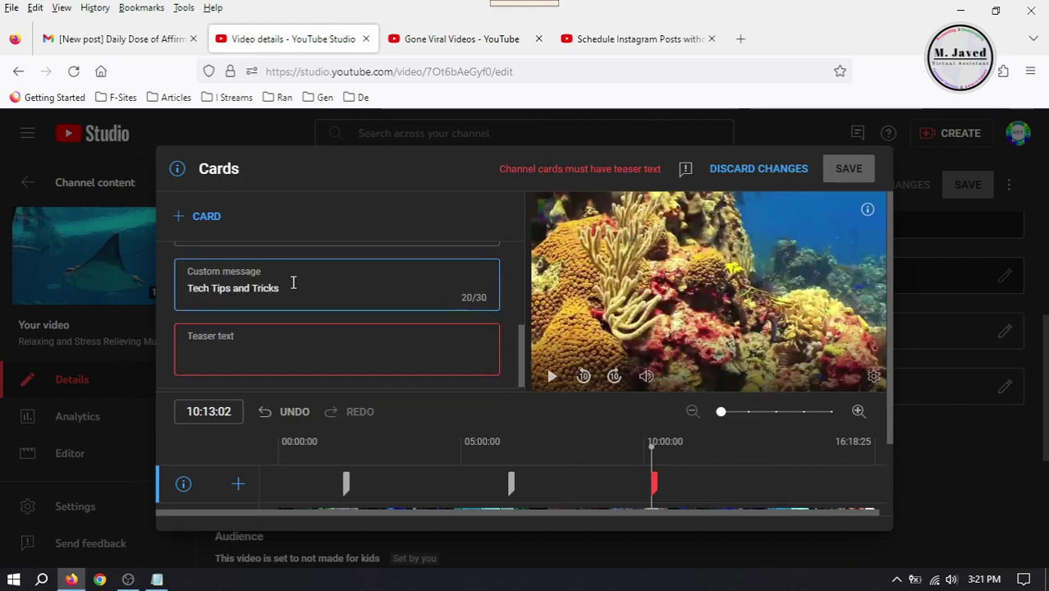
key("ctrl+a")
key("ctrl+c")
left_click(347, 356)
key("ctrl+v")
scroll(521, 379, "down", 1)
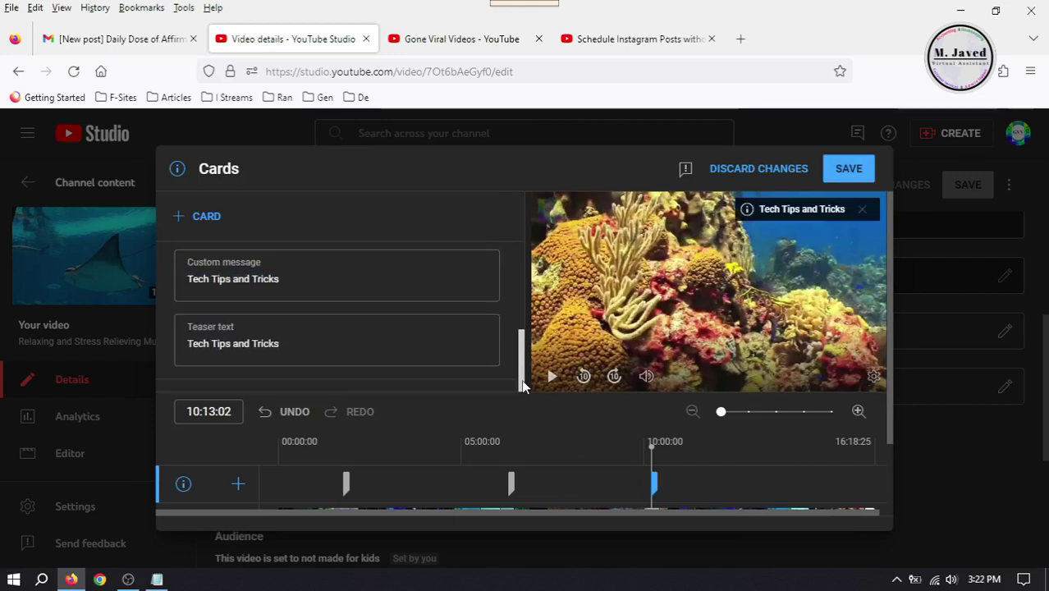
scroll(521, 379, "up", 5)
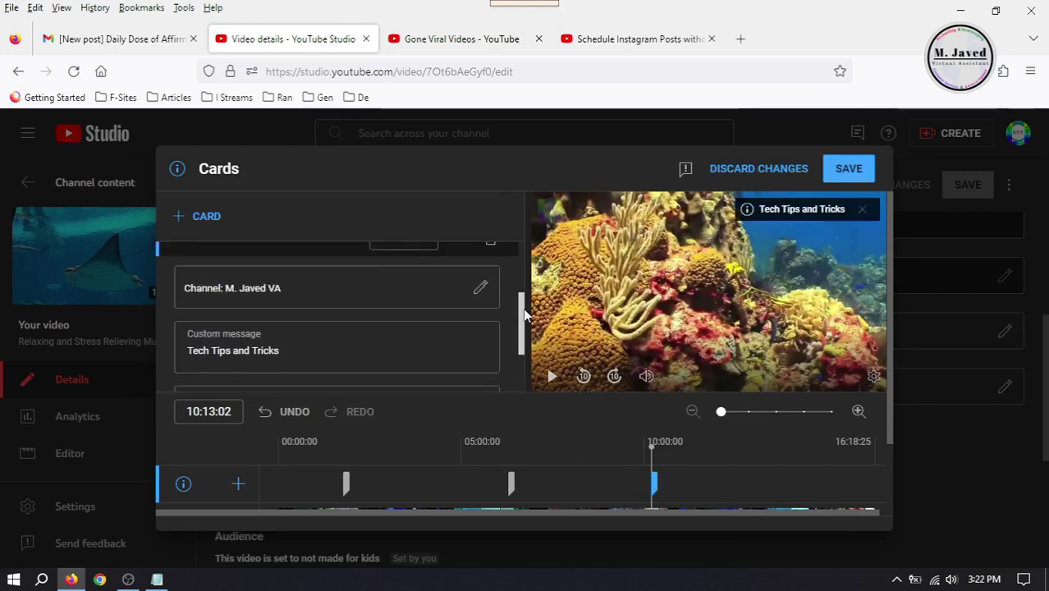
left_click(851, 169)
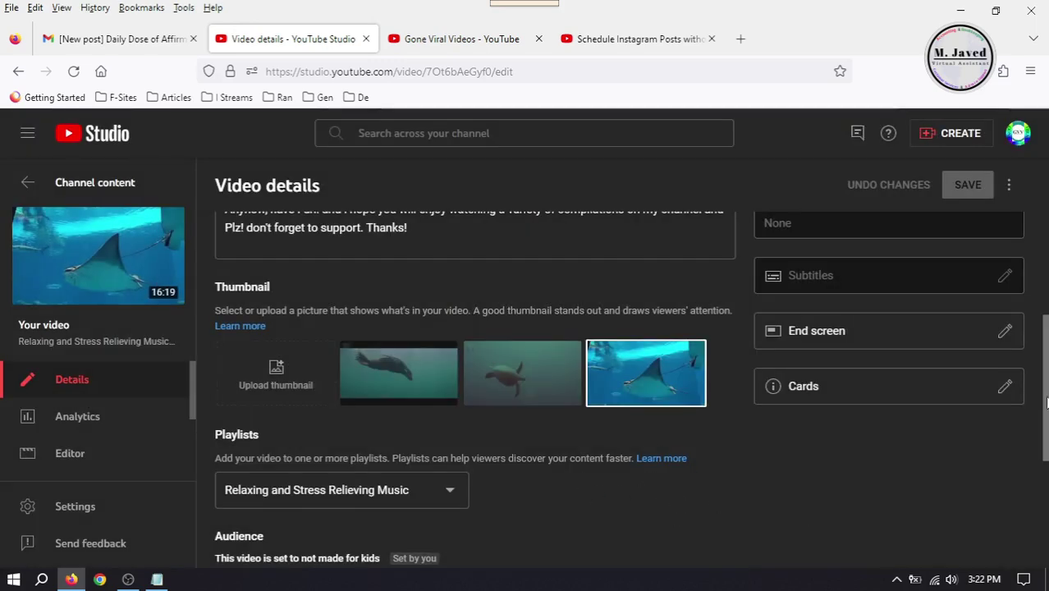
Step: Open the video's watch page in a new tab and examine its end screen from 16:02 and the promoted items below the description
scroll(1046, 401, "up", 1)
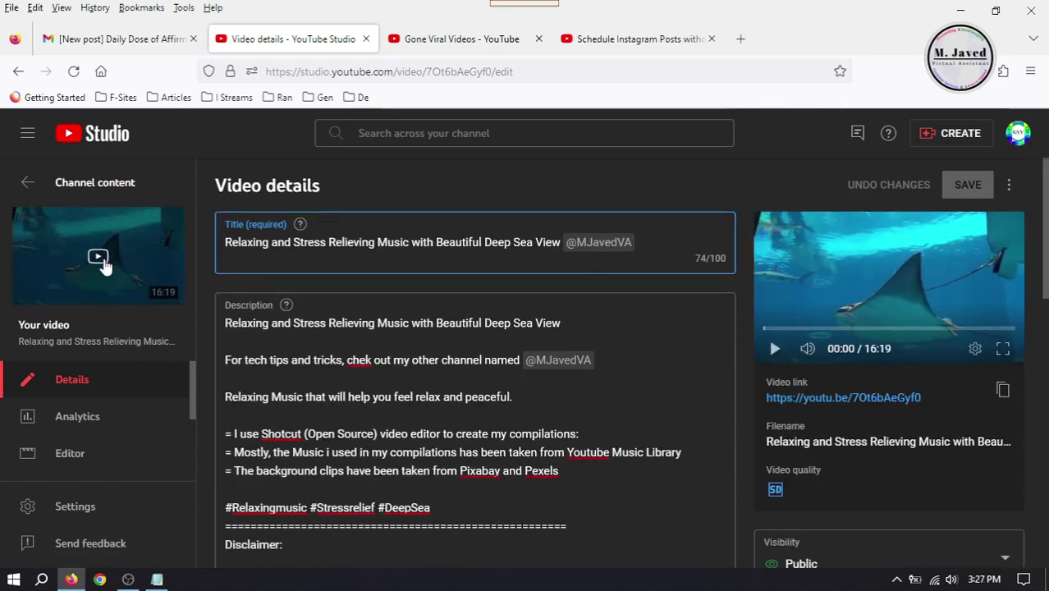
right_click(33, 271)
left_click(82, 277)
left_click(464, 39)
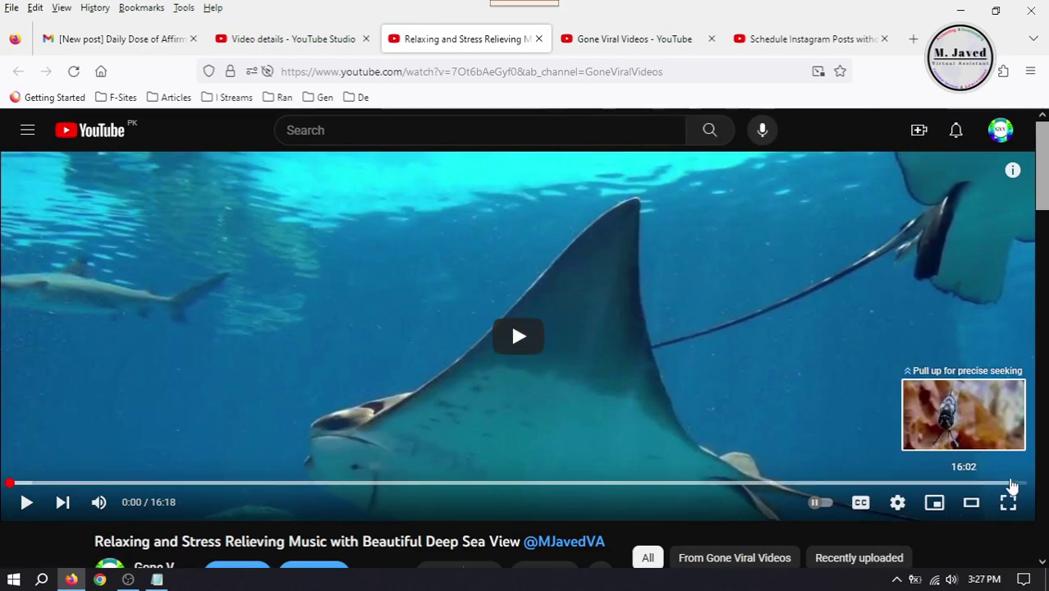
left_click(1010, 482)
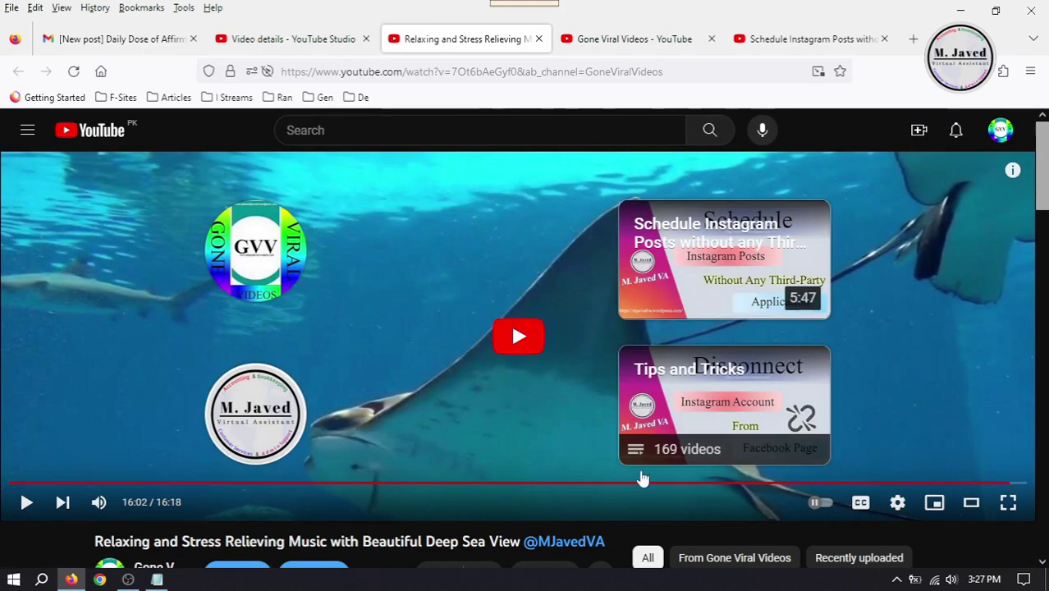
left_click(468, 434)
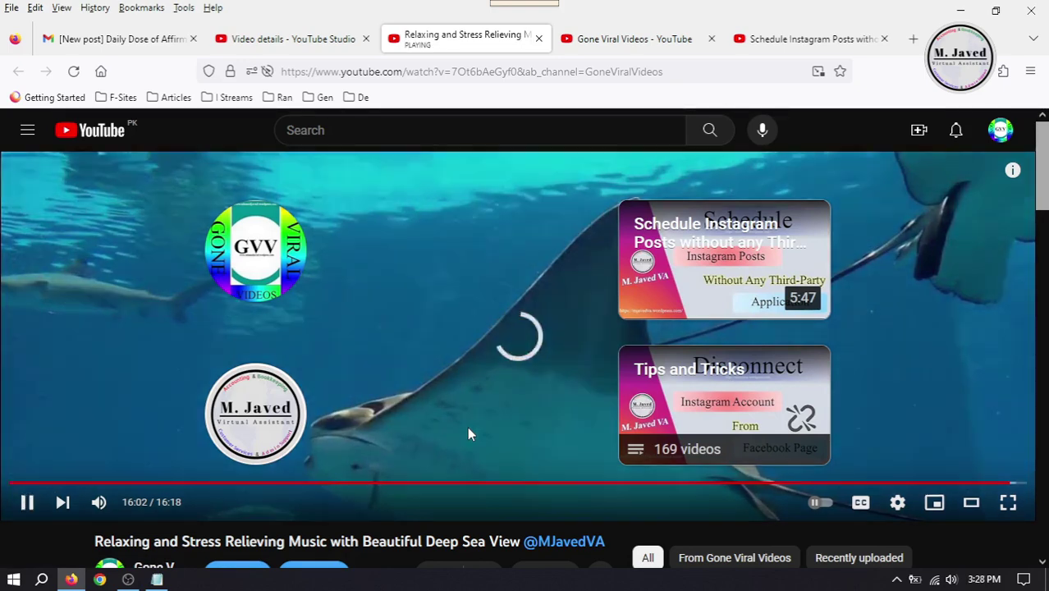
left_click(461, 435)
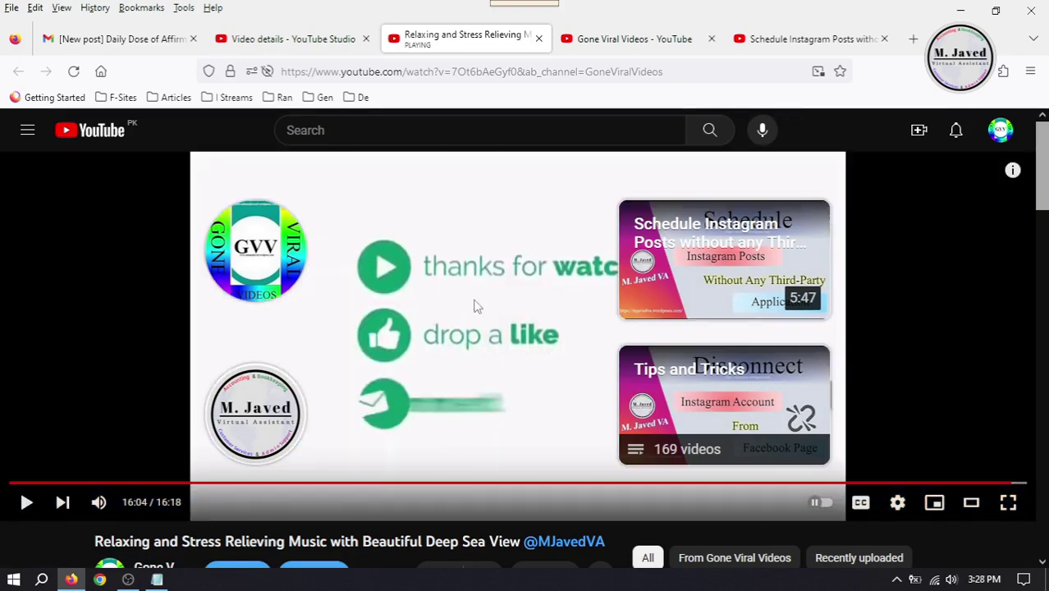
scroll(1014, 175, "down", 10)
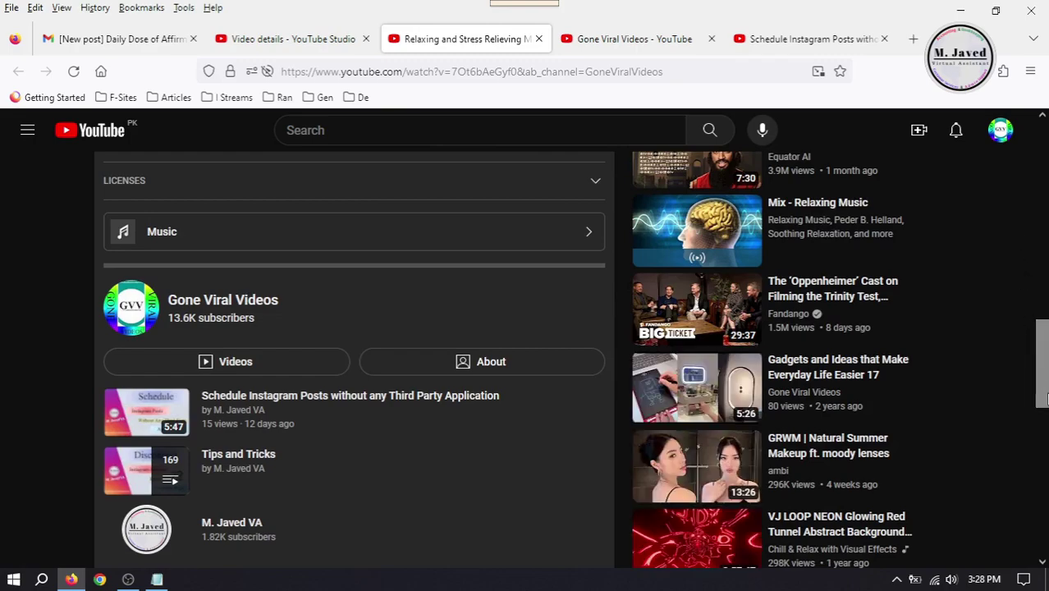
left_click_drag(1043, 398, 1043, 397)
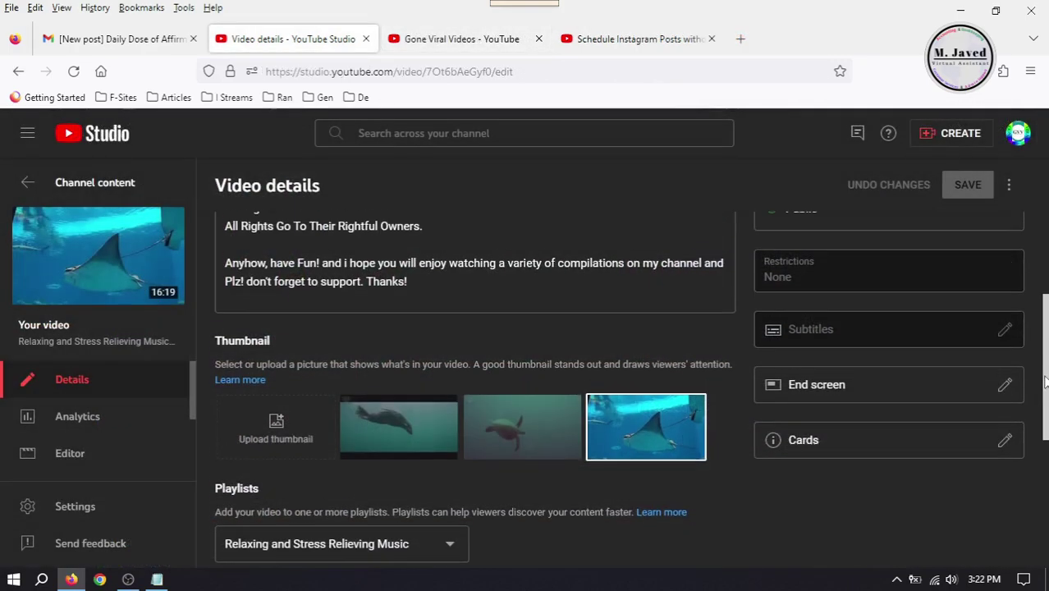
Step: Append a mention of the promoted channel's handle to the end of the video title
left_click_drag(1044, 380, 1029, 204)
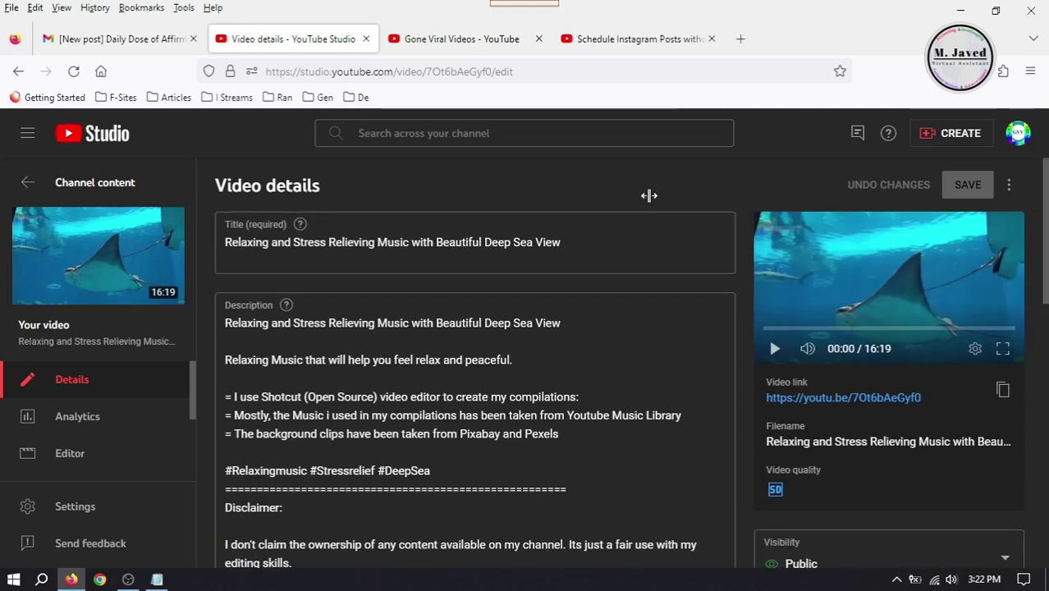
left_click(652, 252)
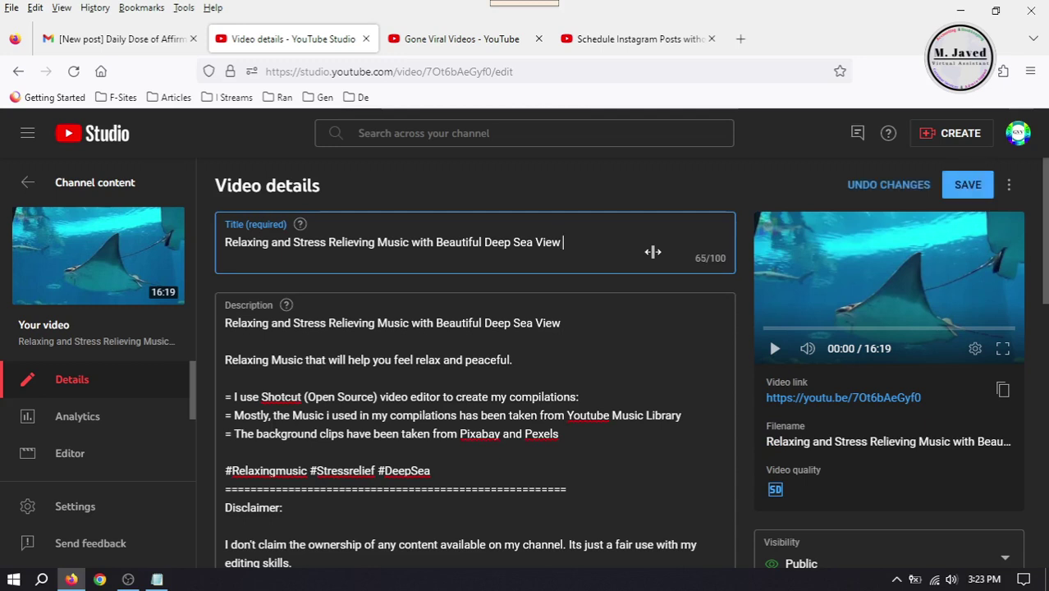
type("@Mjaved")
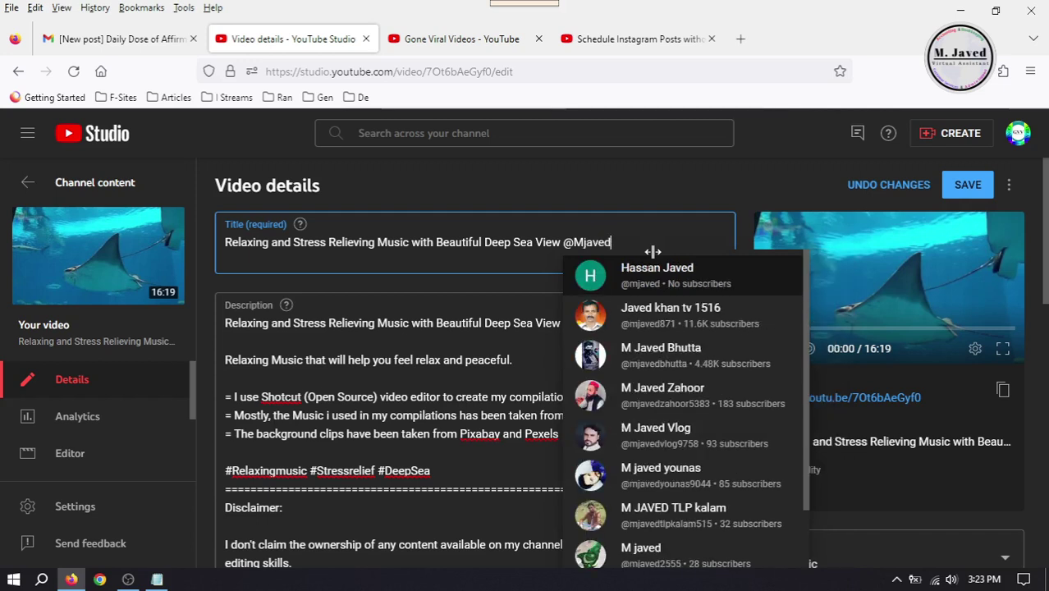
type("va")
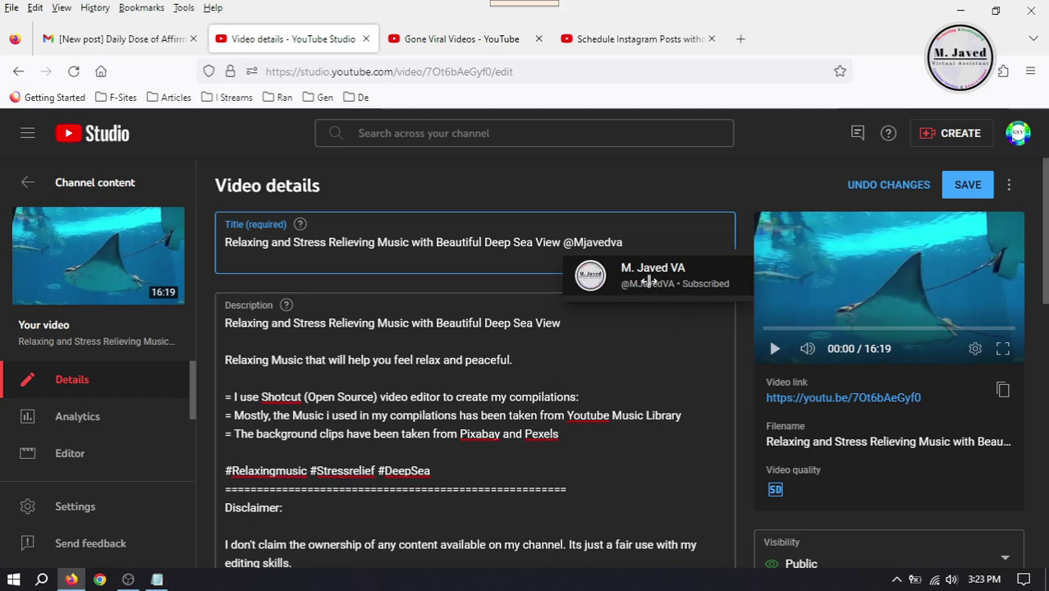
left_click(648, 280)
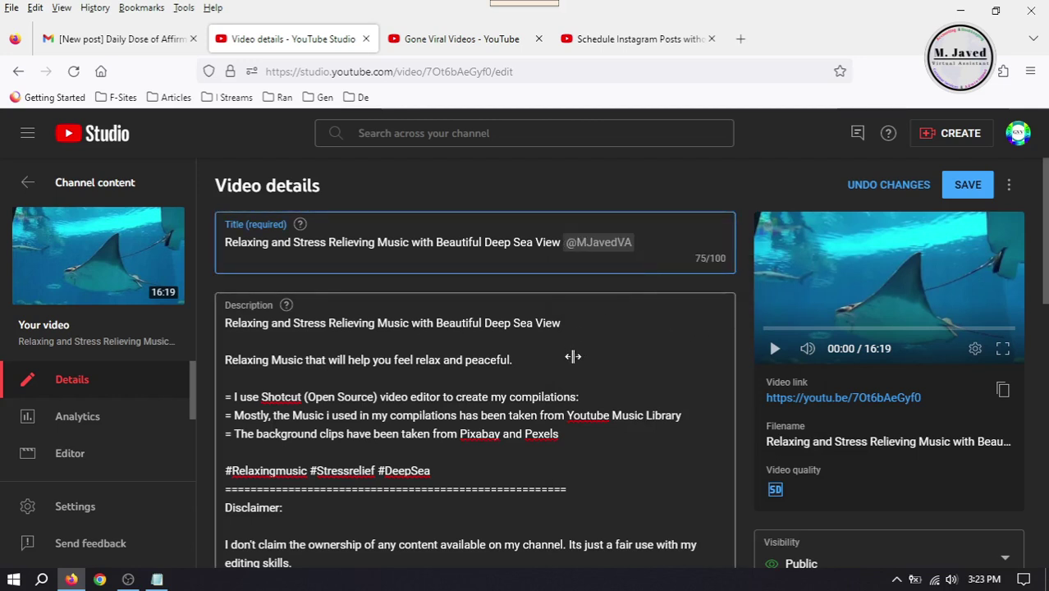
Step: Below the description's first line, add "For tech tips and tricks, chek out my other channel named" followed by the promoted channel's mention
left_click(573, 357)
left_click(579, 320)
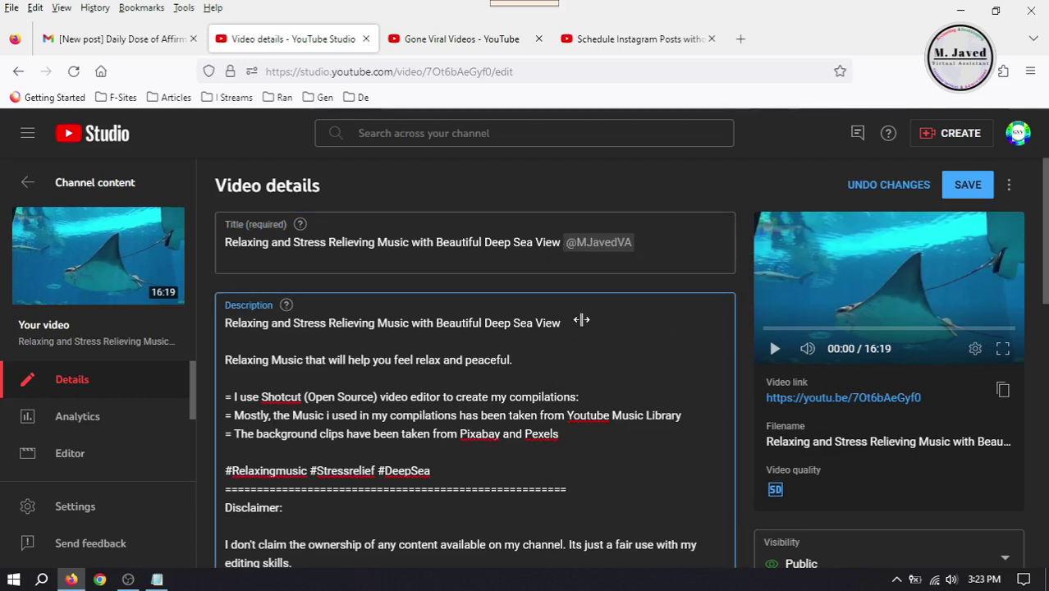
key("Return")
key("Return")
key("Return")
type("For tech tips and tricks, chek out my other channel named @")
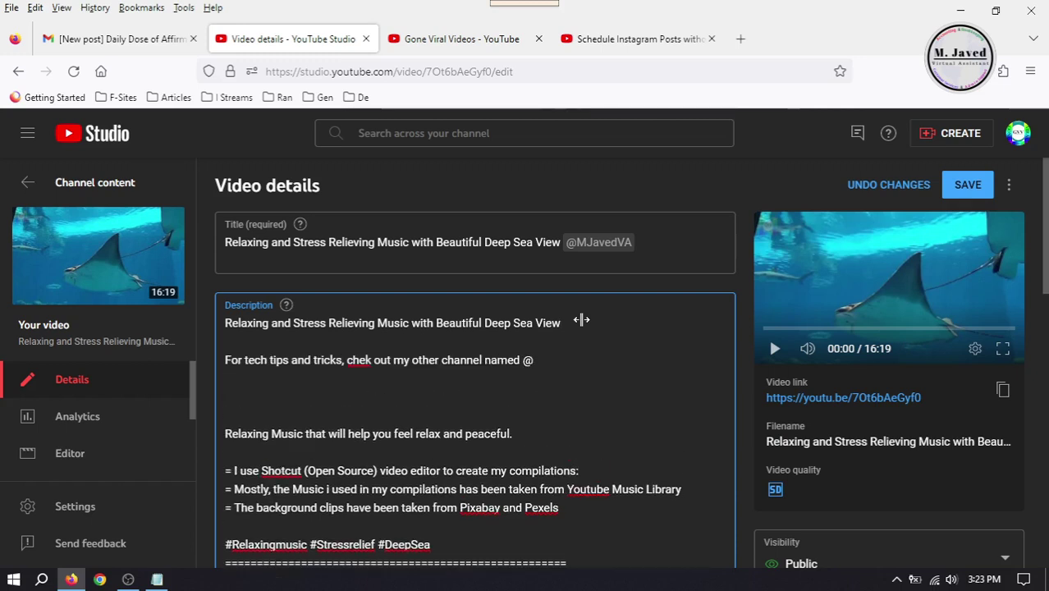
type("mjavedva")
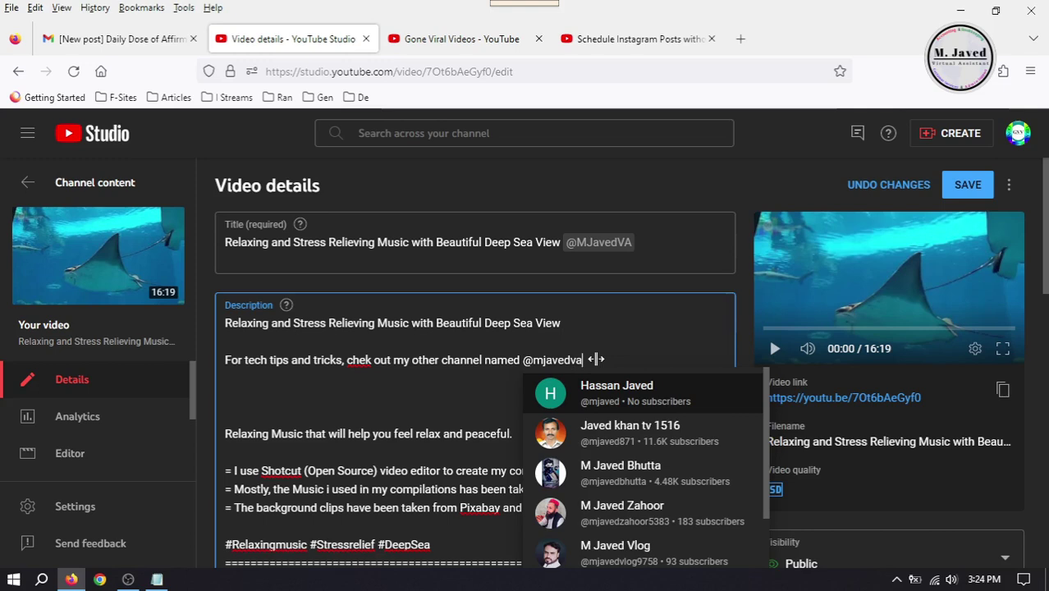
left_click(633, 401)
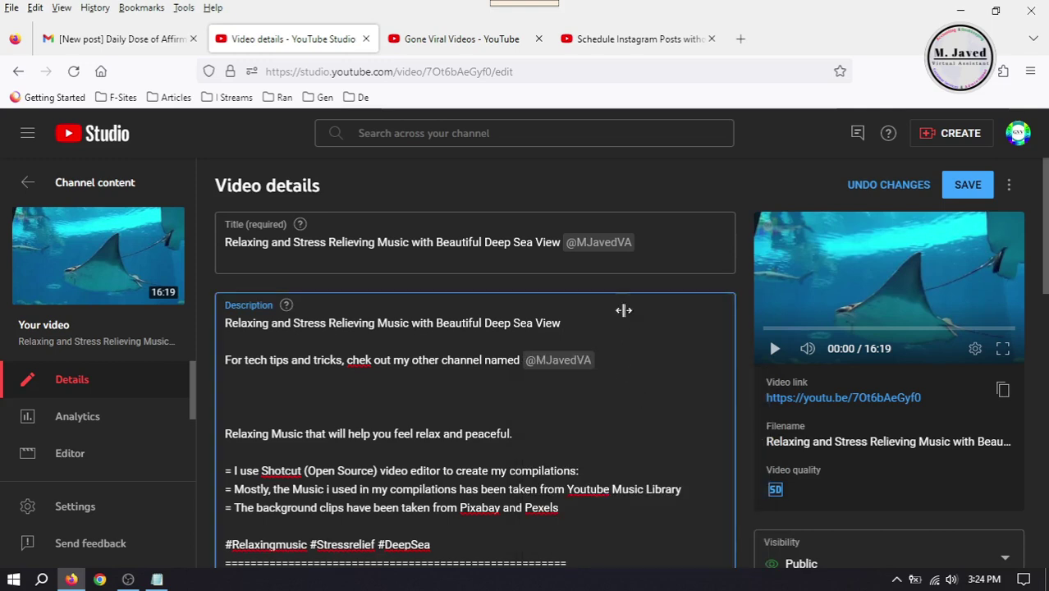
Step: Publish a Community post reading "For tech tips and tricks, check out my other channel named" followed by the promoted channel's mention
key("ctrl+Tab")
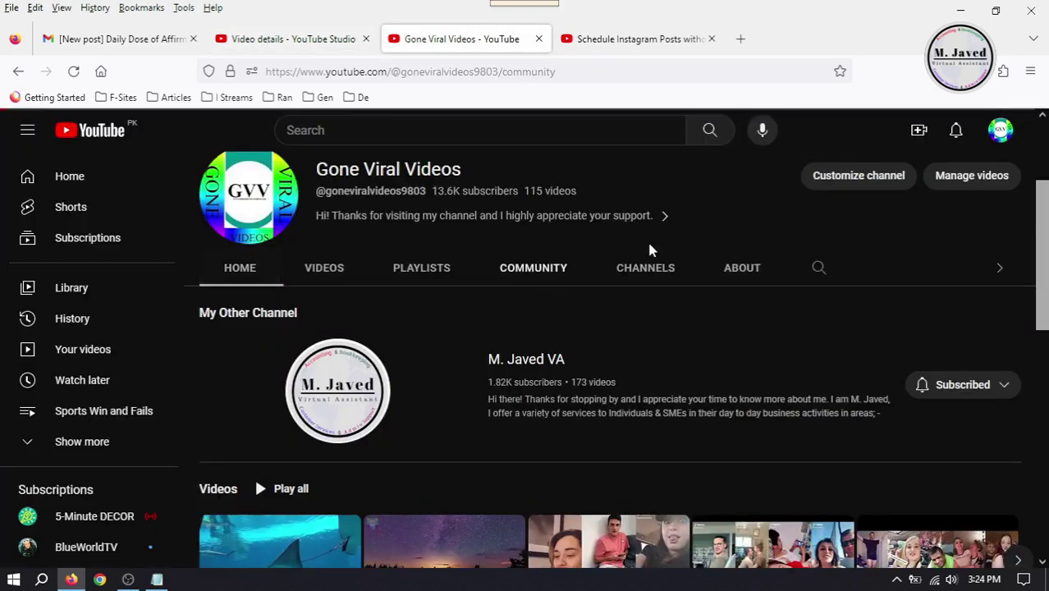
scroll(435, 298, "down", 3)
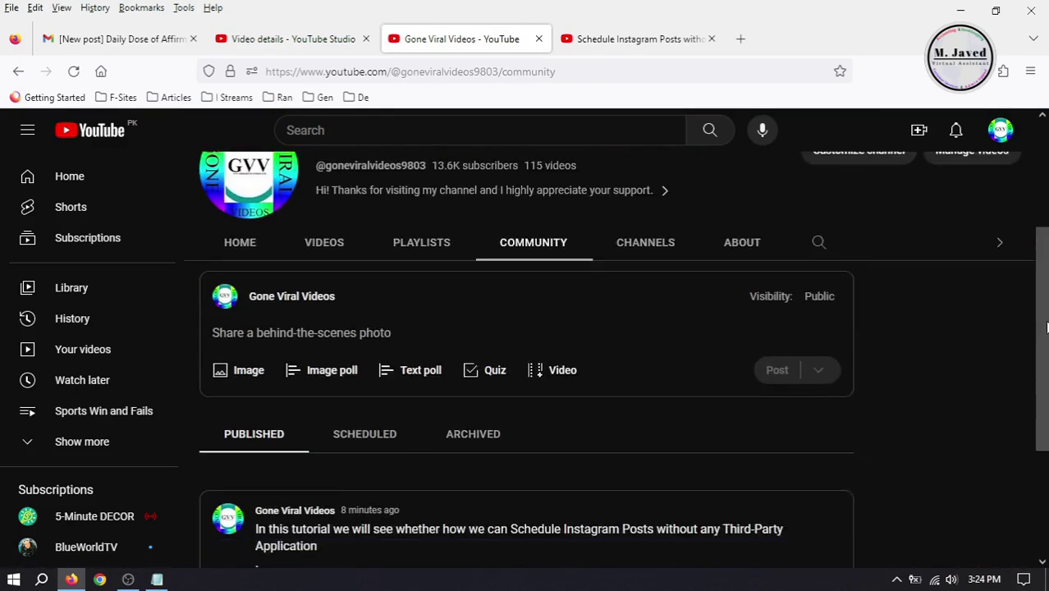
left_click(358, 270)
key("ctrl+v")
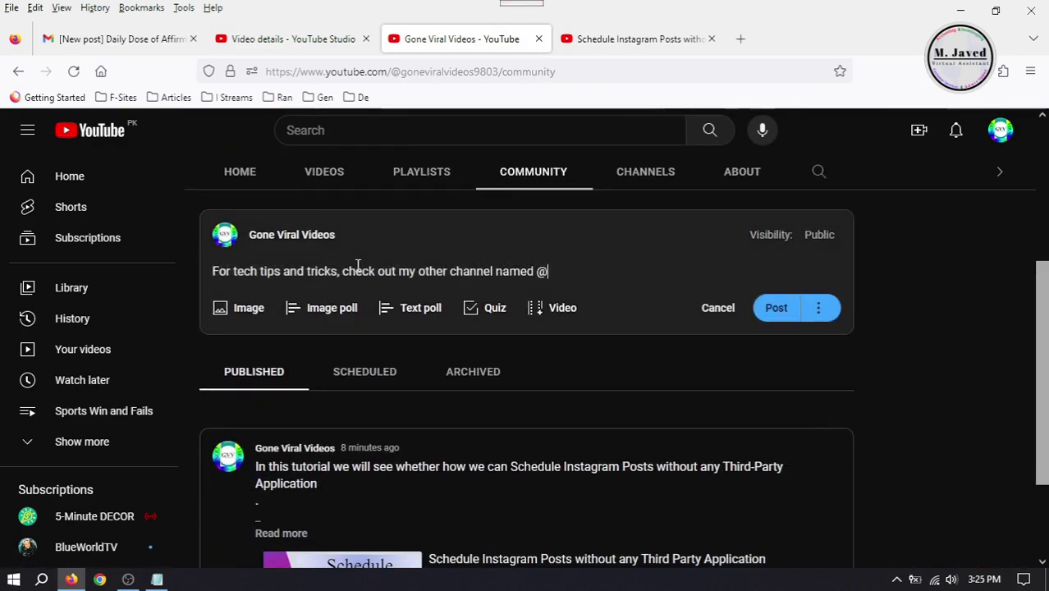
type("mjavedva")
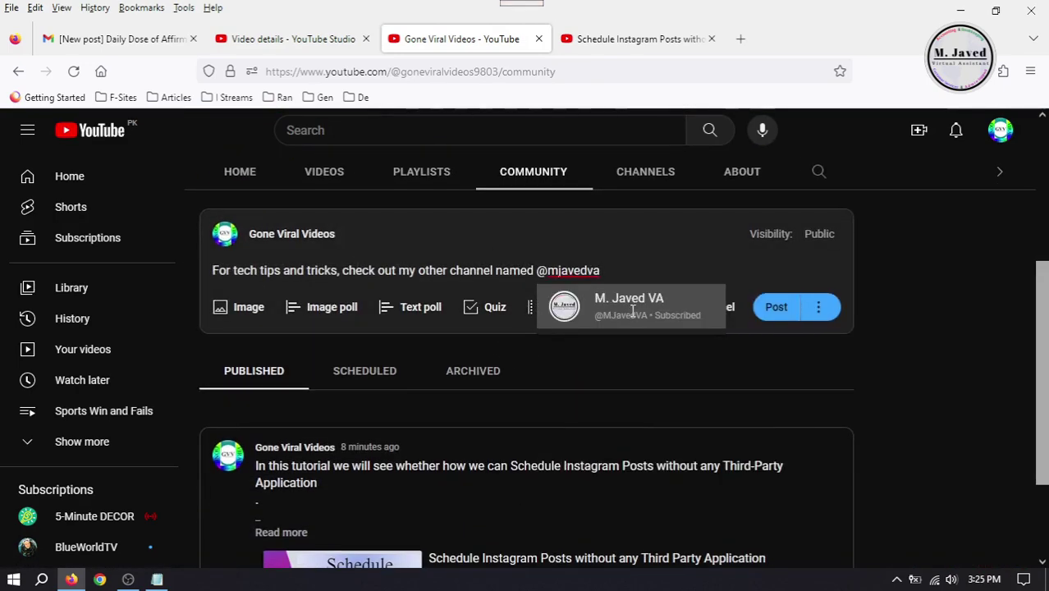
key("Return")
left_click(778, 307)
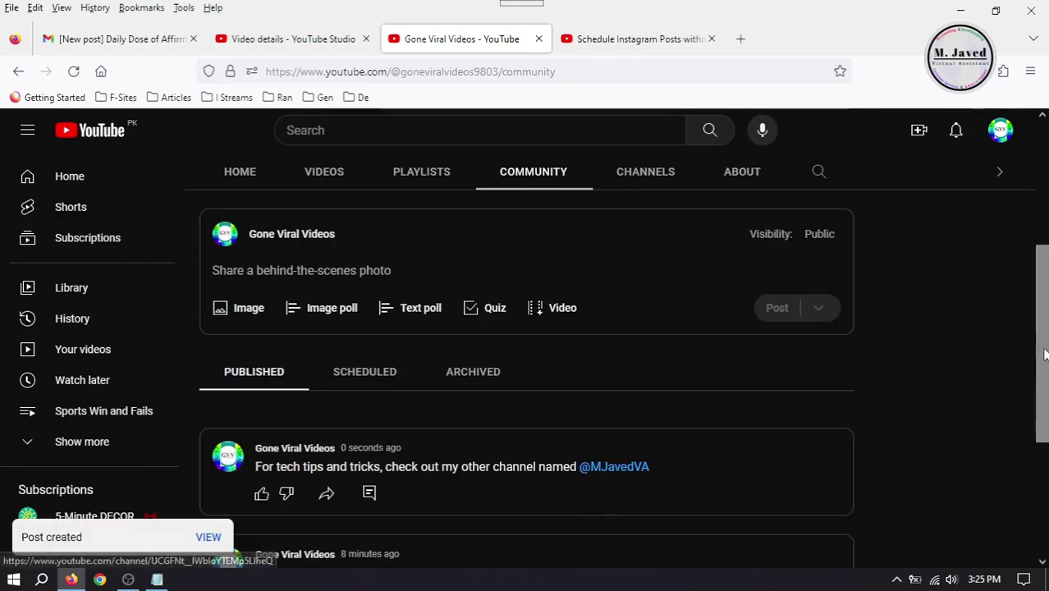
Step: Follow the channel mention in the new Community post and look through the promoted channel's home page sections
scroll(609, 483, "down", 3)
left_click(612, 320)
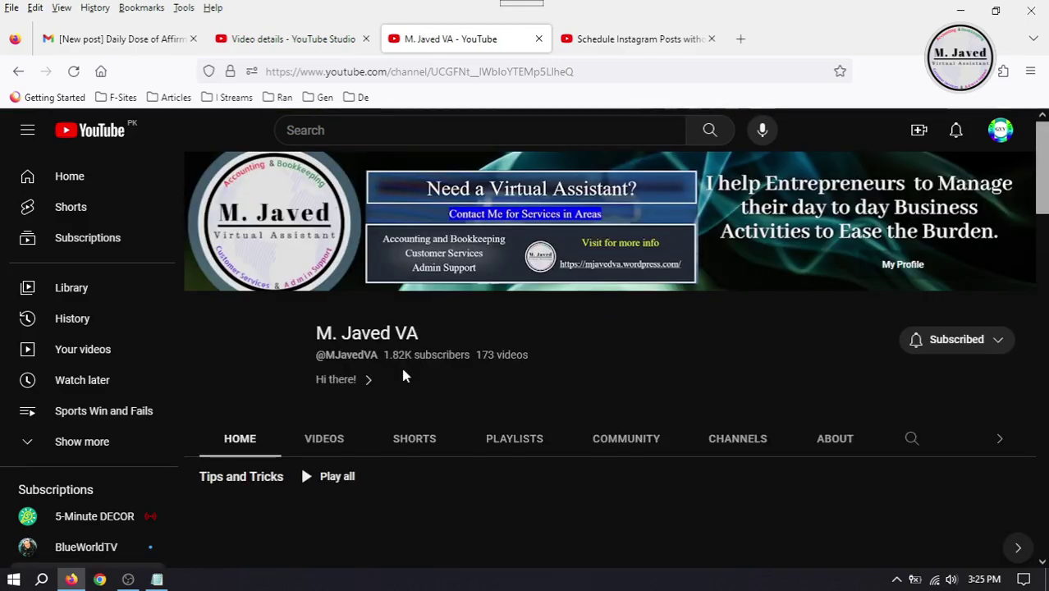
left_click_drag(1041, 158, 1042, 386)
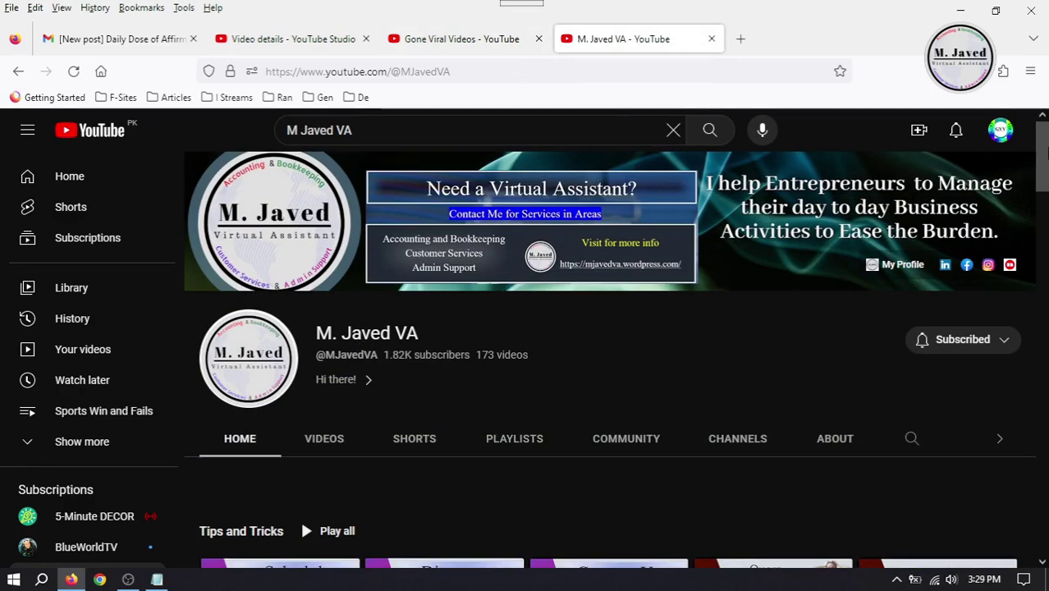
left_click_drag(1043, 152, 1047, 443)
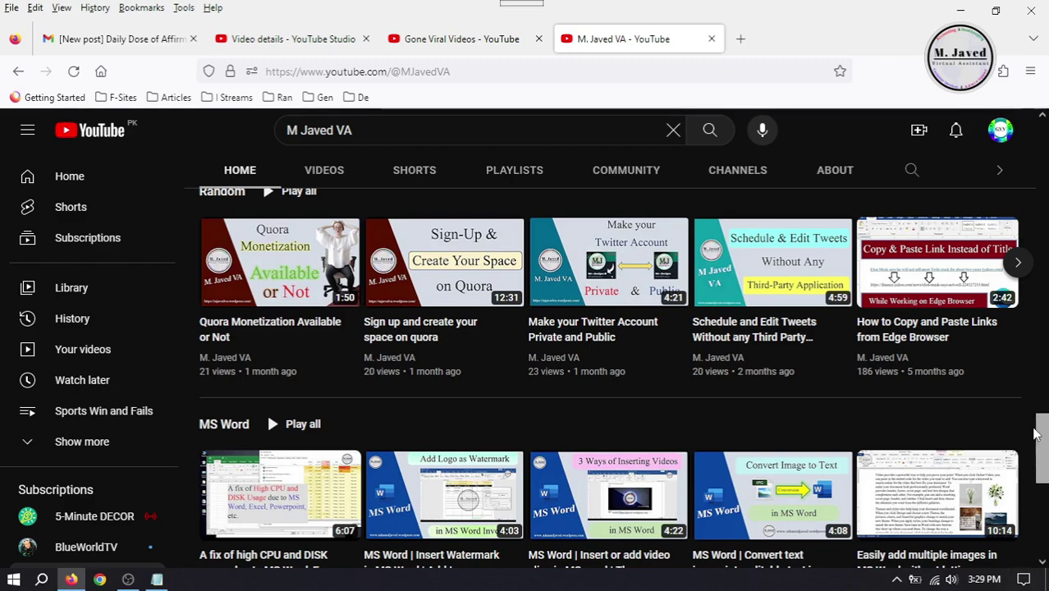
left_click_drag(1037, 435, 1041, 141)
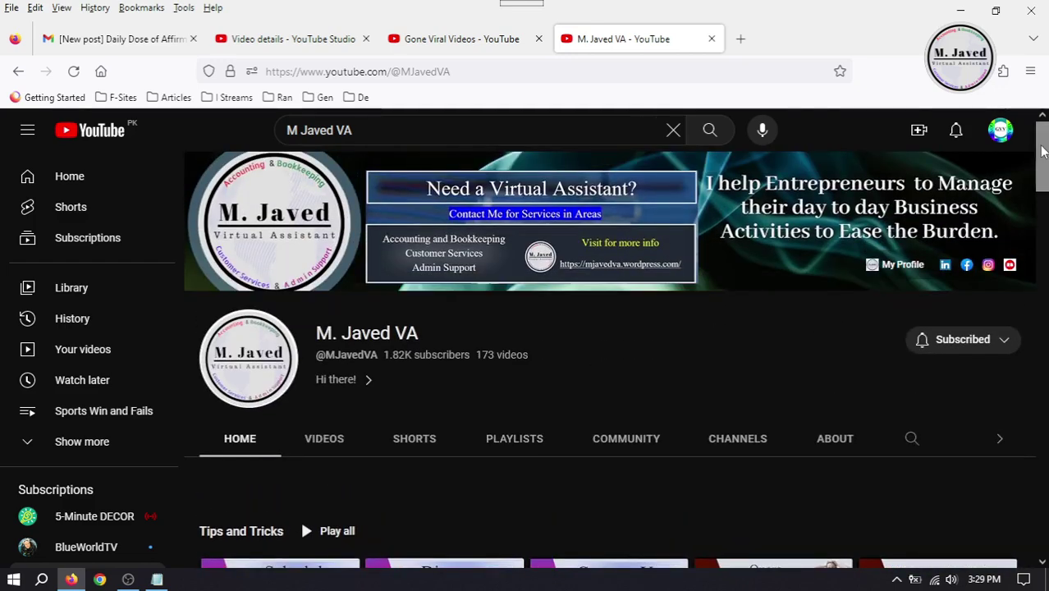